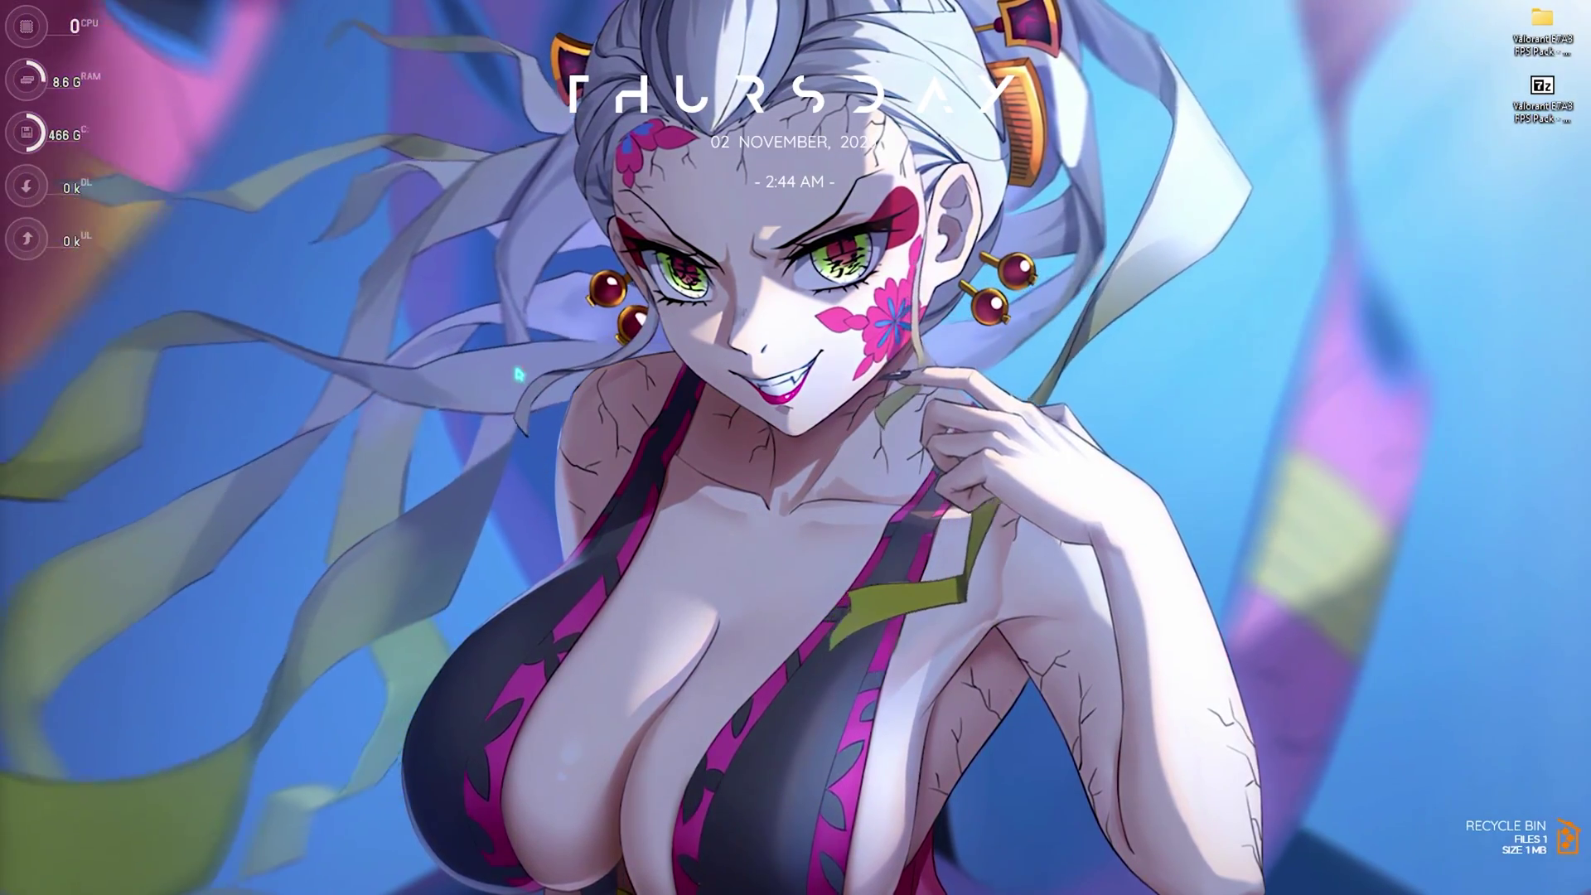
- Find VALORANT through Start search and browse to the Riot Games\VALORANT\live folder
key(super)
text(valoRANT)
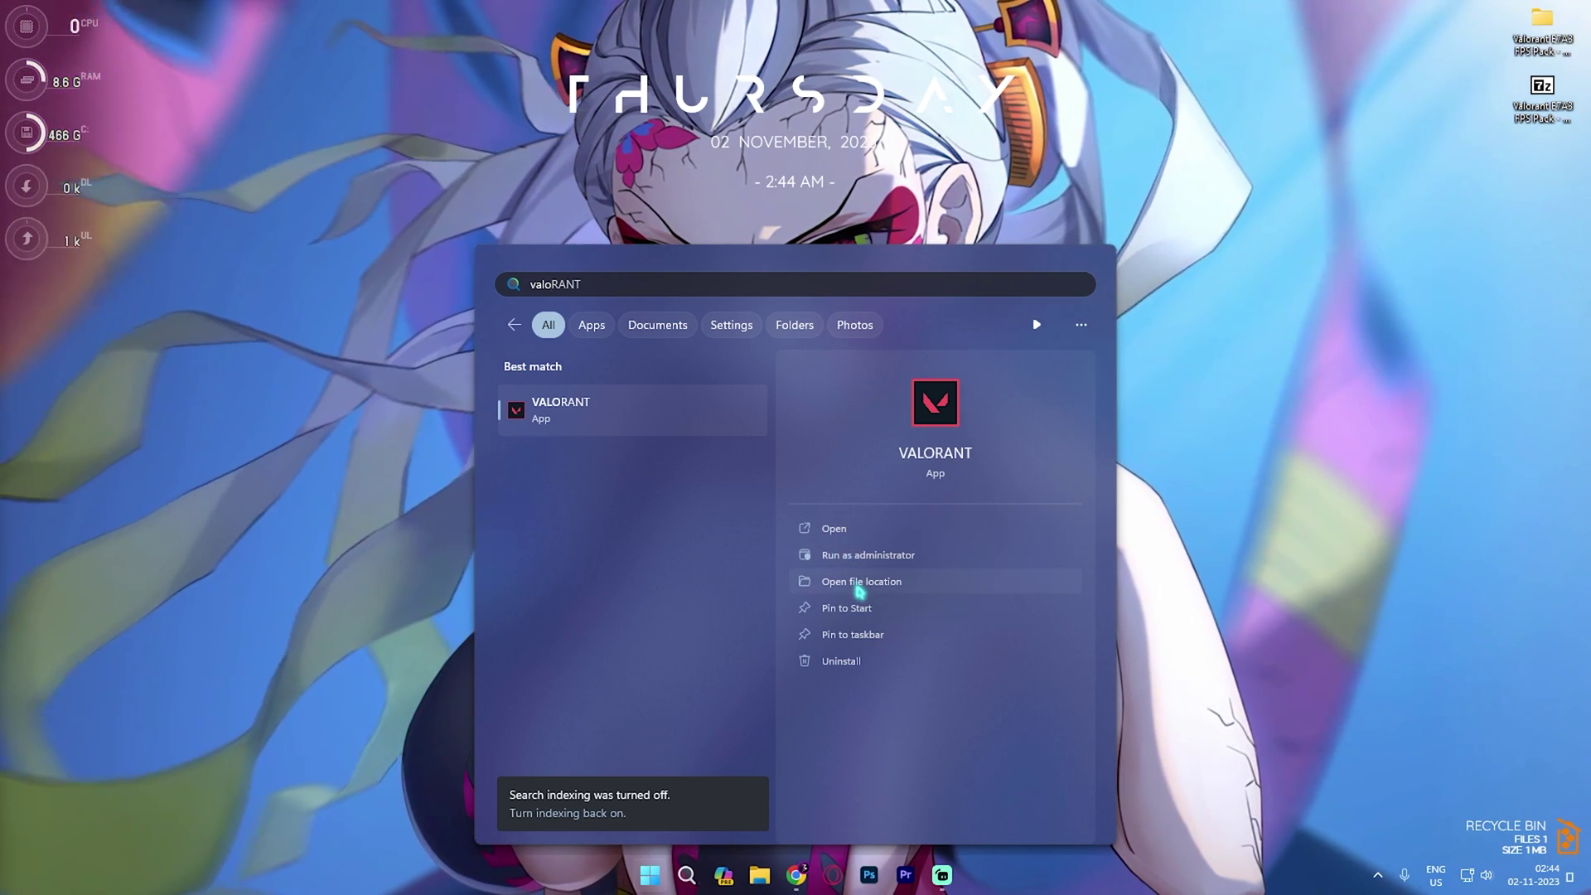
click(859, 585)
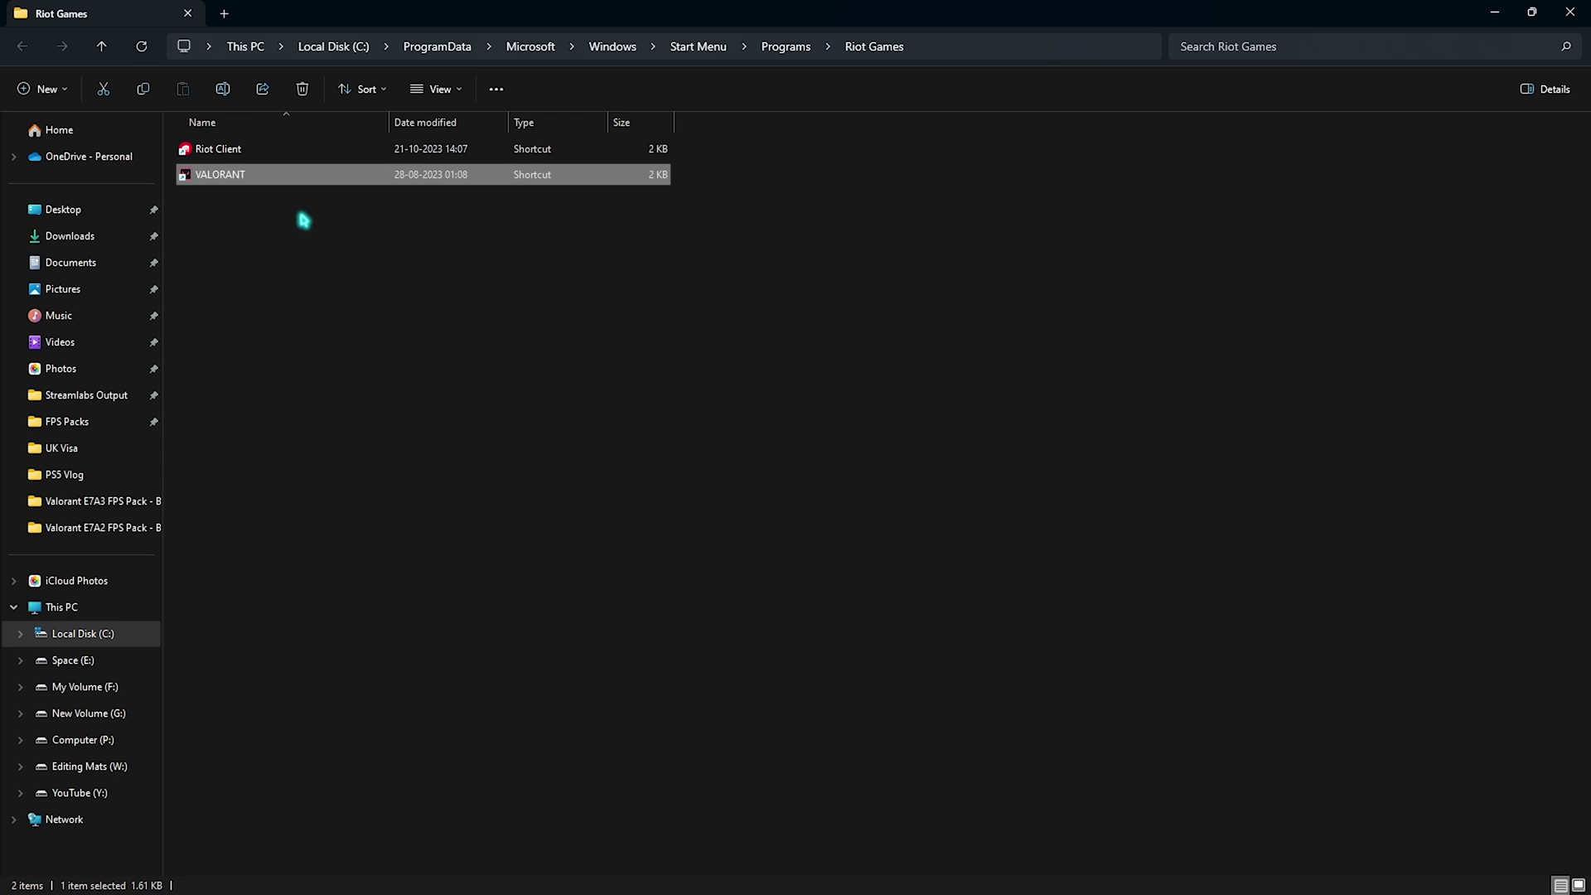
right_click(273, 176)
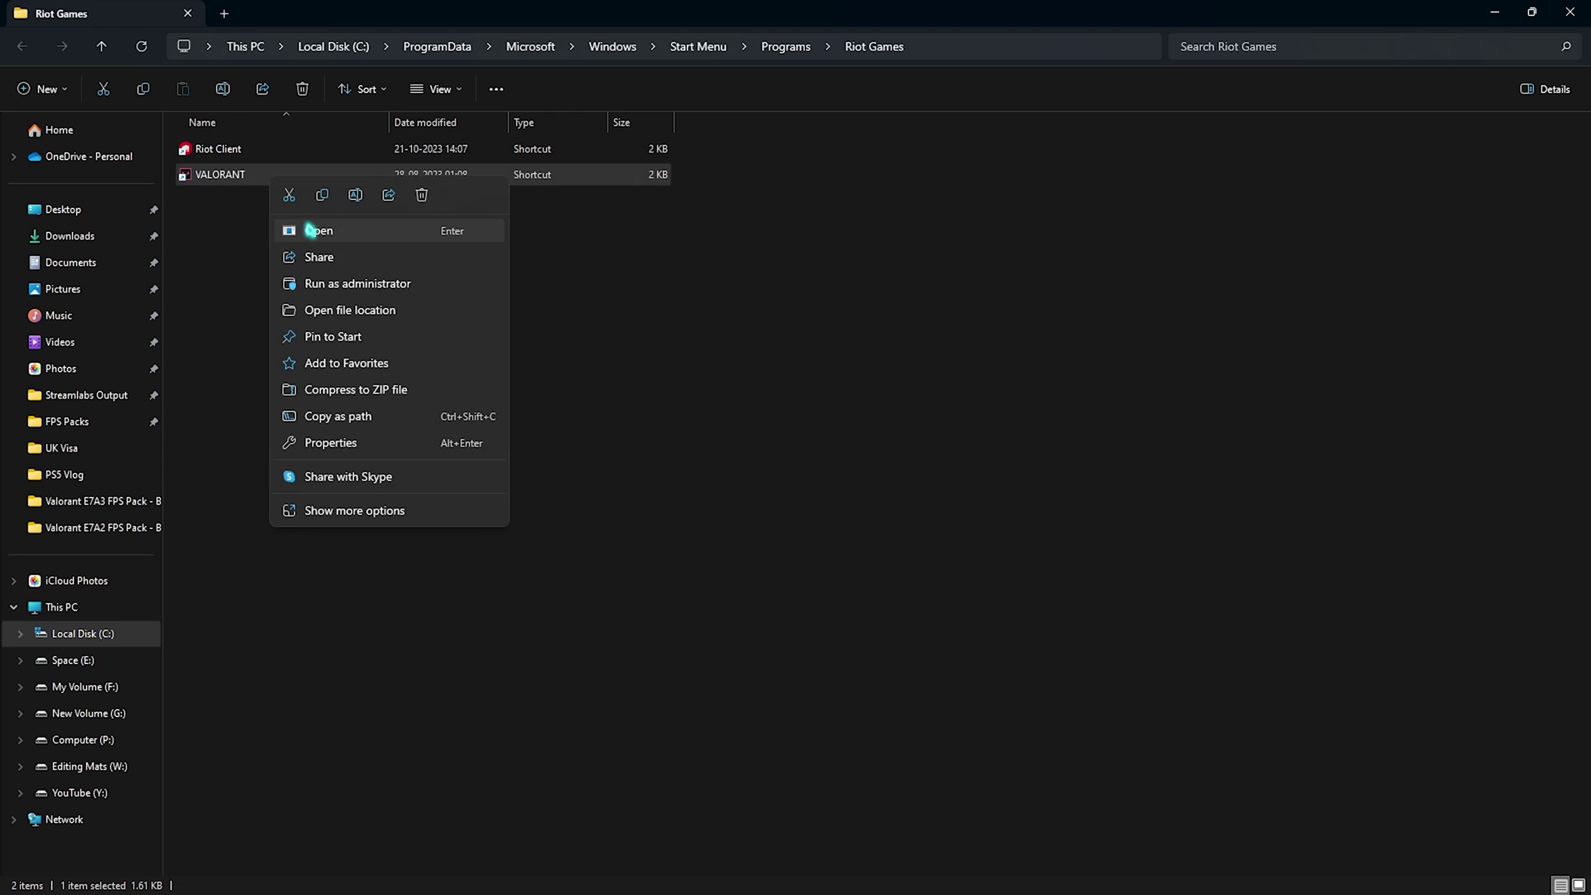
click(351, 312)
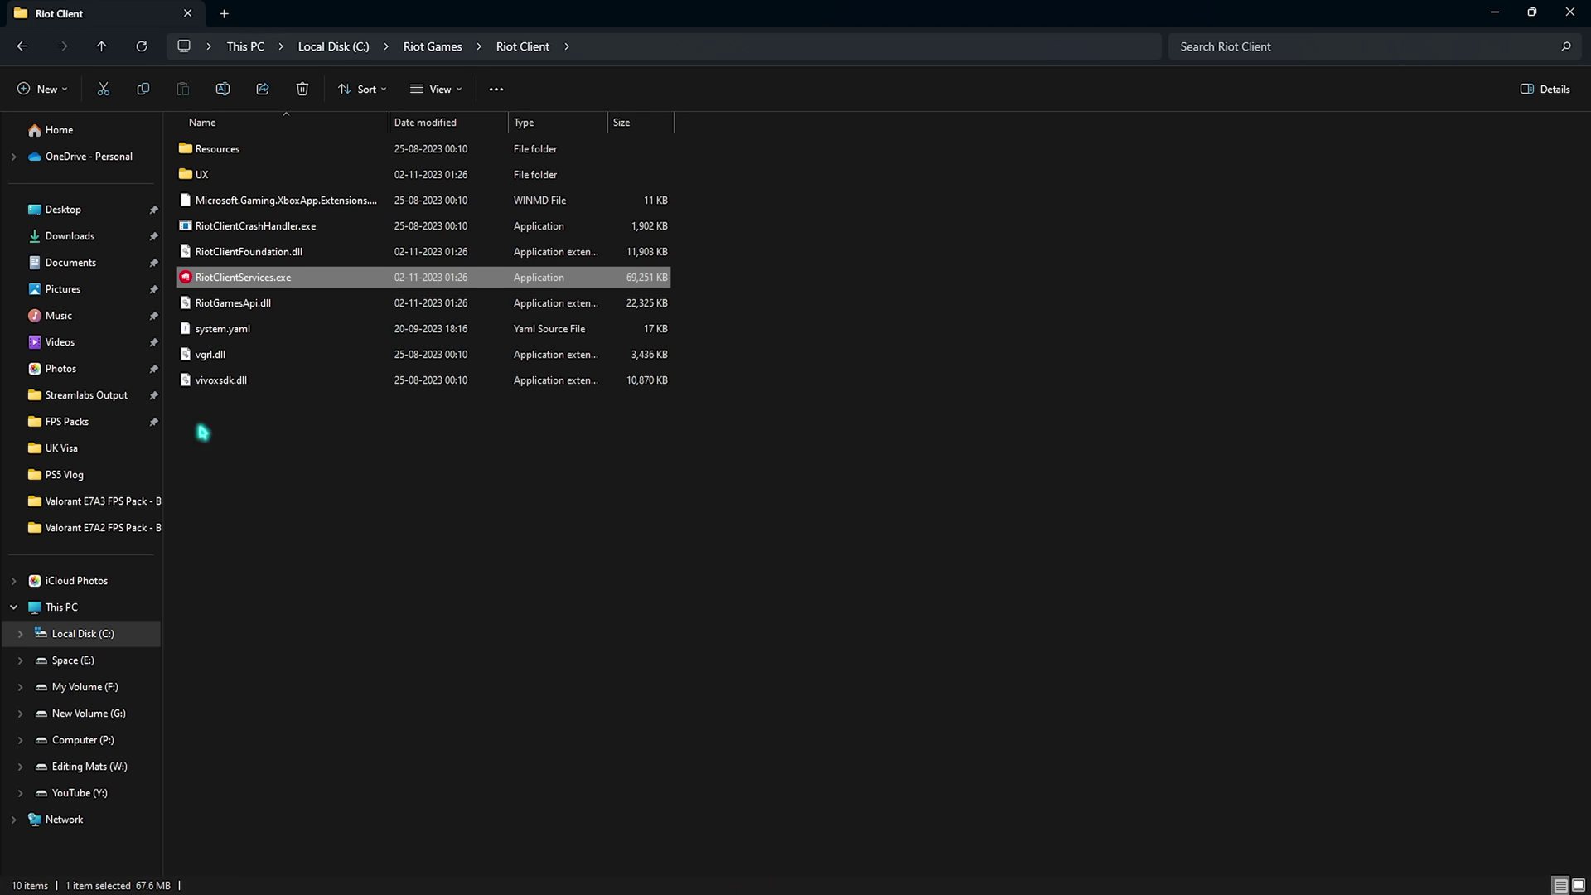
click(428, 47)
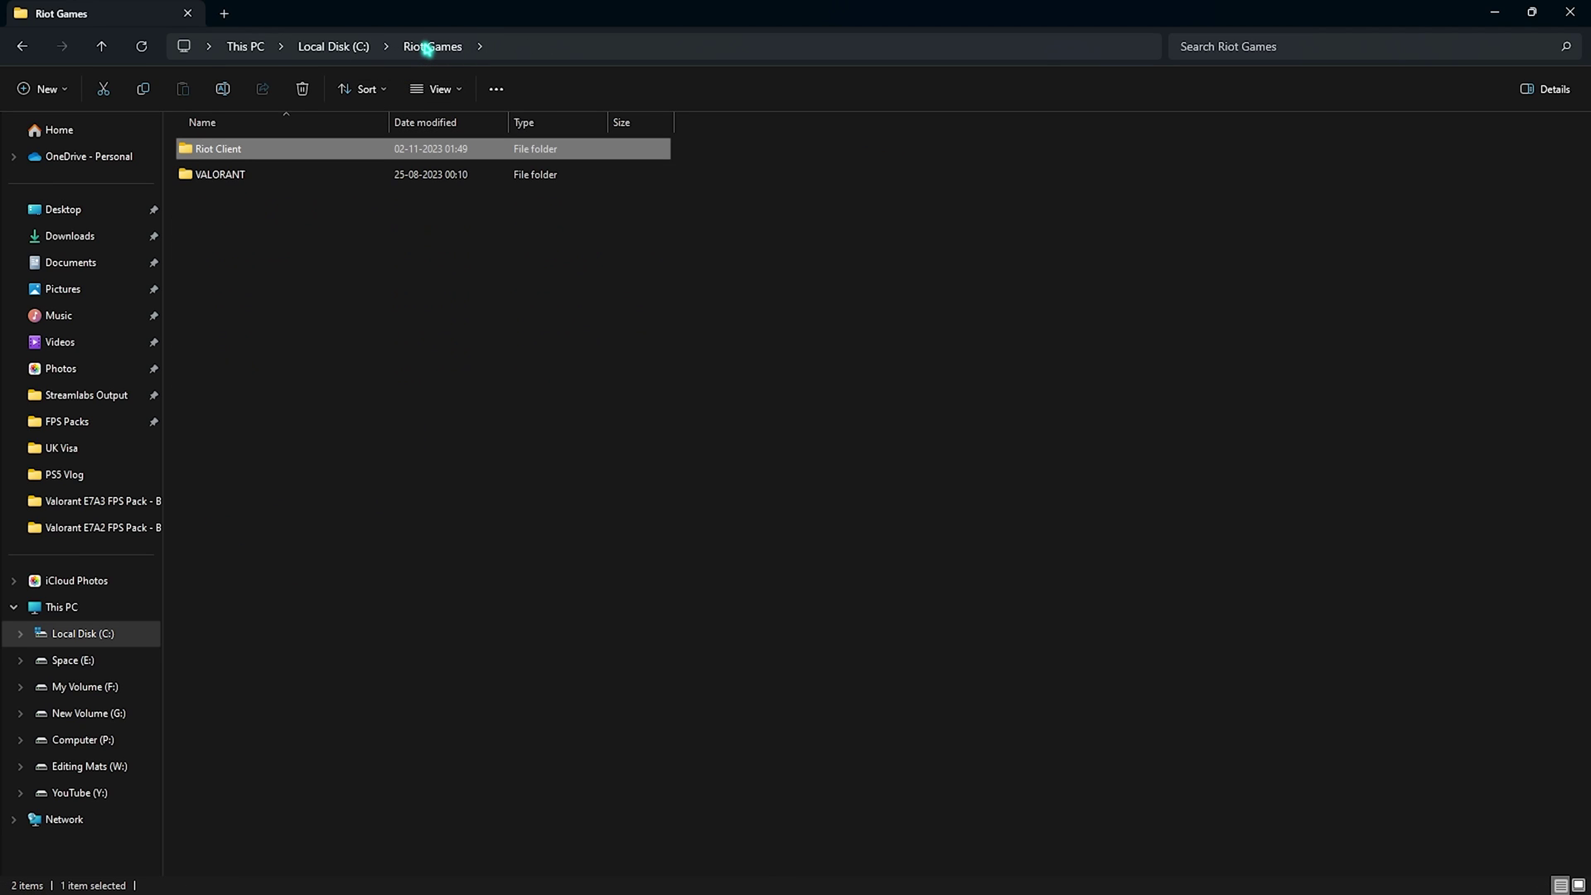
double_click(224, 177)
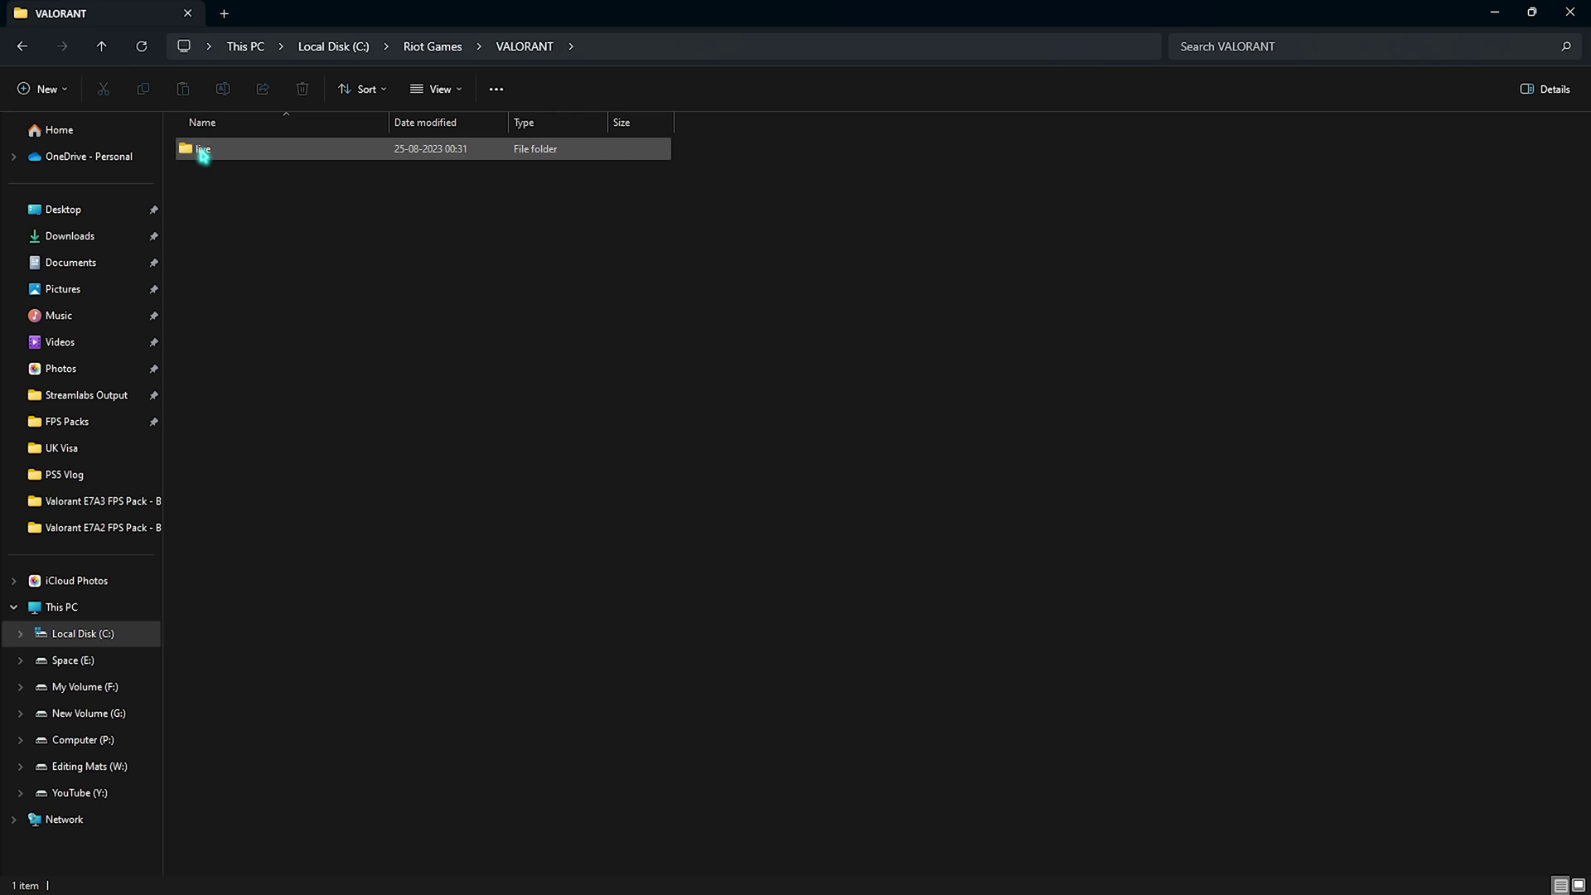
double_click(203, 150)
- Give VALORANT.exe a high DPI scaling override performed by the application, and apply it
click(246, 256)
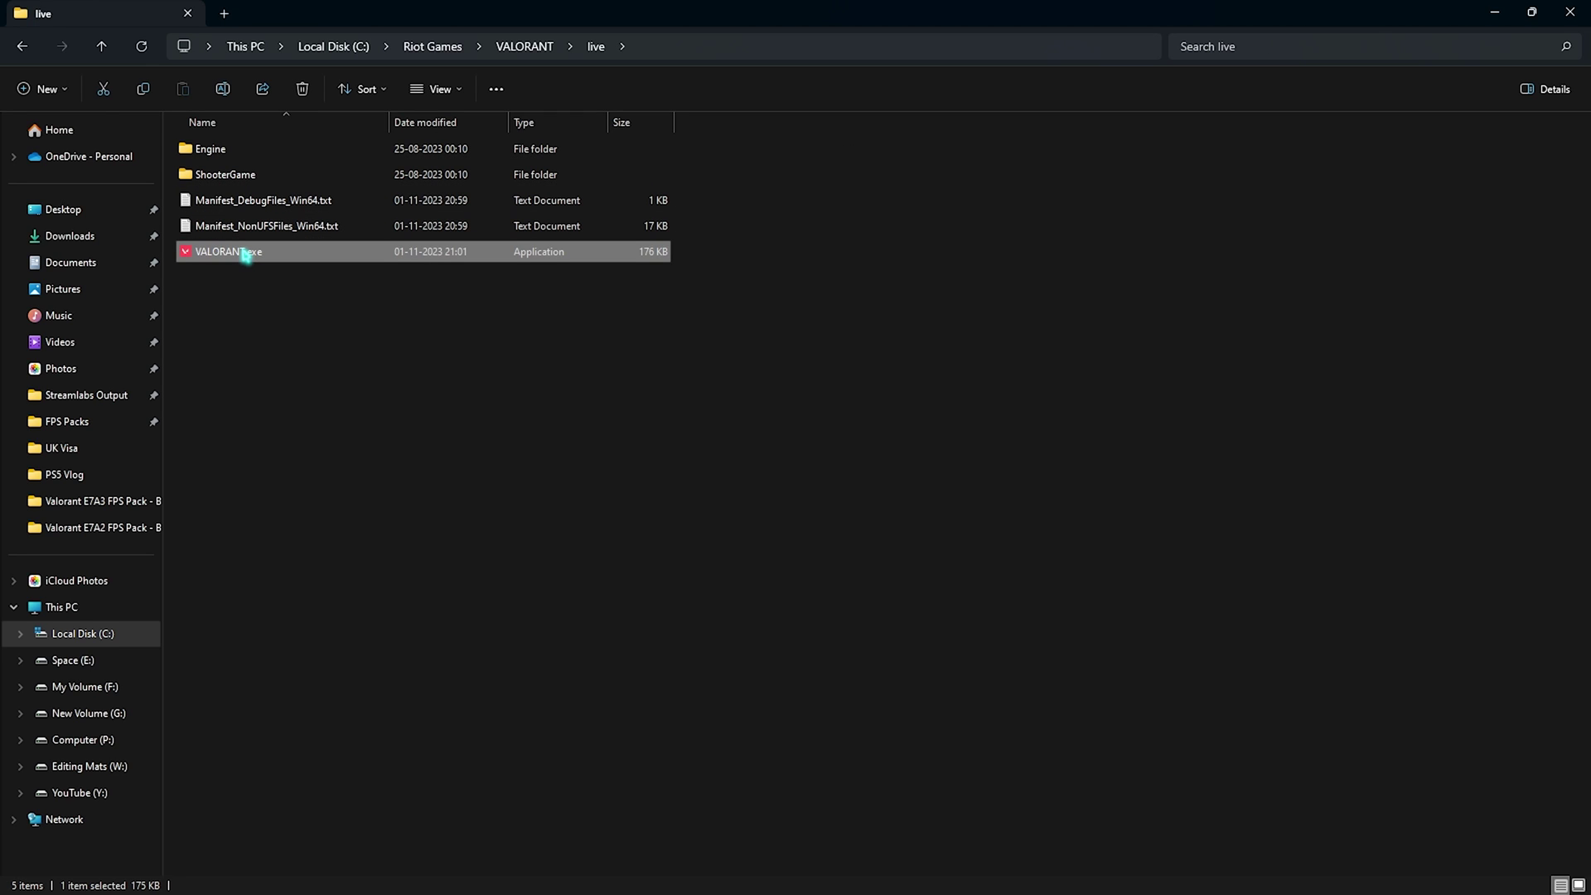
right_click(246, 256)
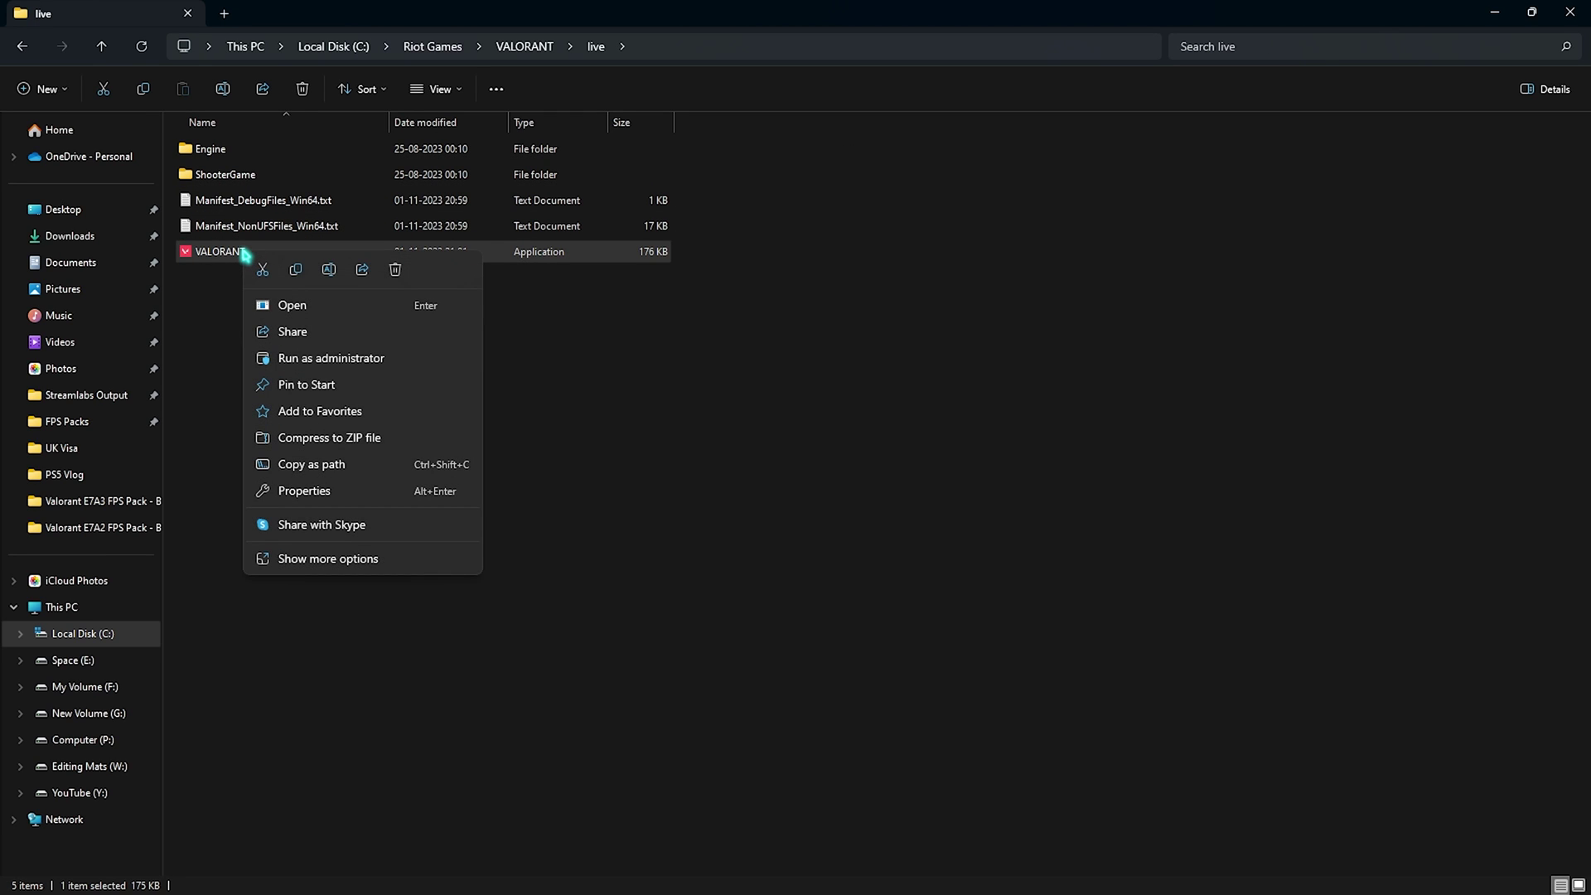
click(298, 560)
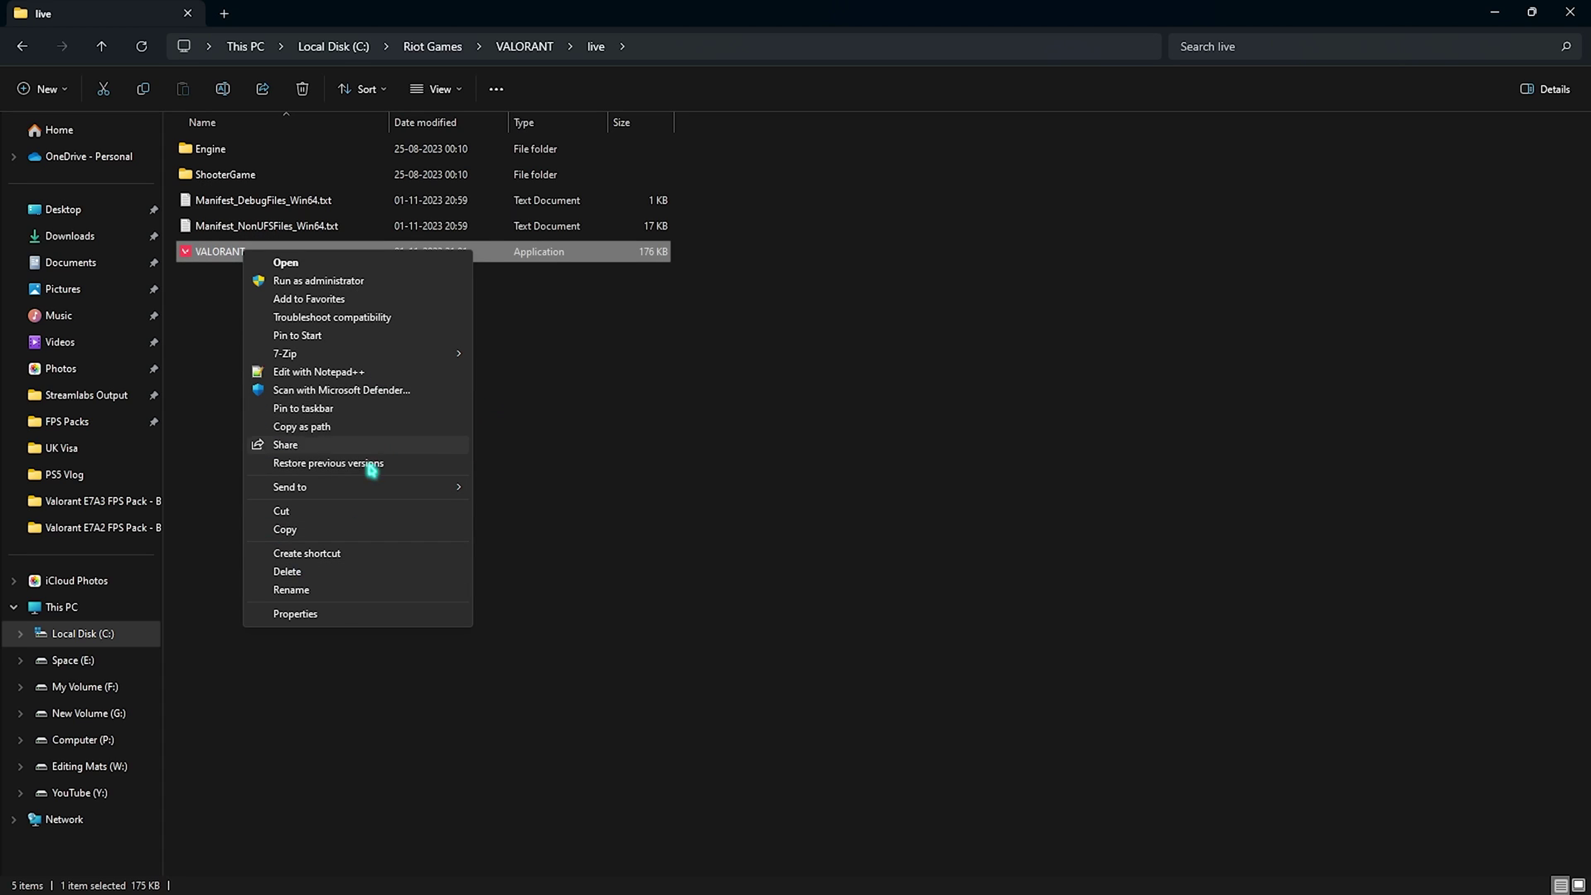
click(365, 614)
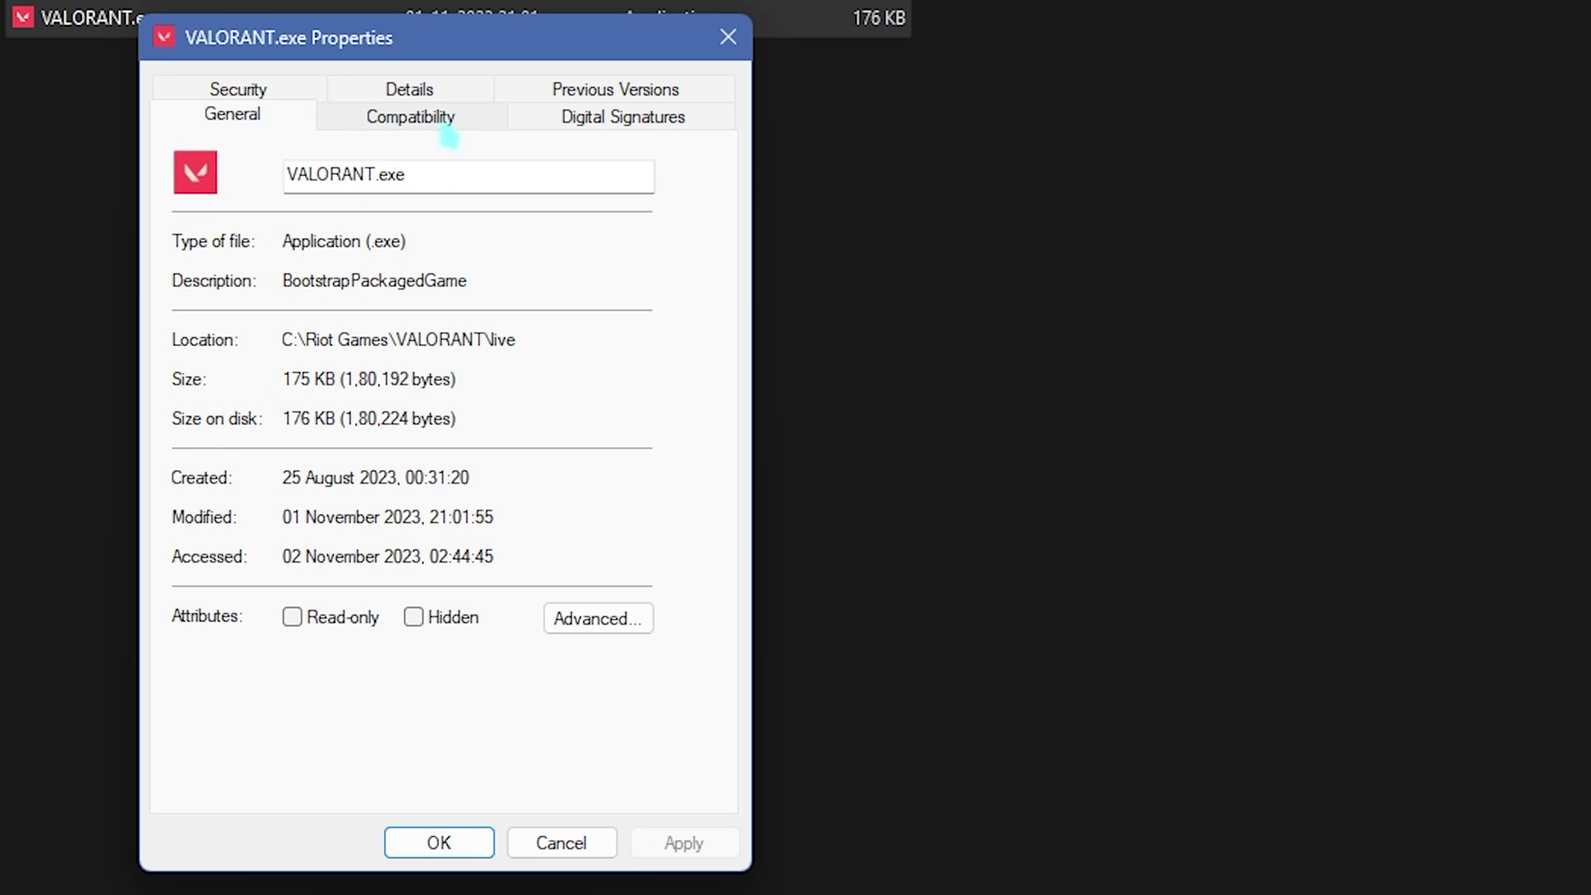
click(404, 306)
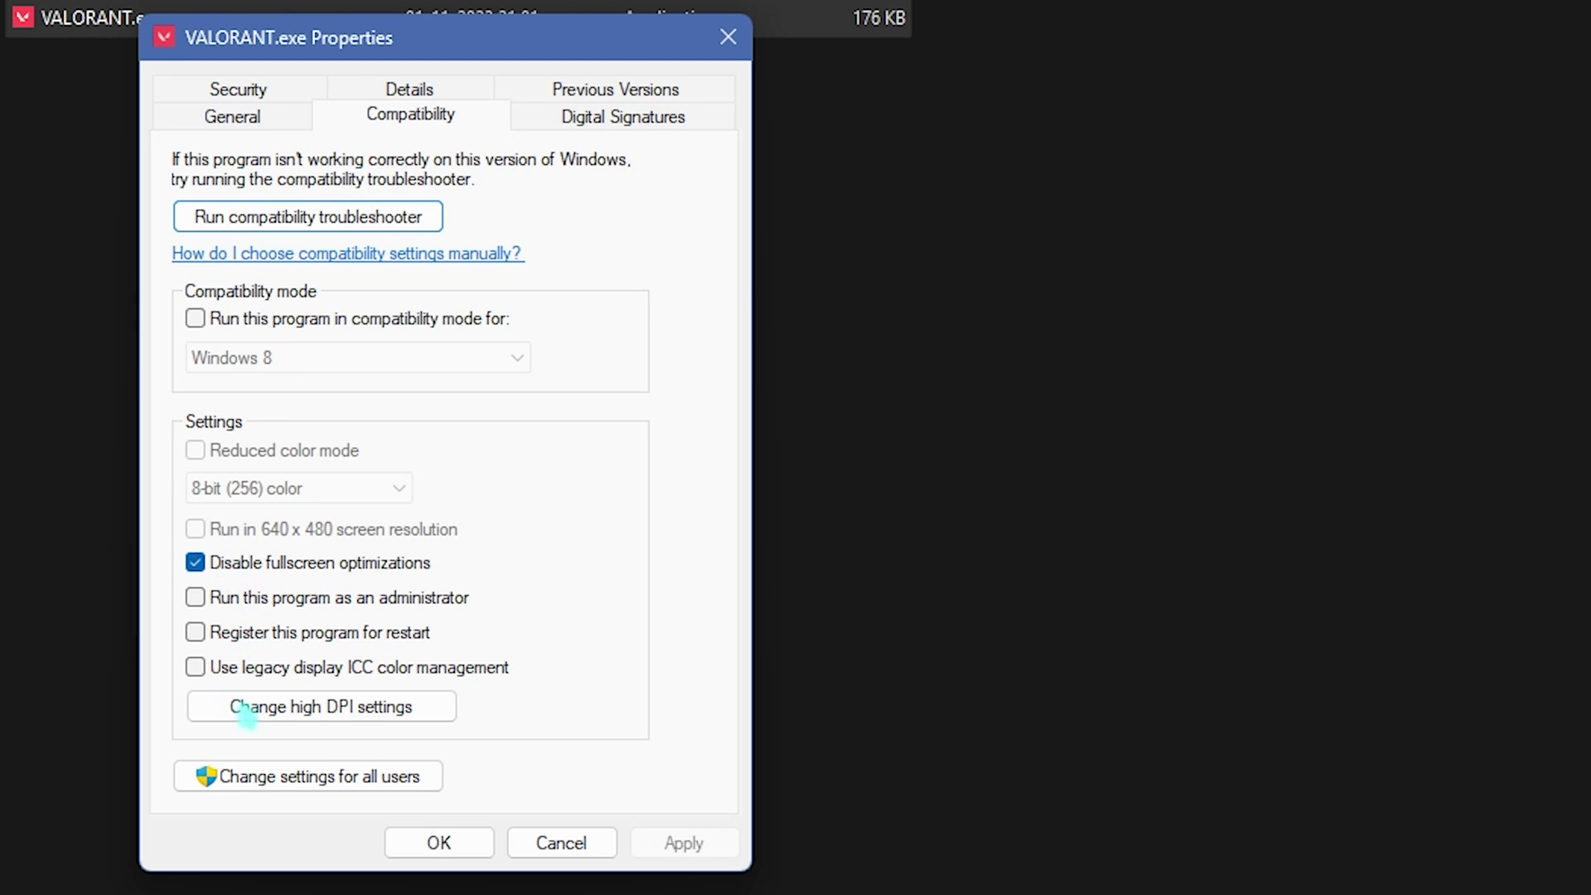
click(251, 711)
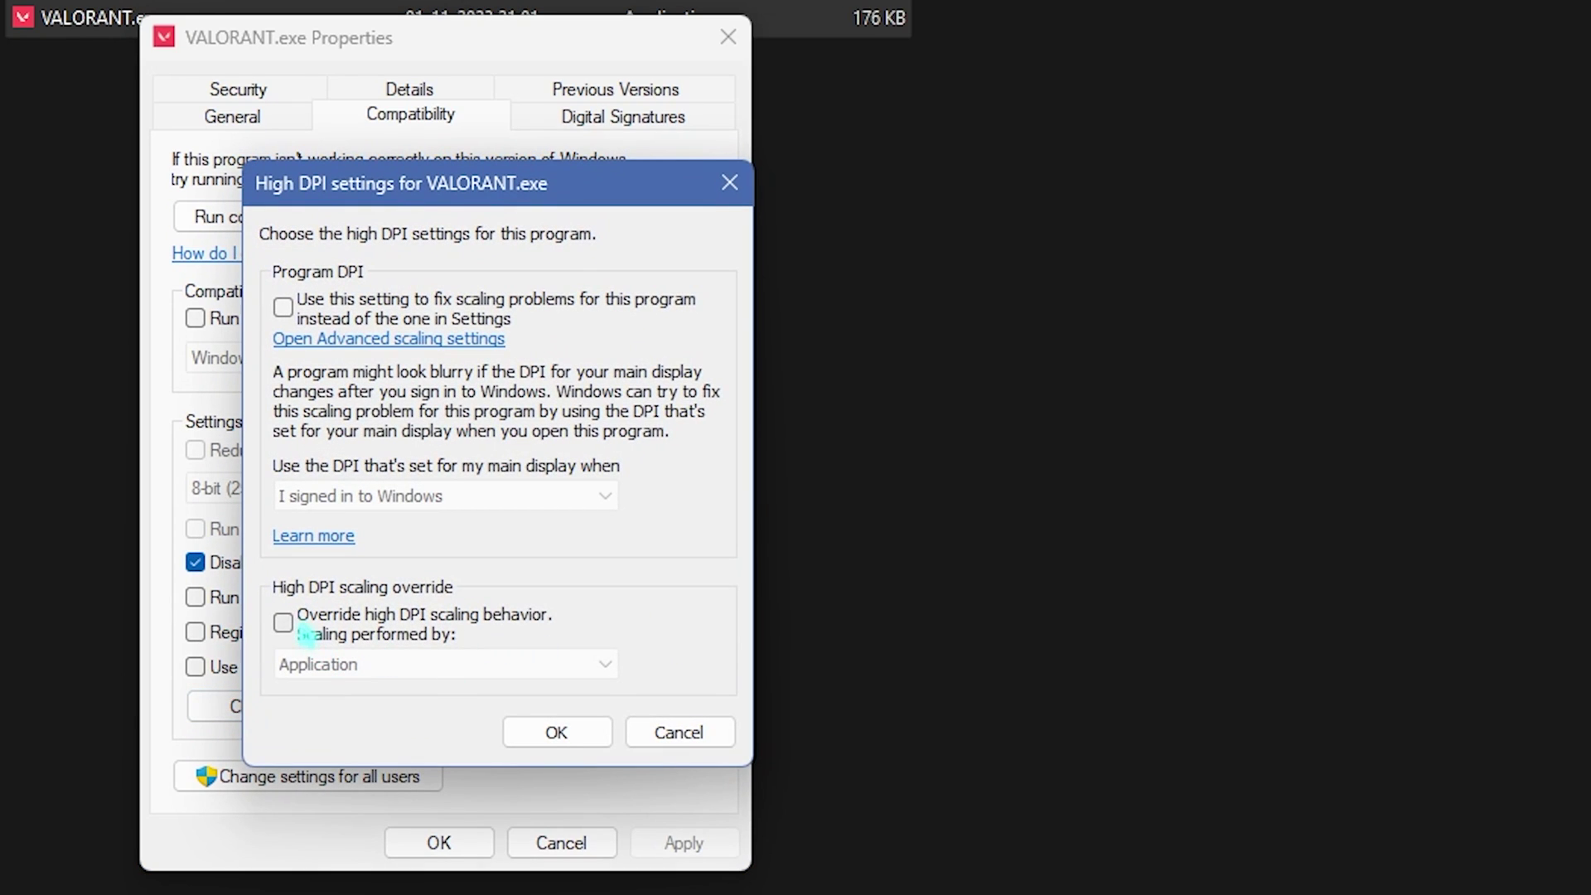
click(306, 635)
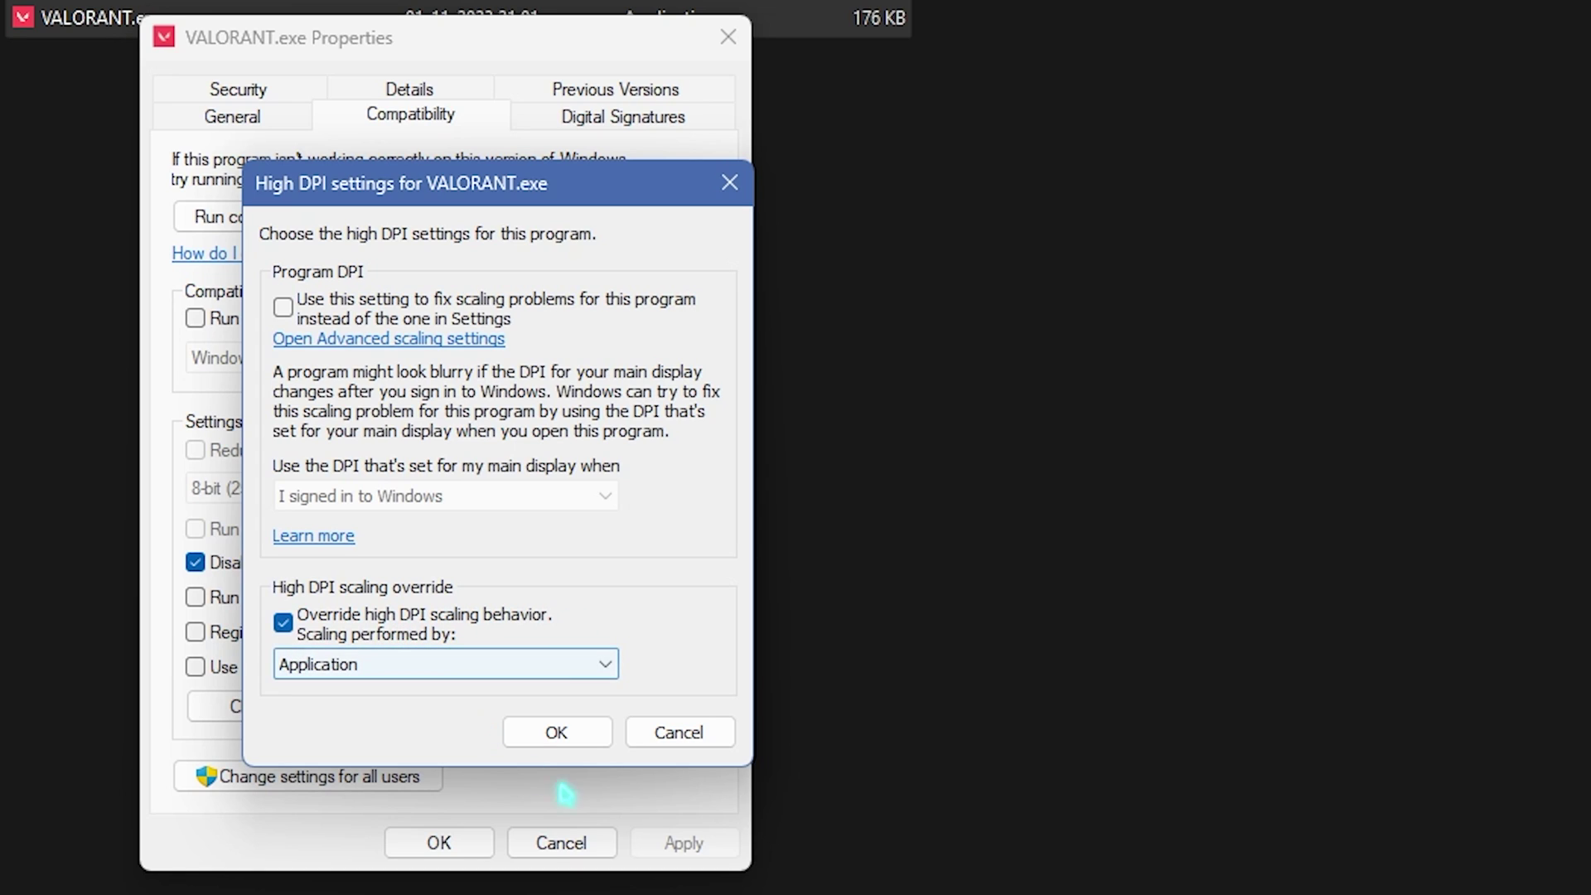
click(549, 733)
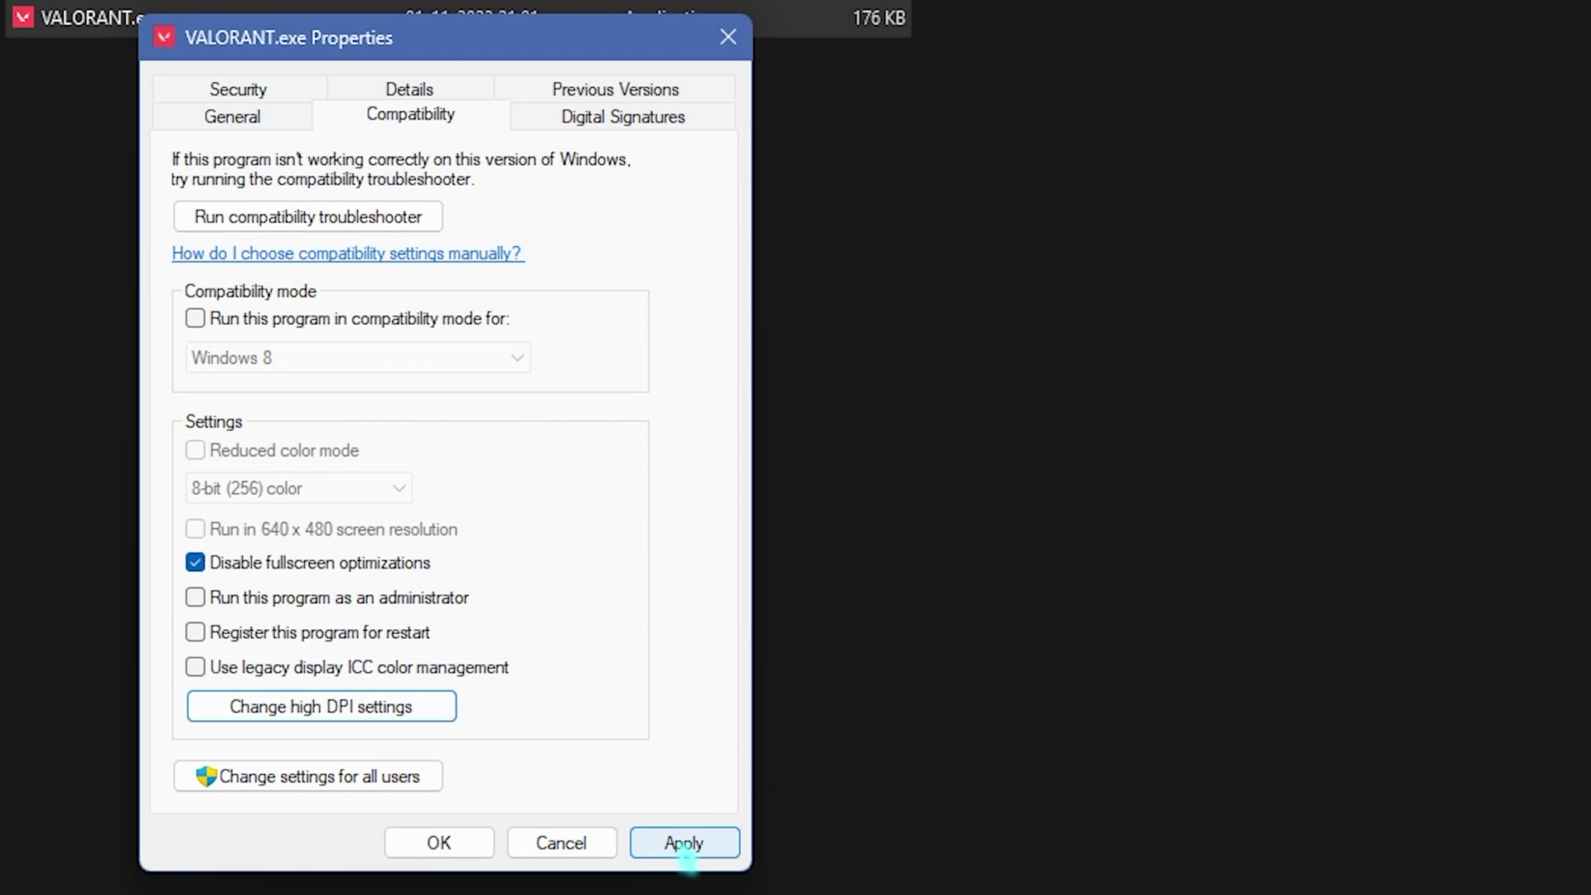
click(684, 847)
- Browse into ShooterGame\Binaries\Win64 and select VALORANT-Win64-Shipping.exe
click(728, 36)
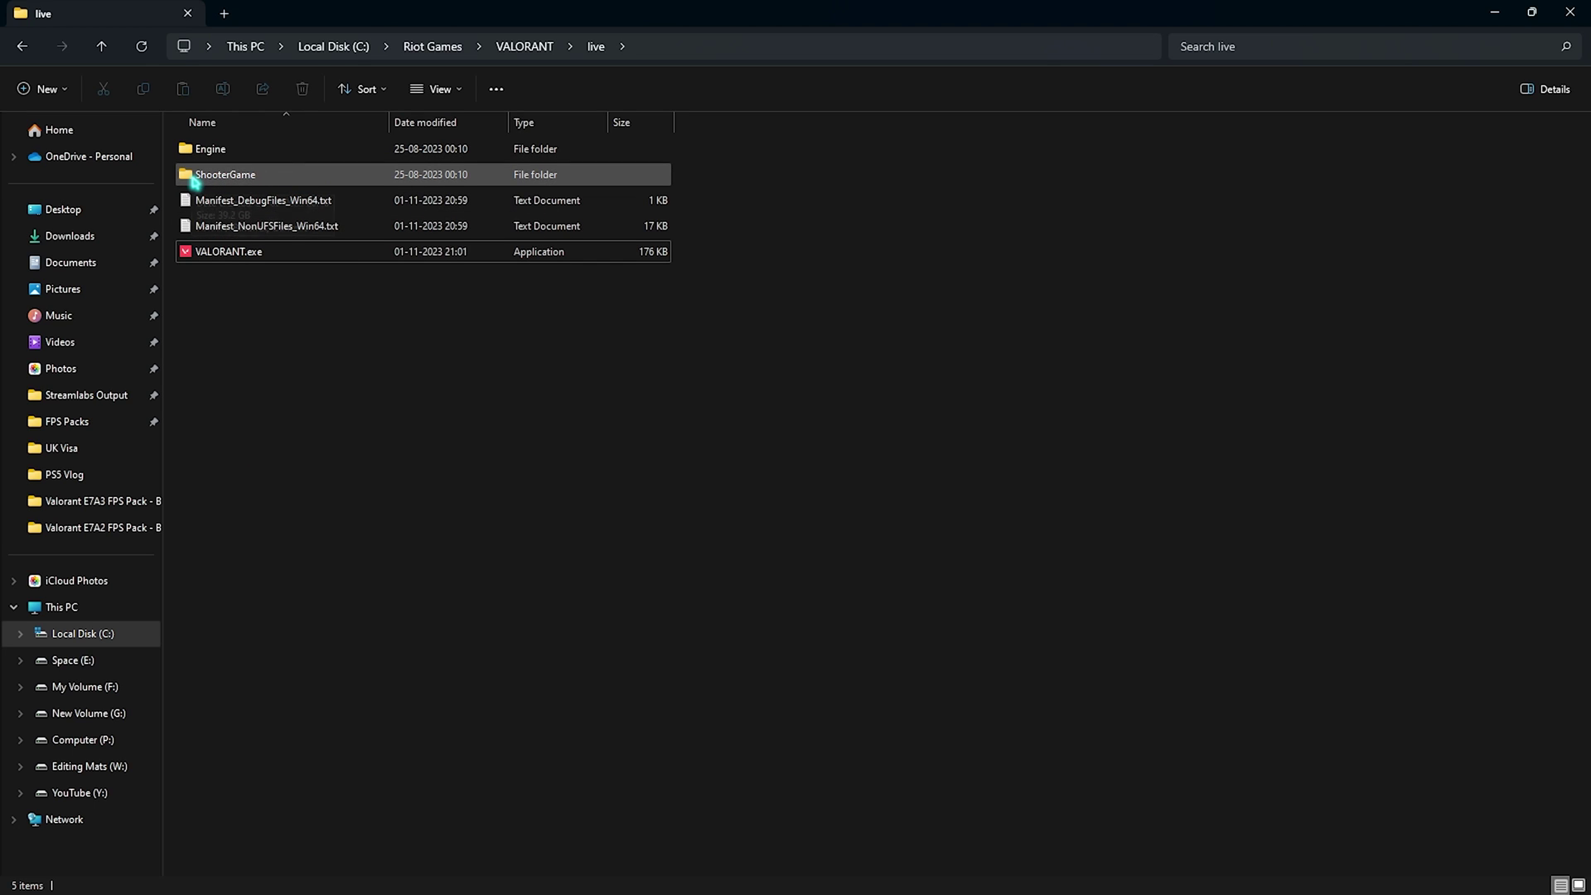
double_click(196, 178)
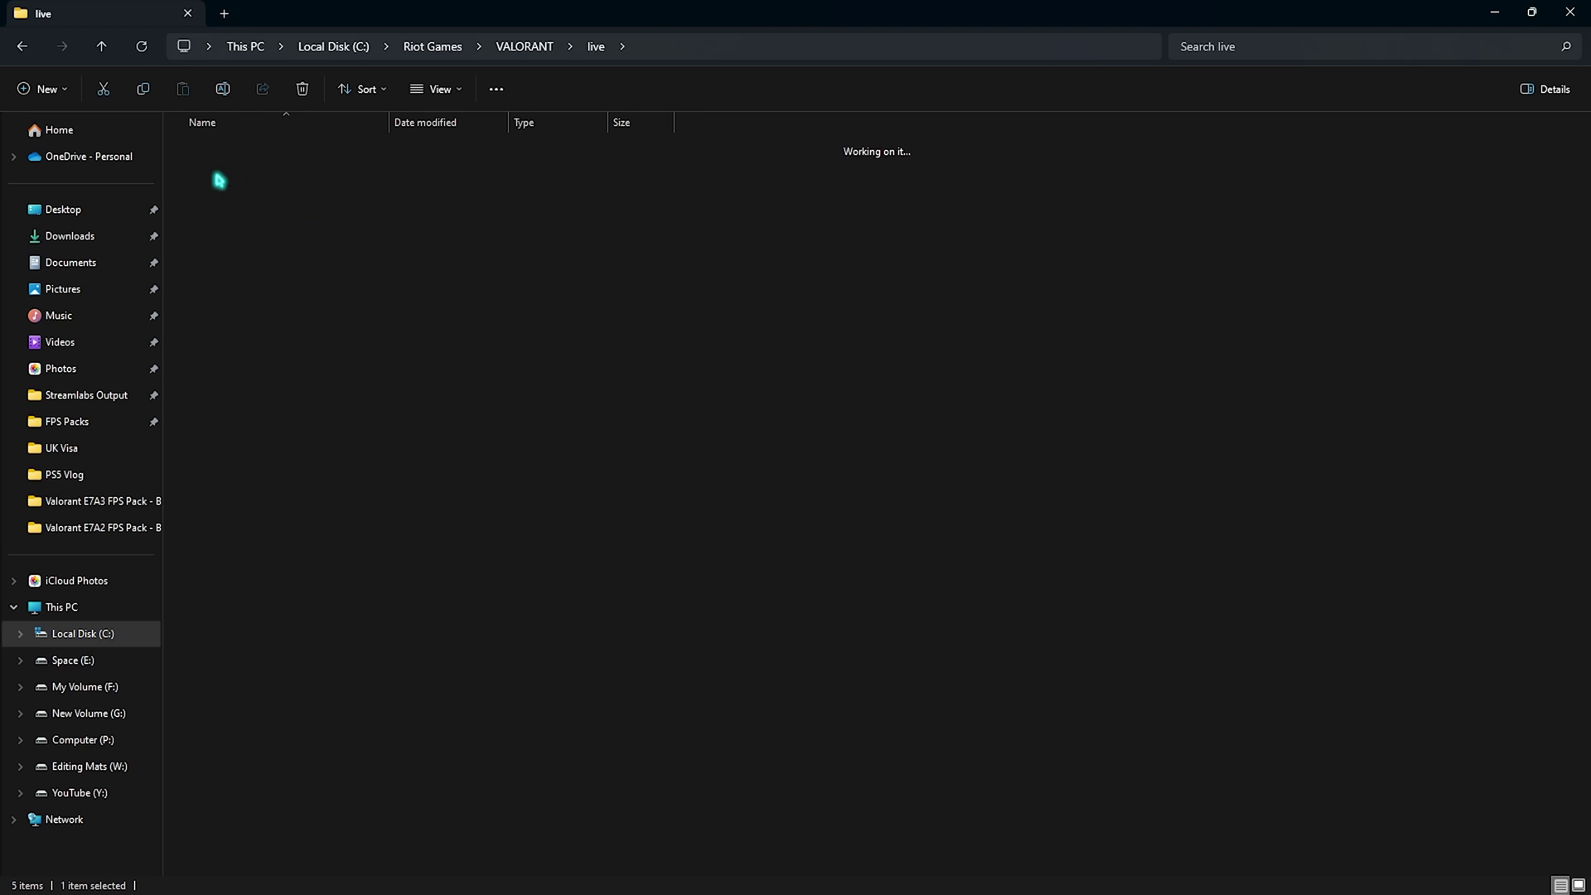
double_click(247, 151)
double_click(223, 151)
scroll(248, 431, down, 10)
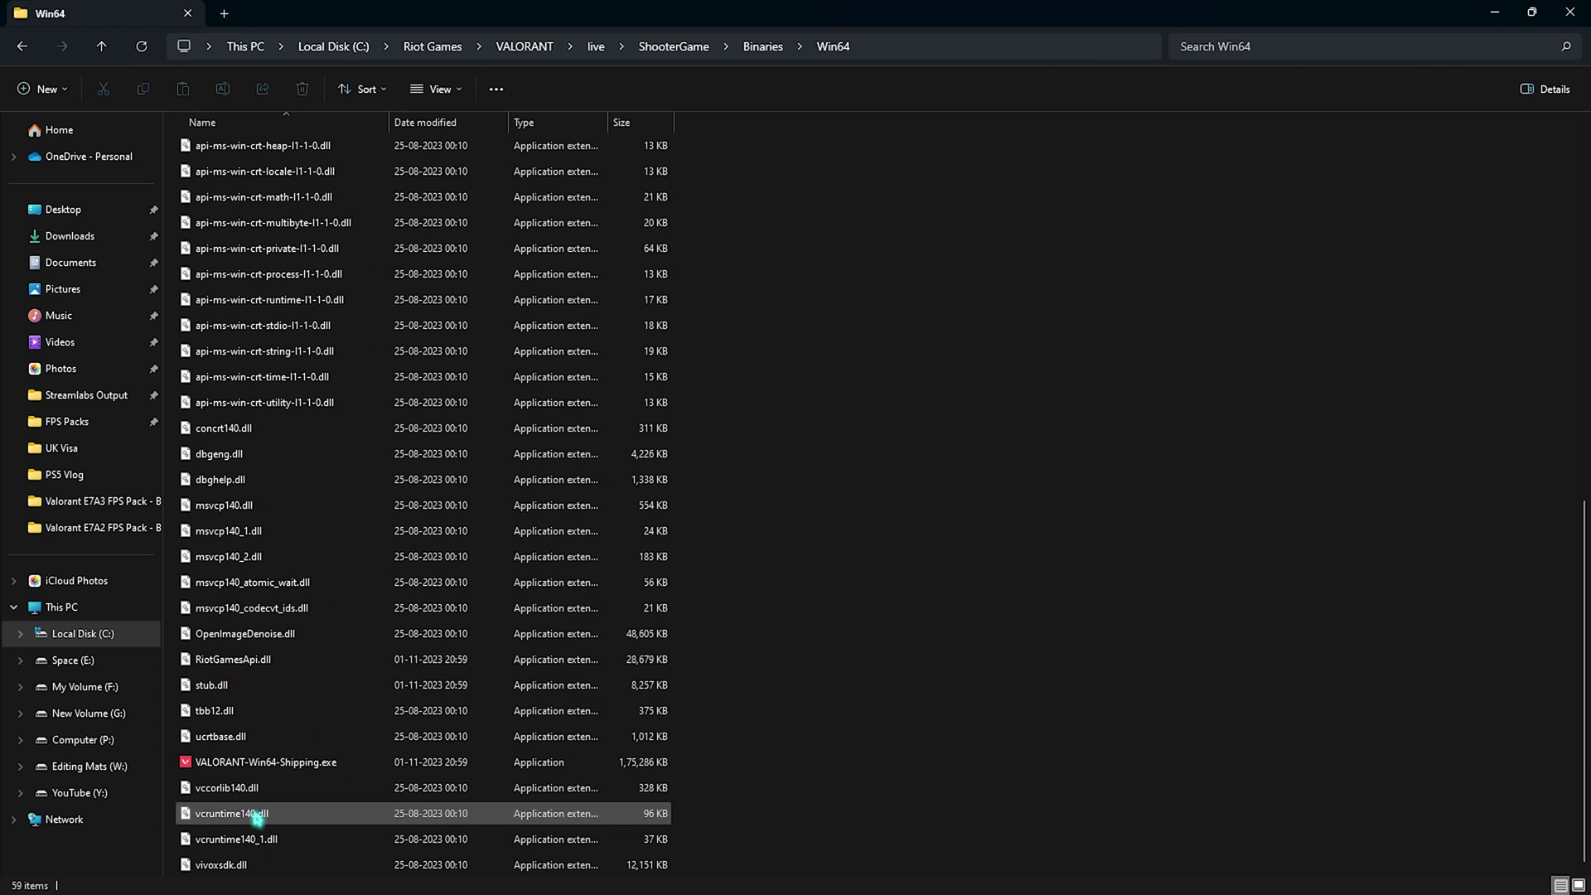
click(276, 763)
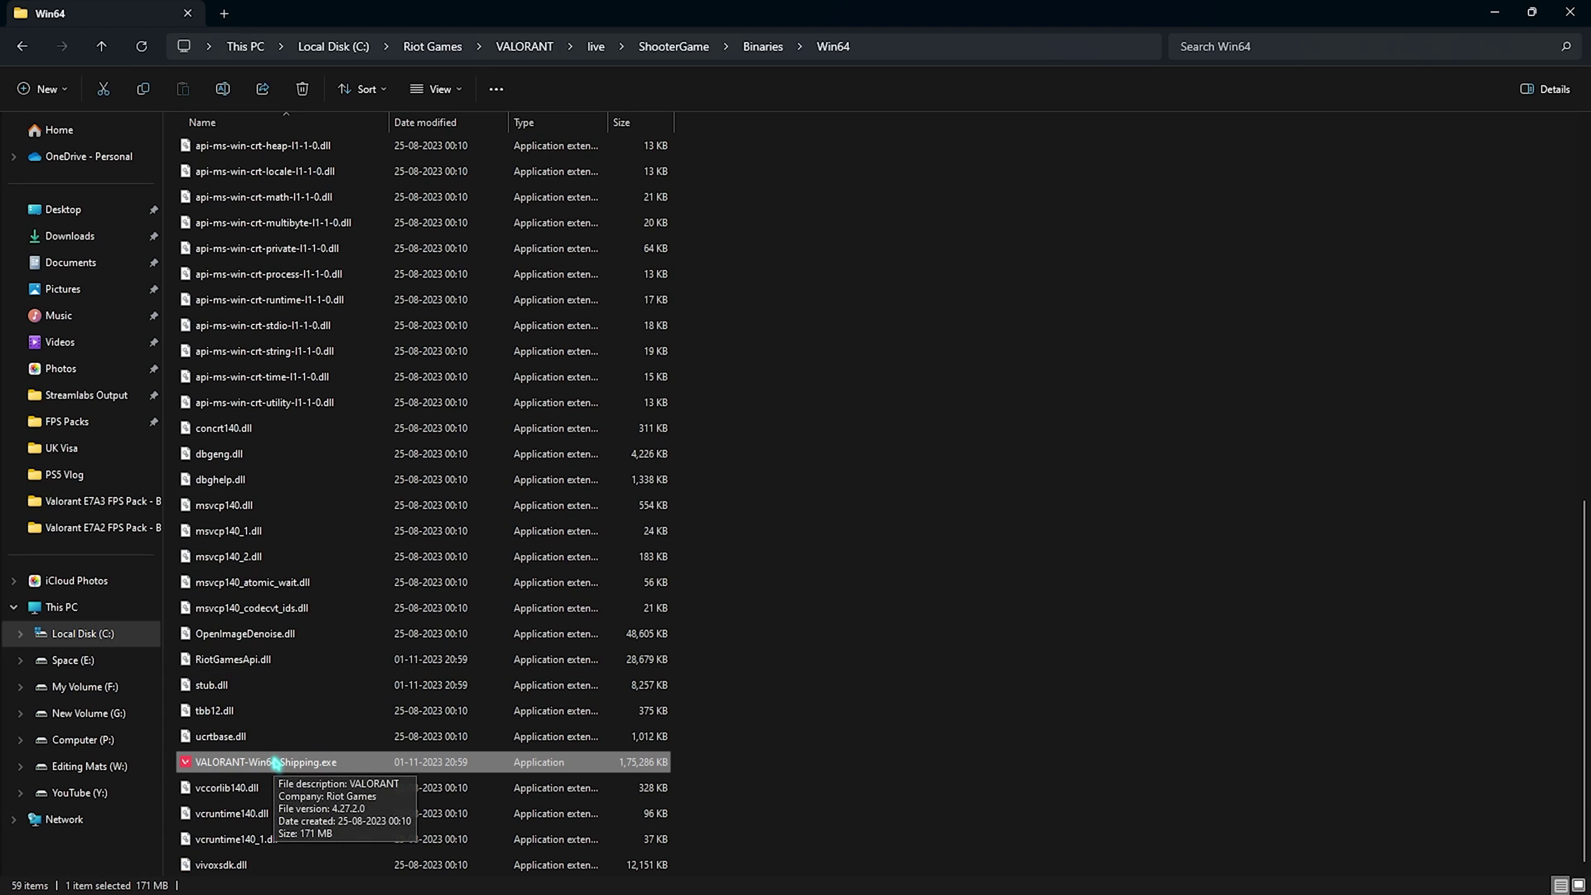
- Apply the same high DPI scaling override to VALORANT-Win64-Shipping.exe, then show the desktop
right_click(276, 764)
click(320, 659)
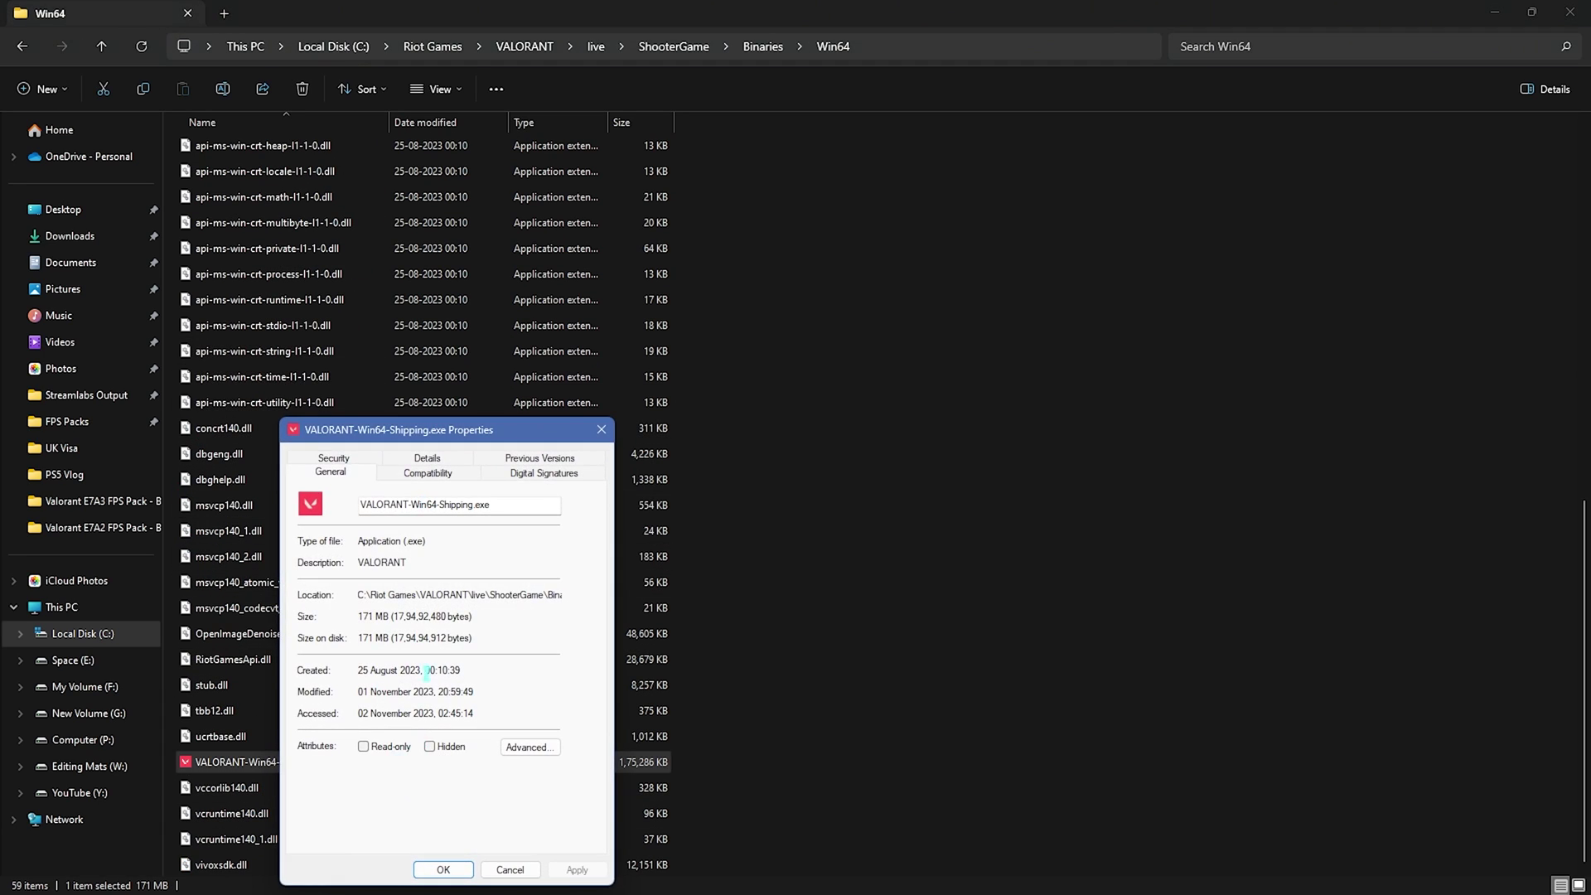
click(415, 471)
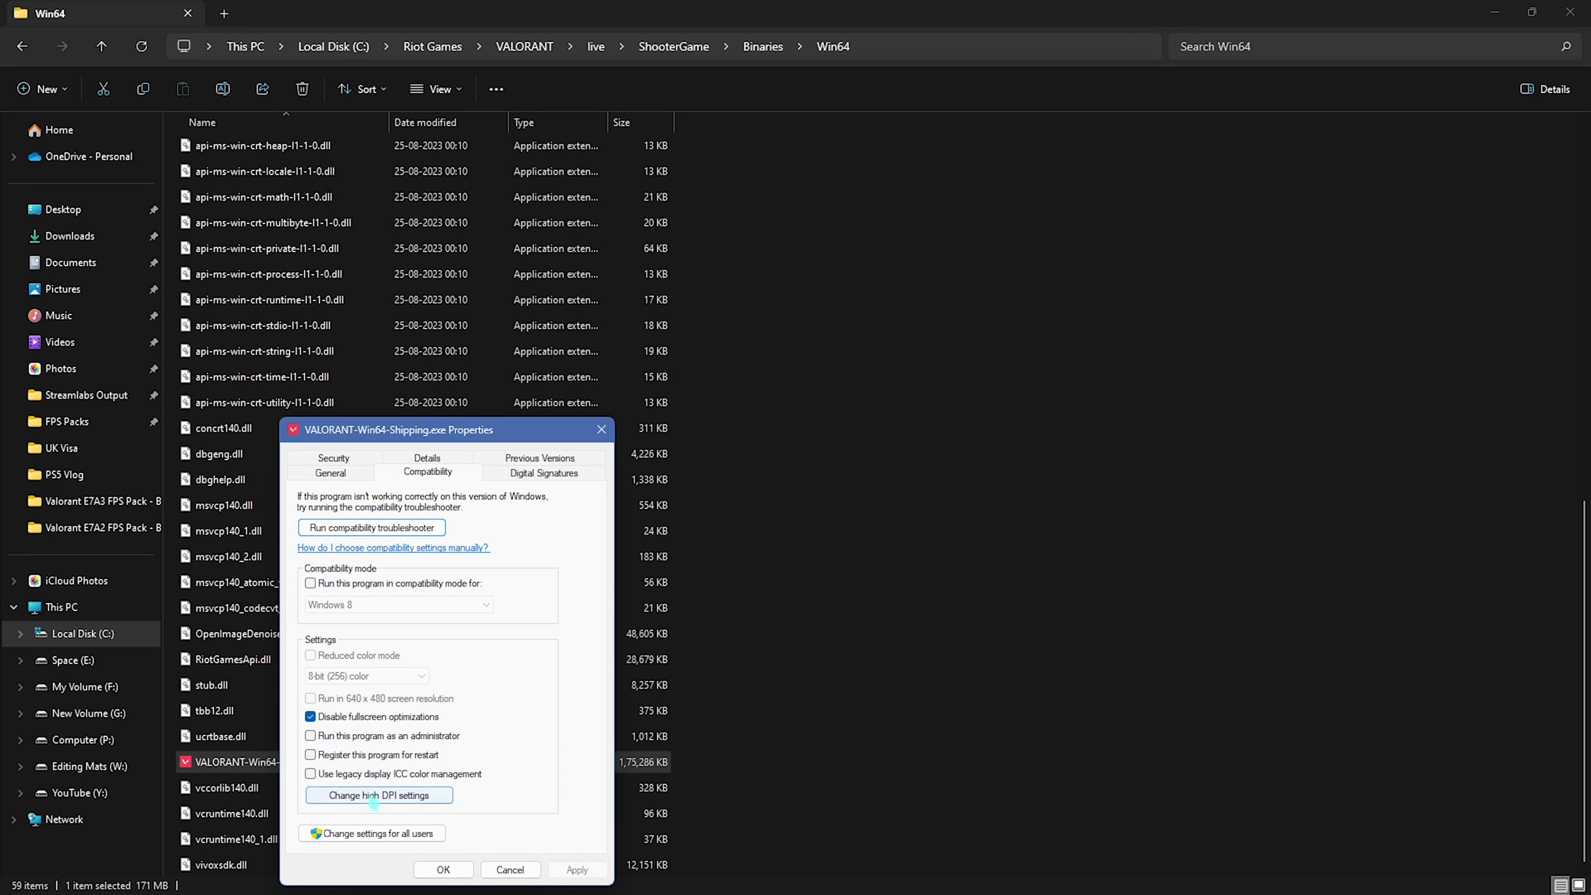
click(363, 800)
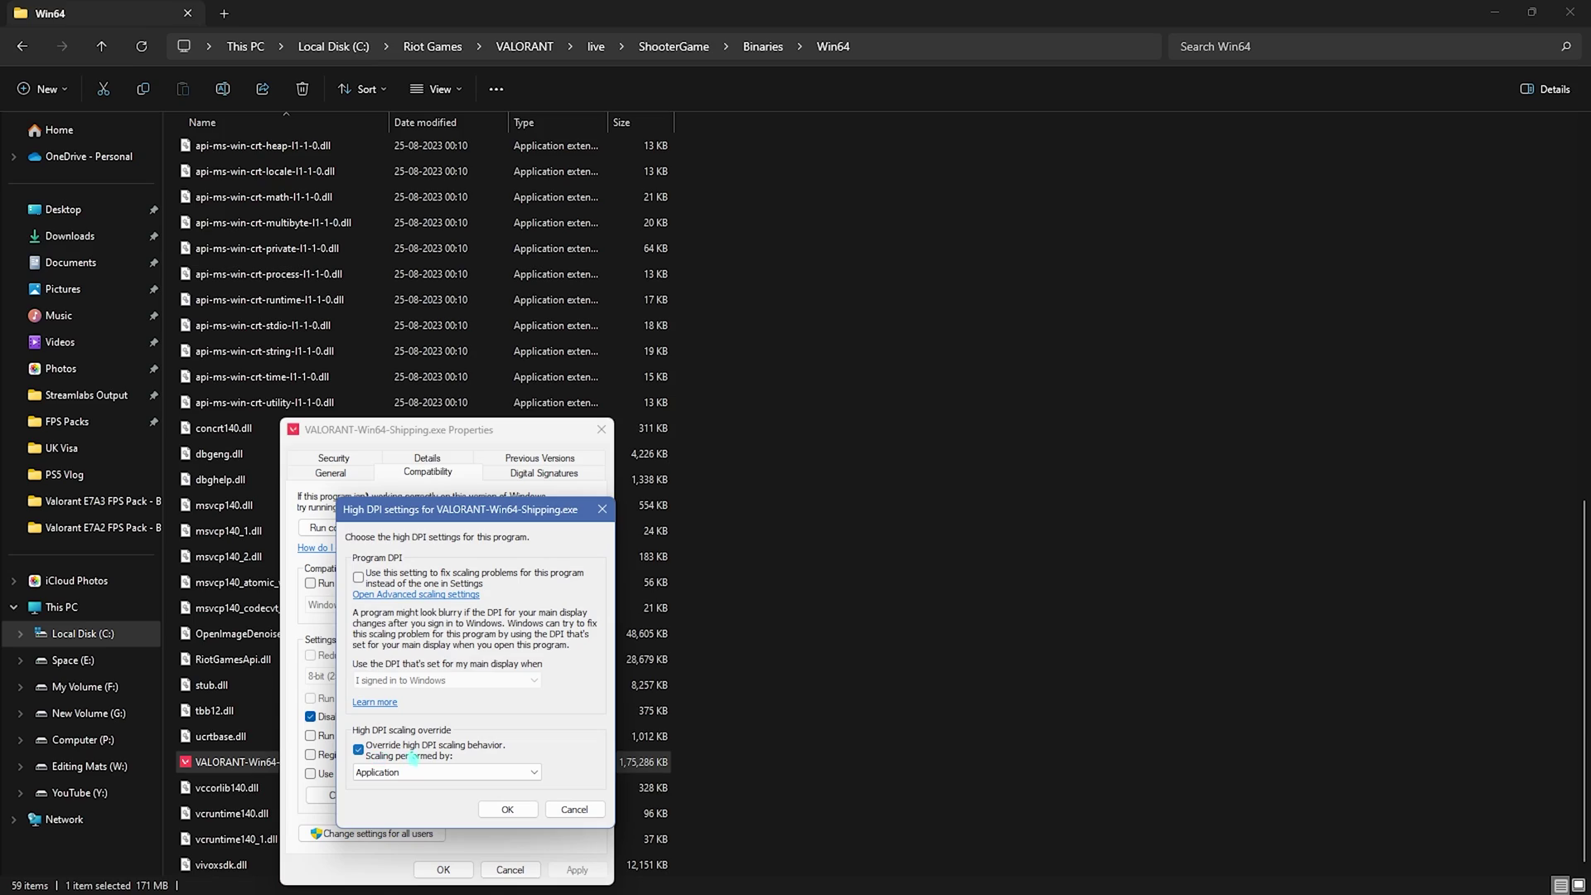
click(507, 809)
click(443, 869)
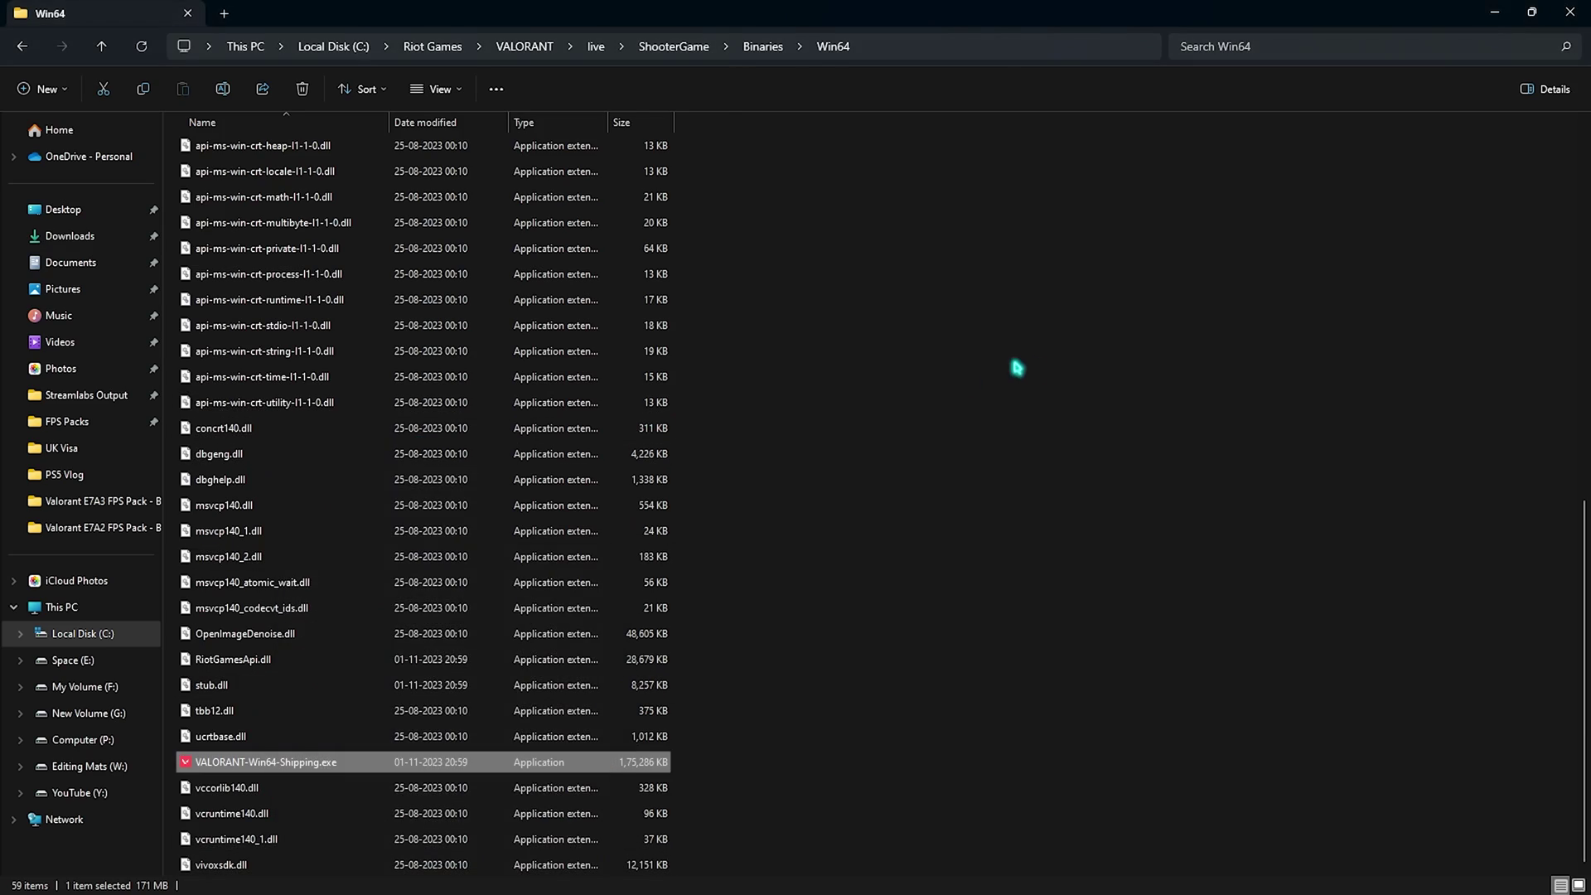
key(super+d)
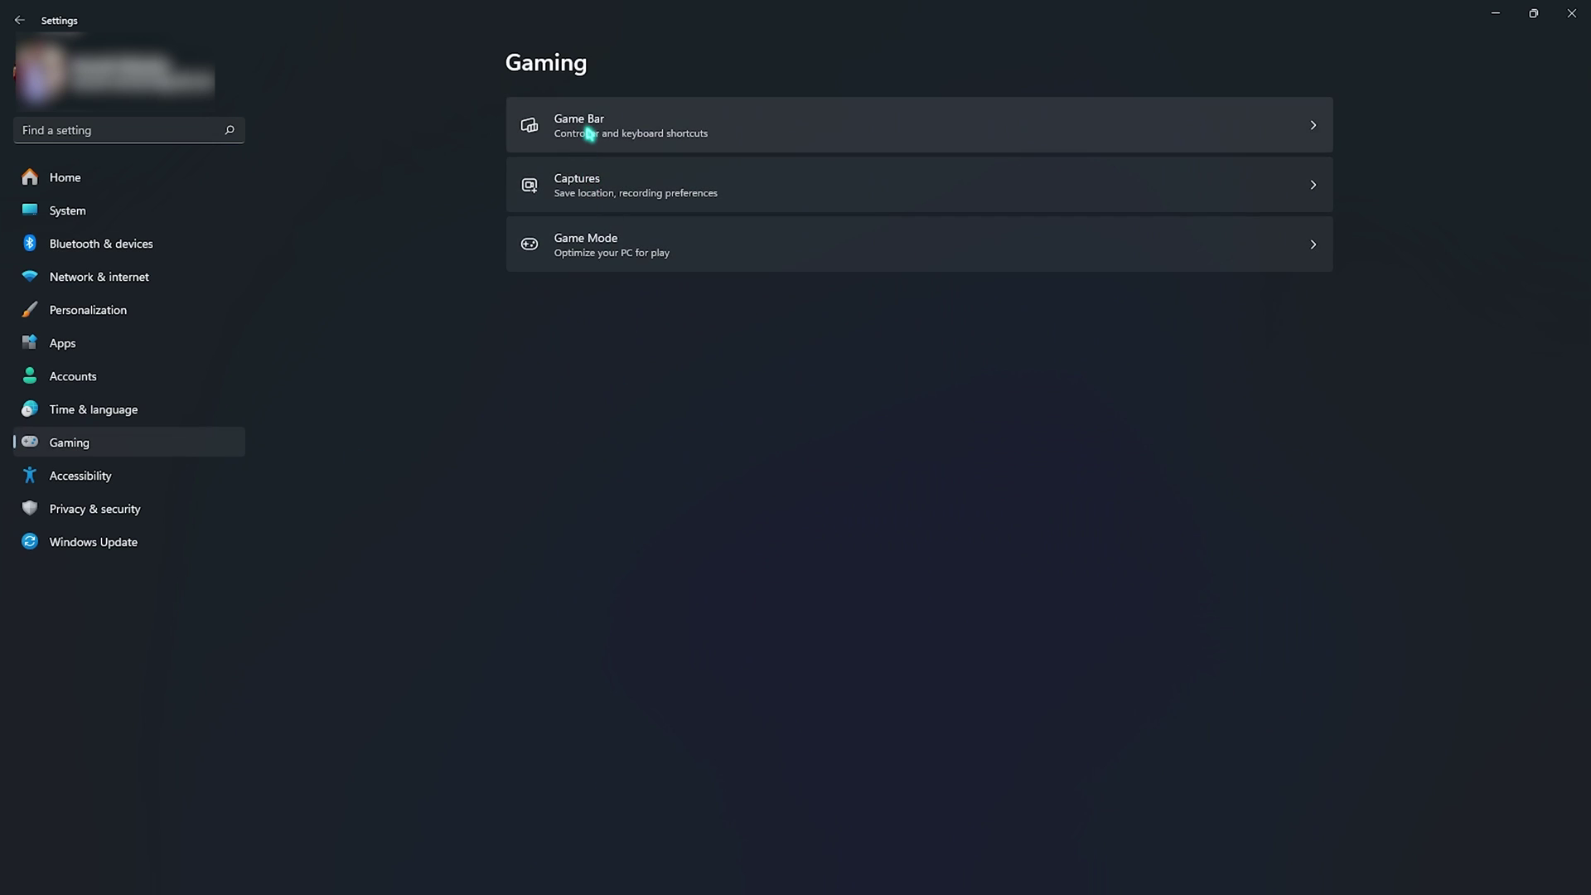
- Look over the Game Bar page, confirm Game Mode is On, and go to Graphics settings
click(589, 134)
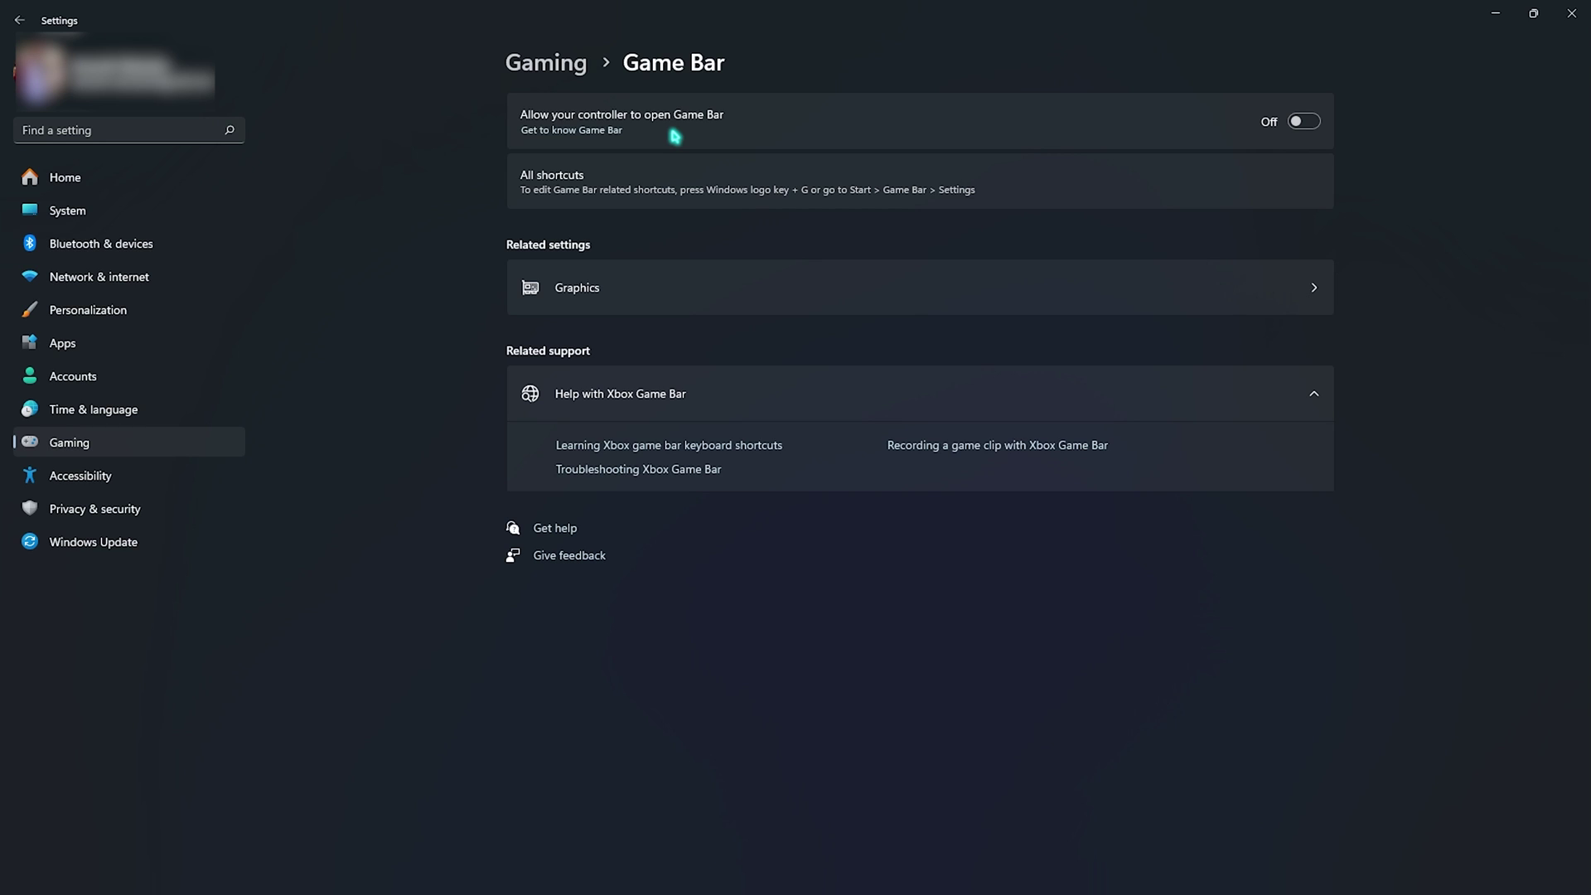
click(527, 66)
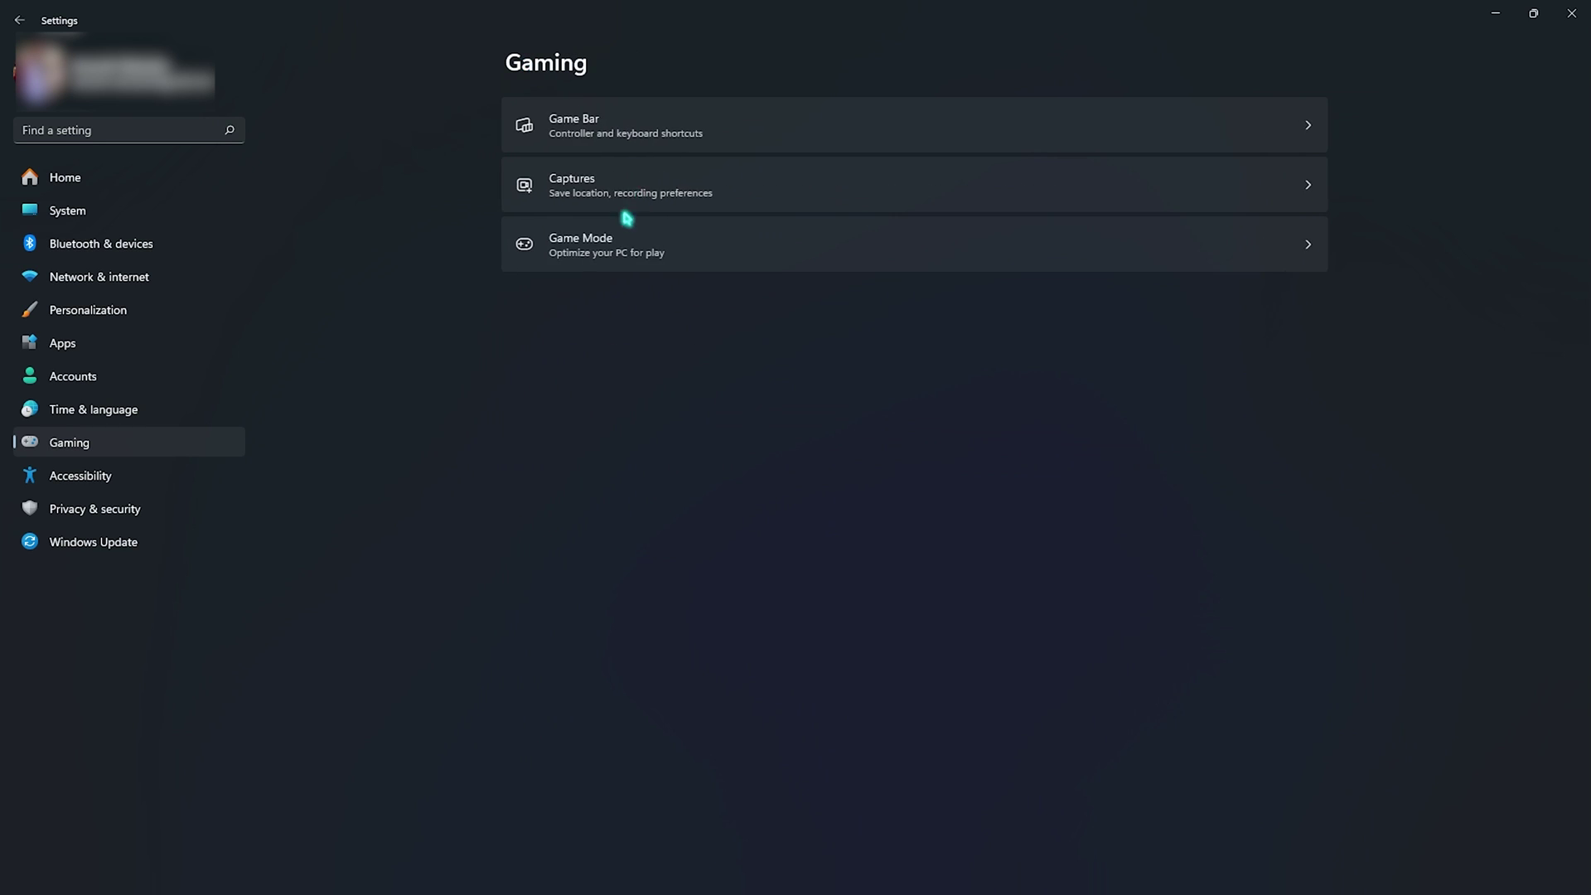
click(604, 242)
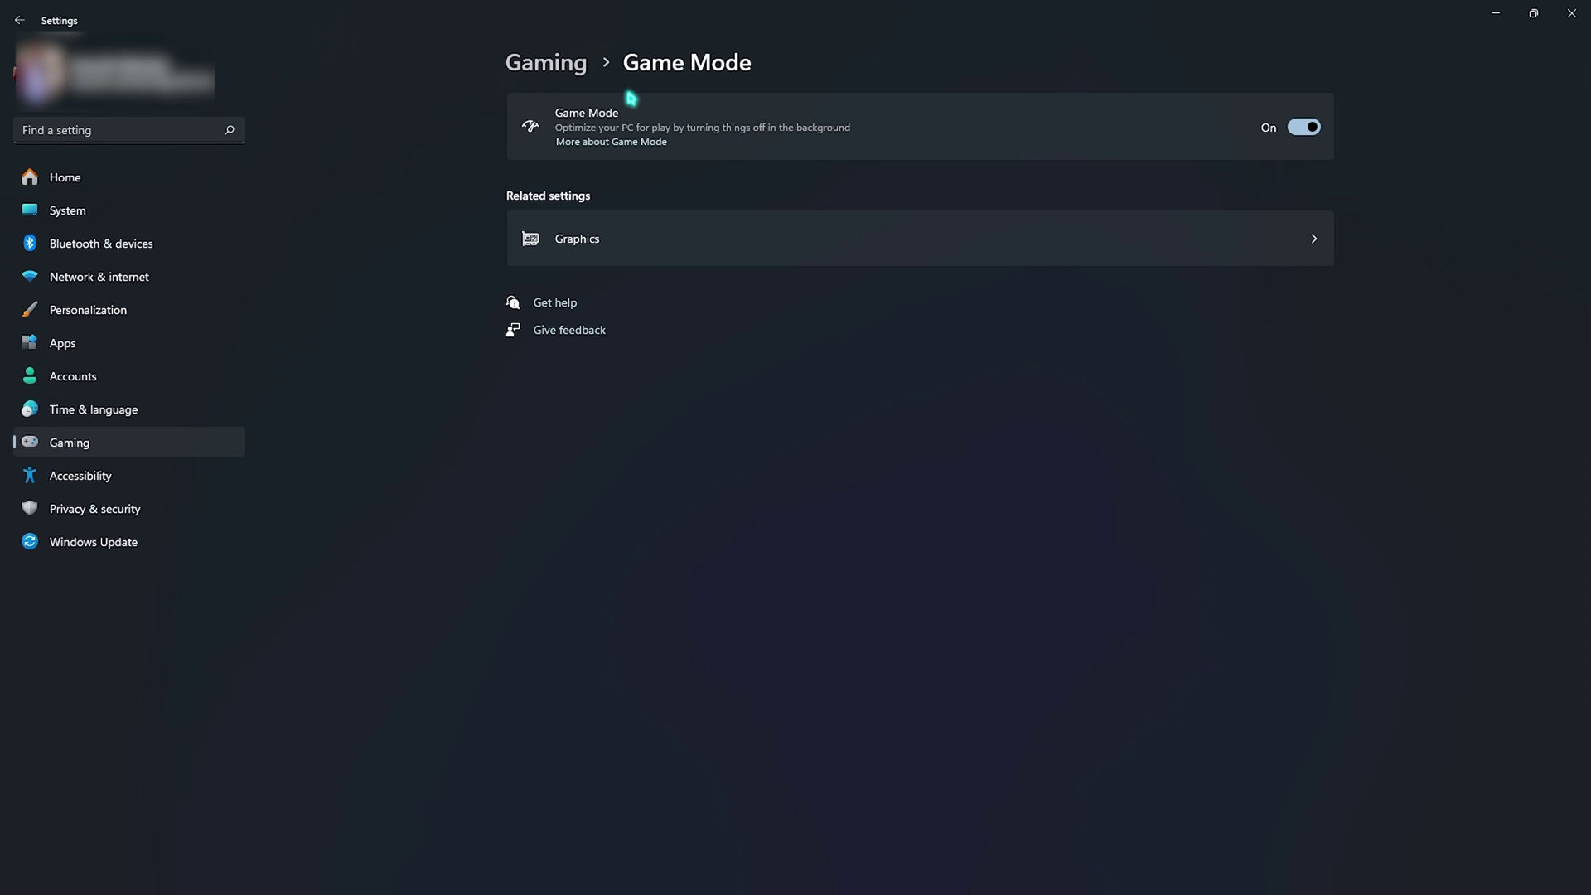
click(585, 239)
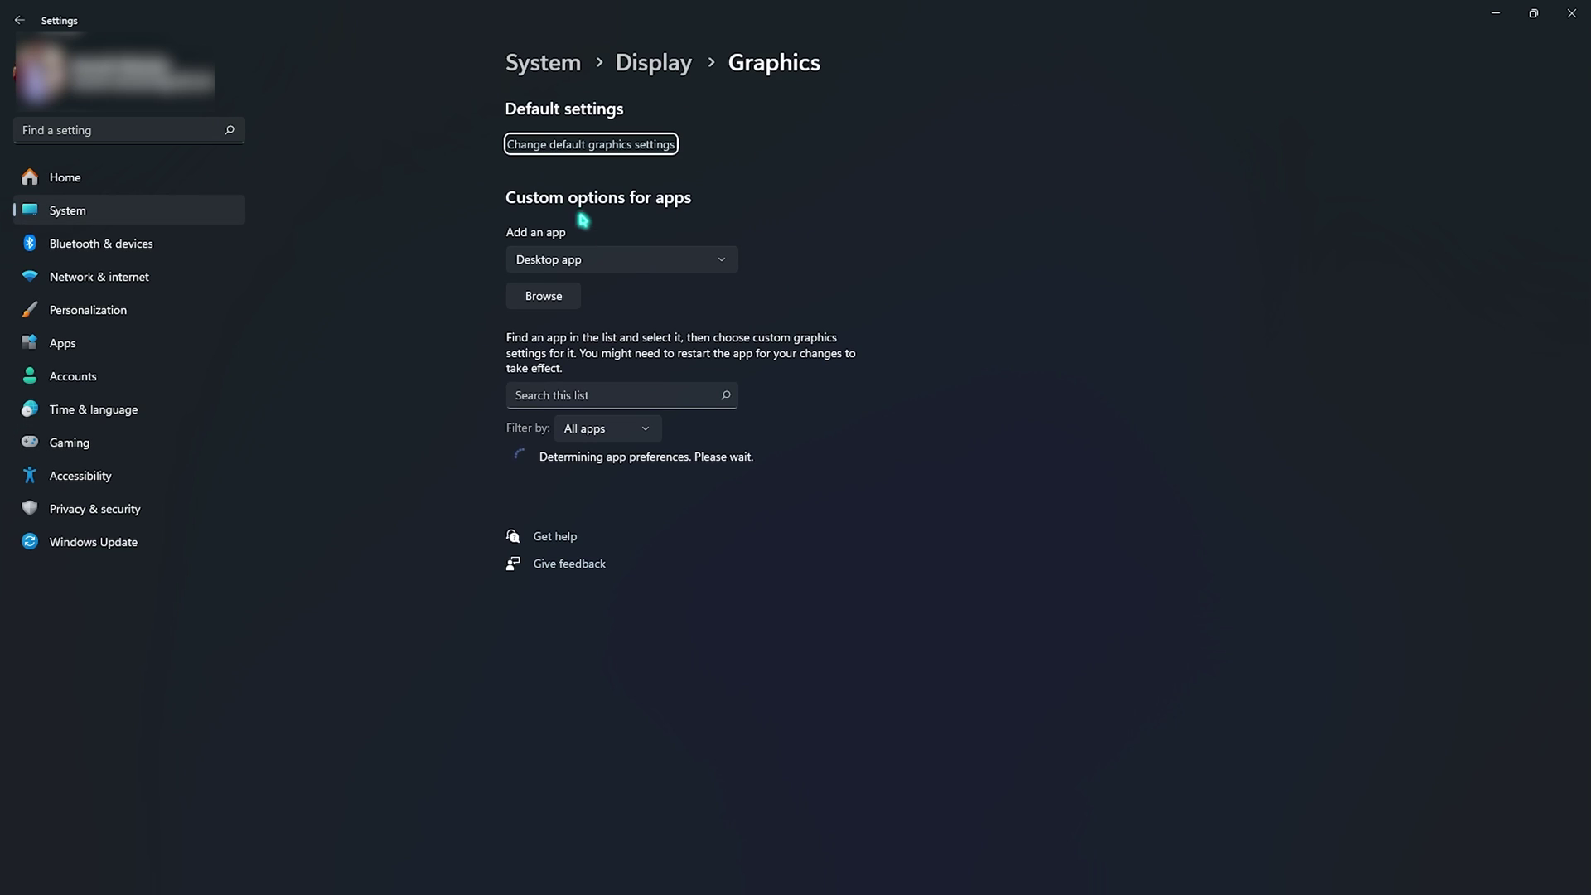
- Give the VALORANT BootstrapPackagedGame entry the High performance graphics preference and save it
click(569, 147)
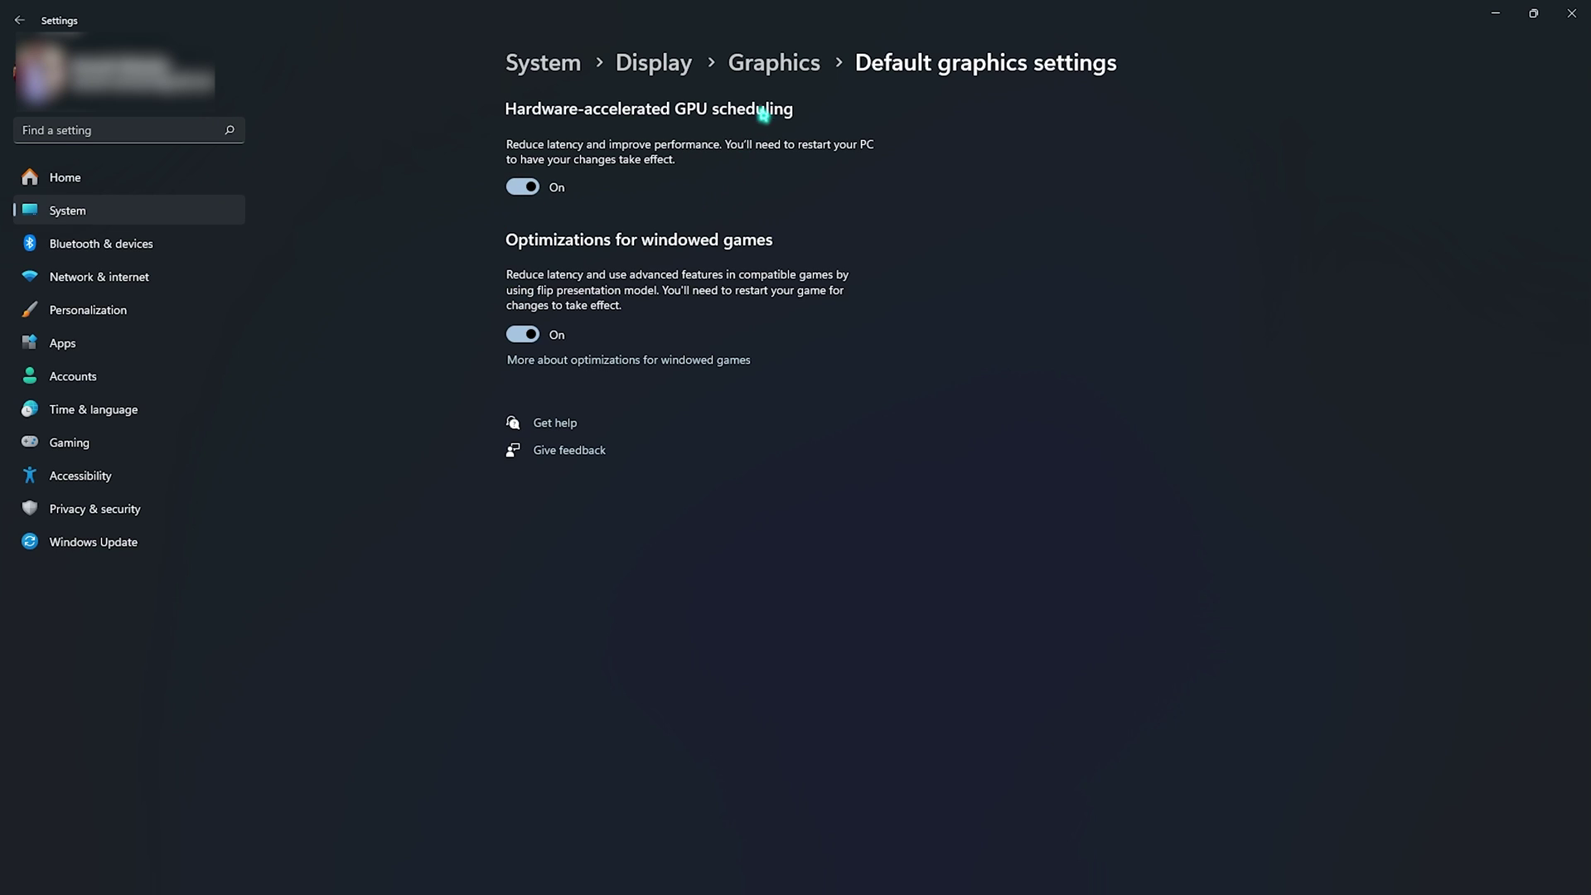
click(768, 62)
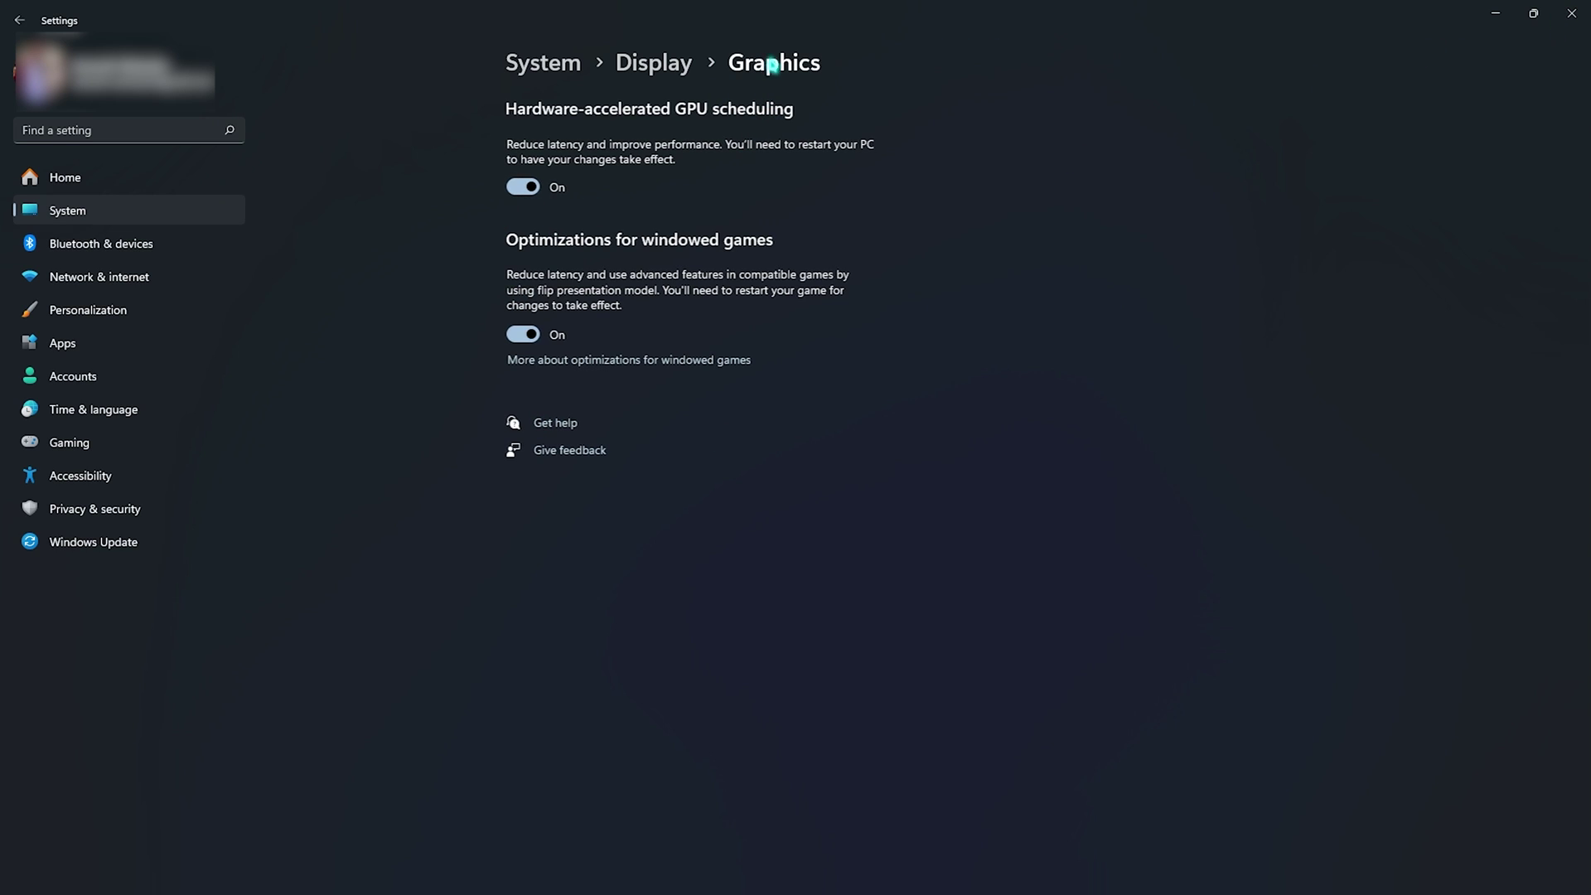
scroll(753, 569, down, 8)
scroll(703, 643, up, 3)
scroll(701, 641, up, 5)
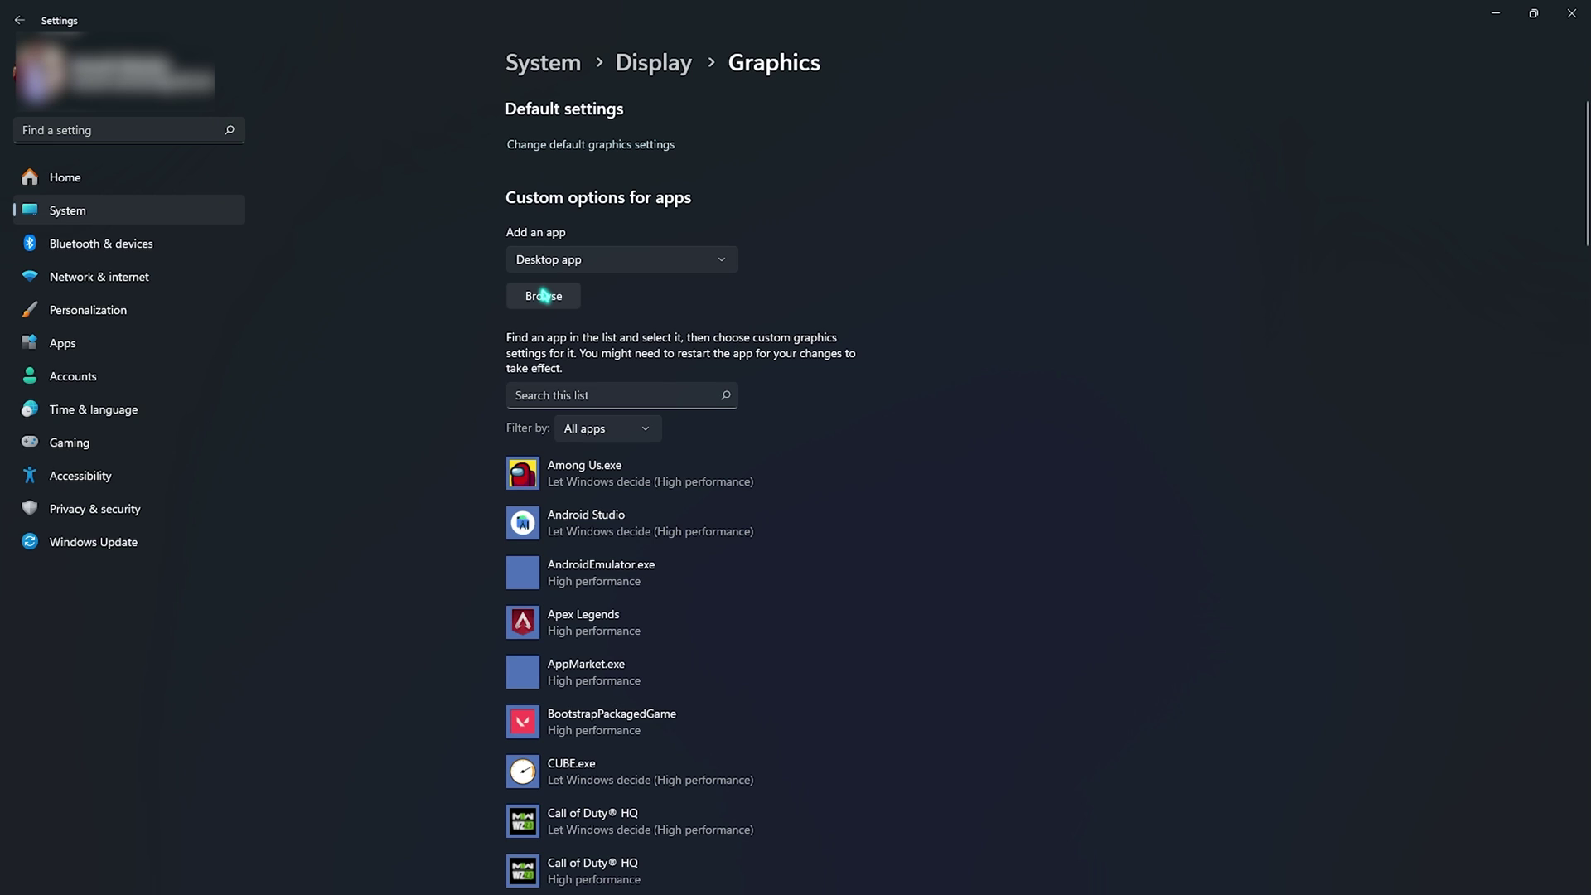
scroll(584, 431, down, 3)
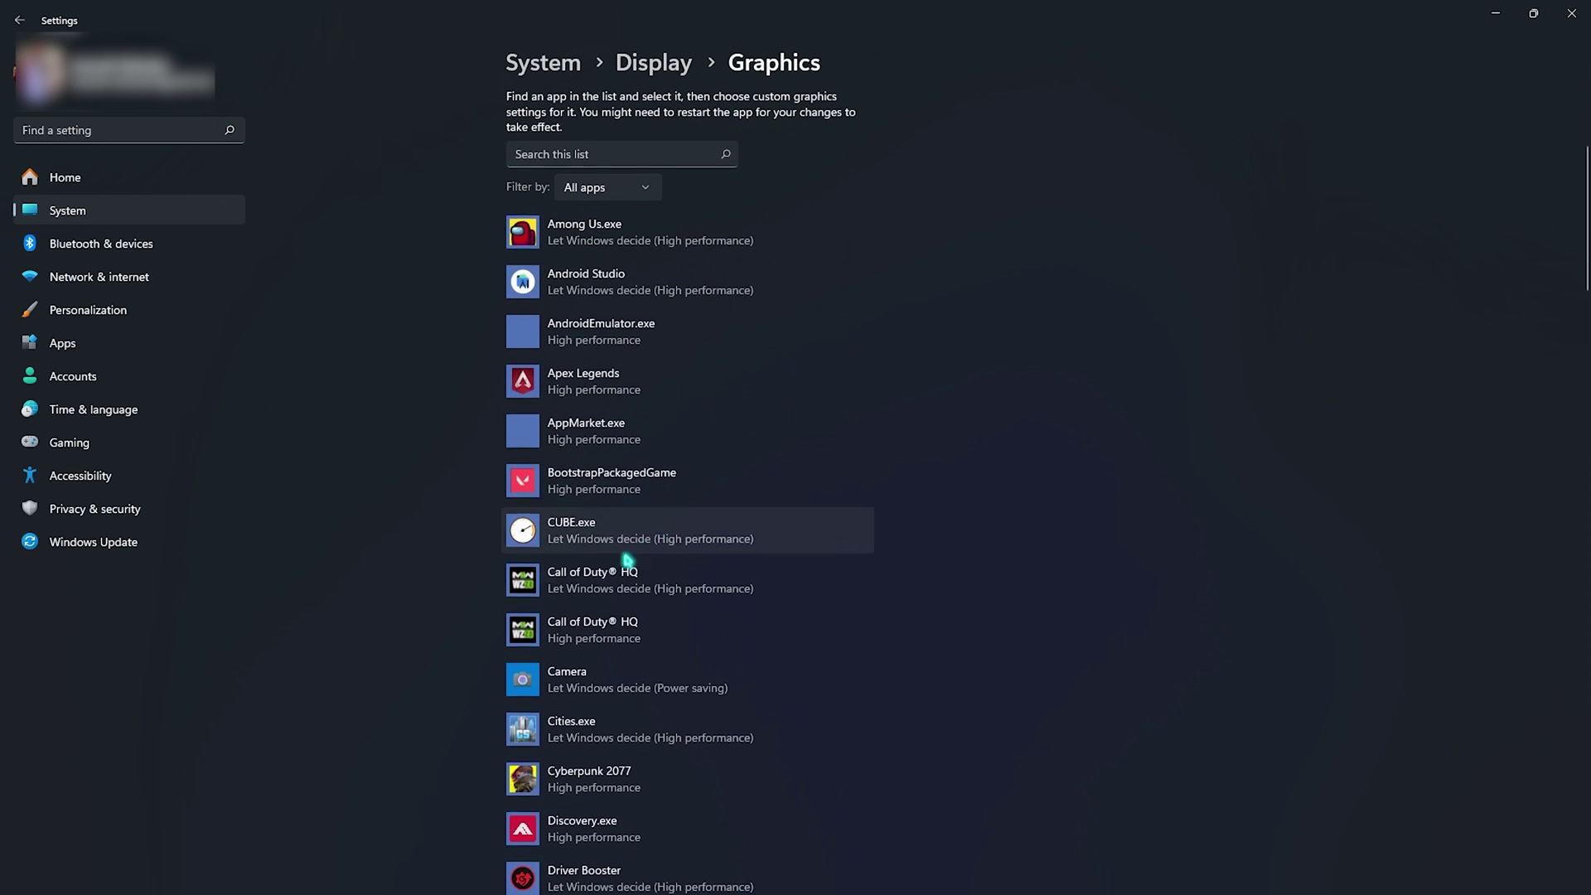
click(634, 479)
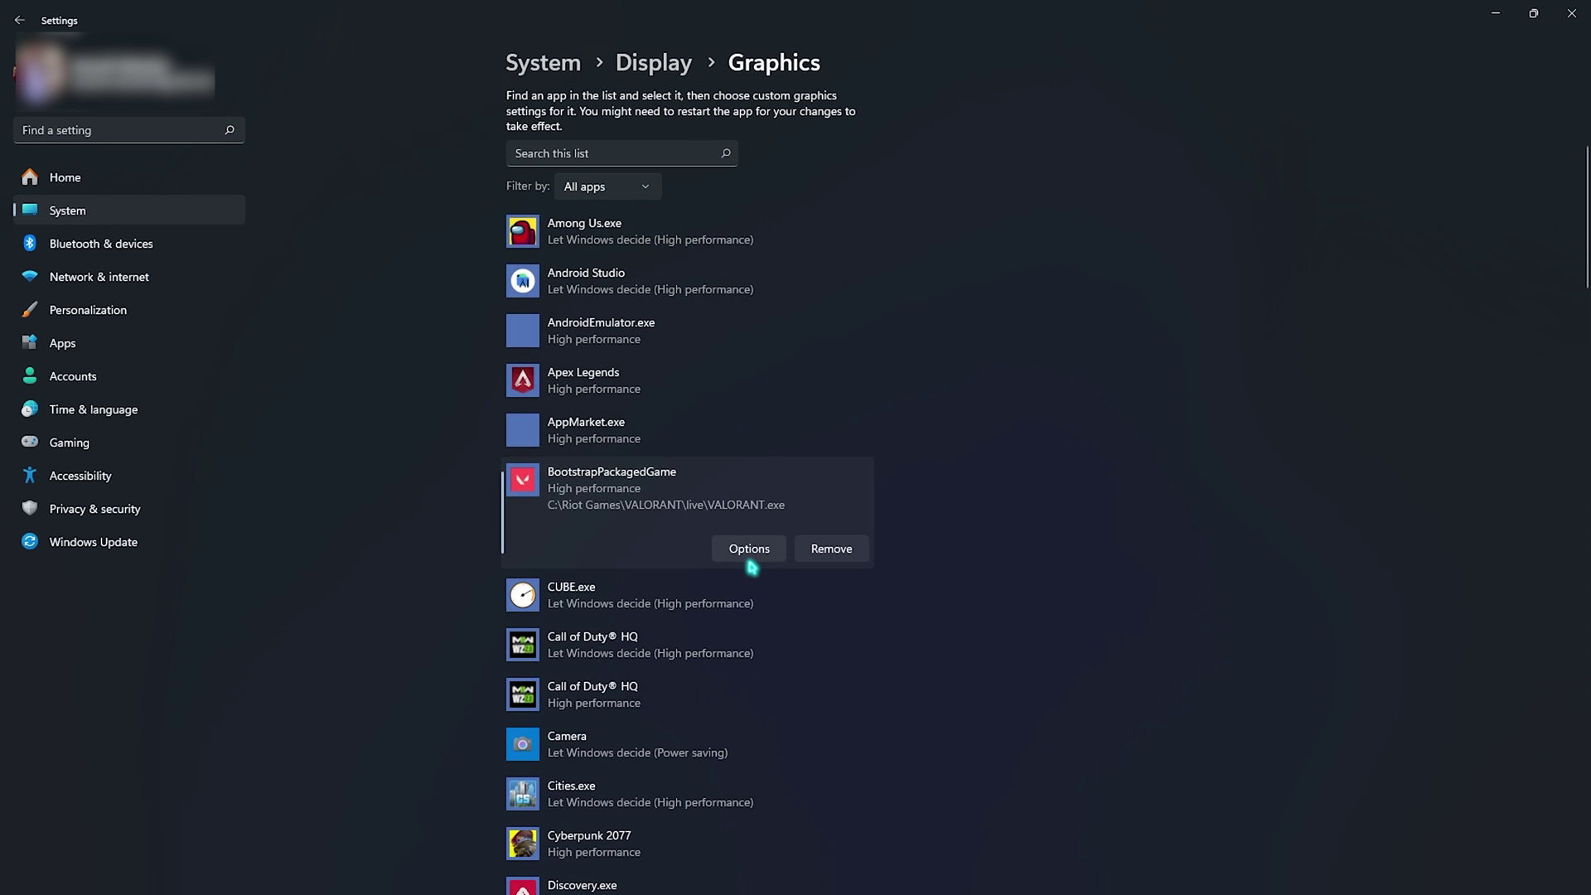
click(749, 558)
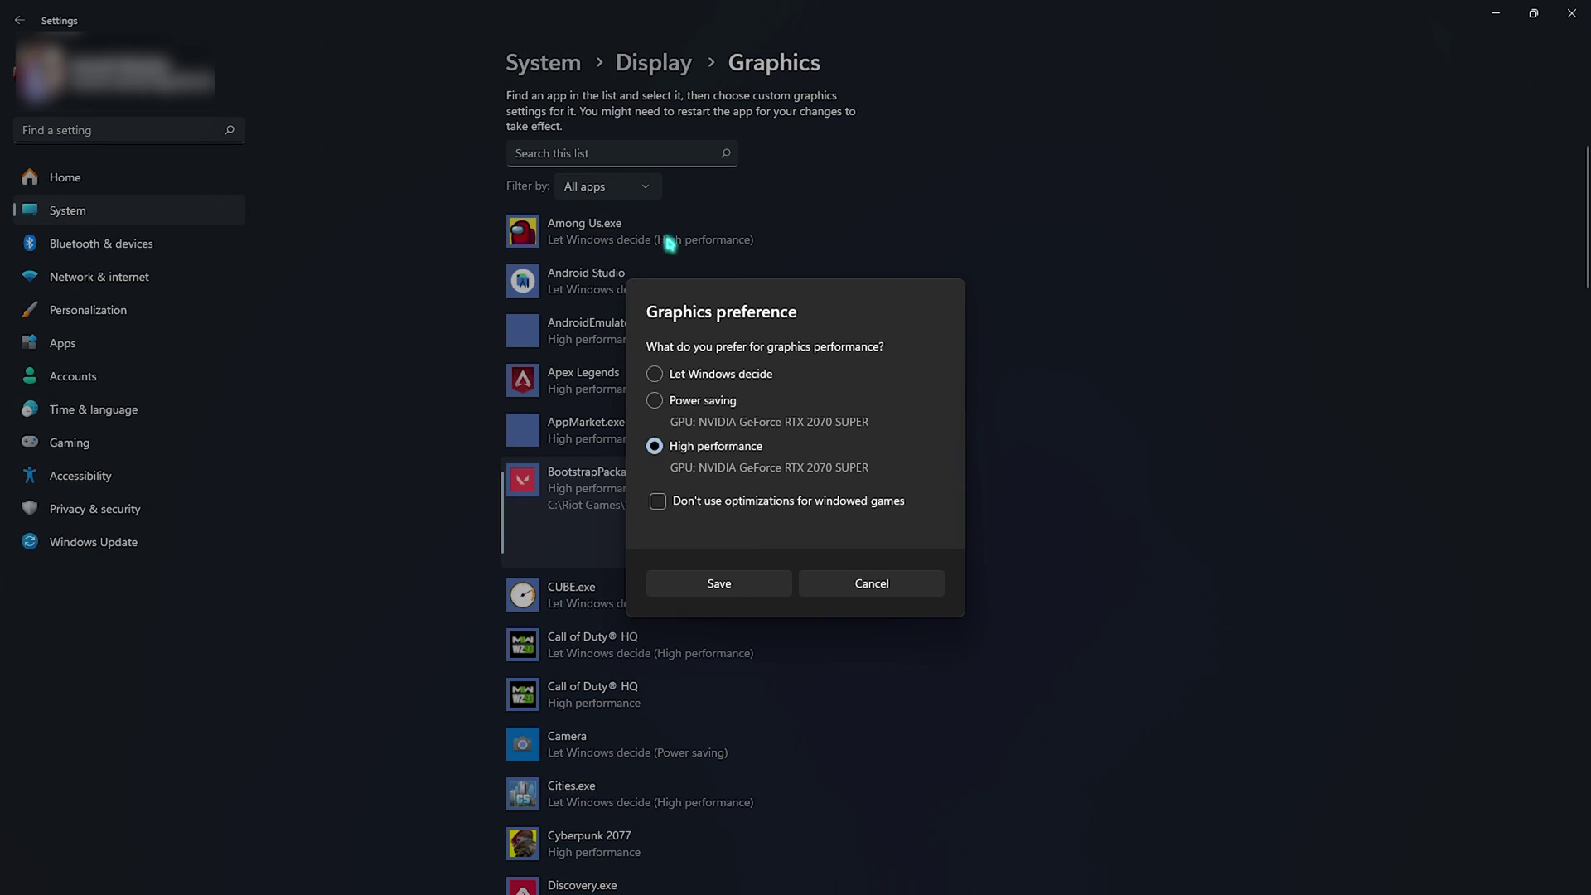
click(721, 584)
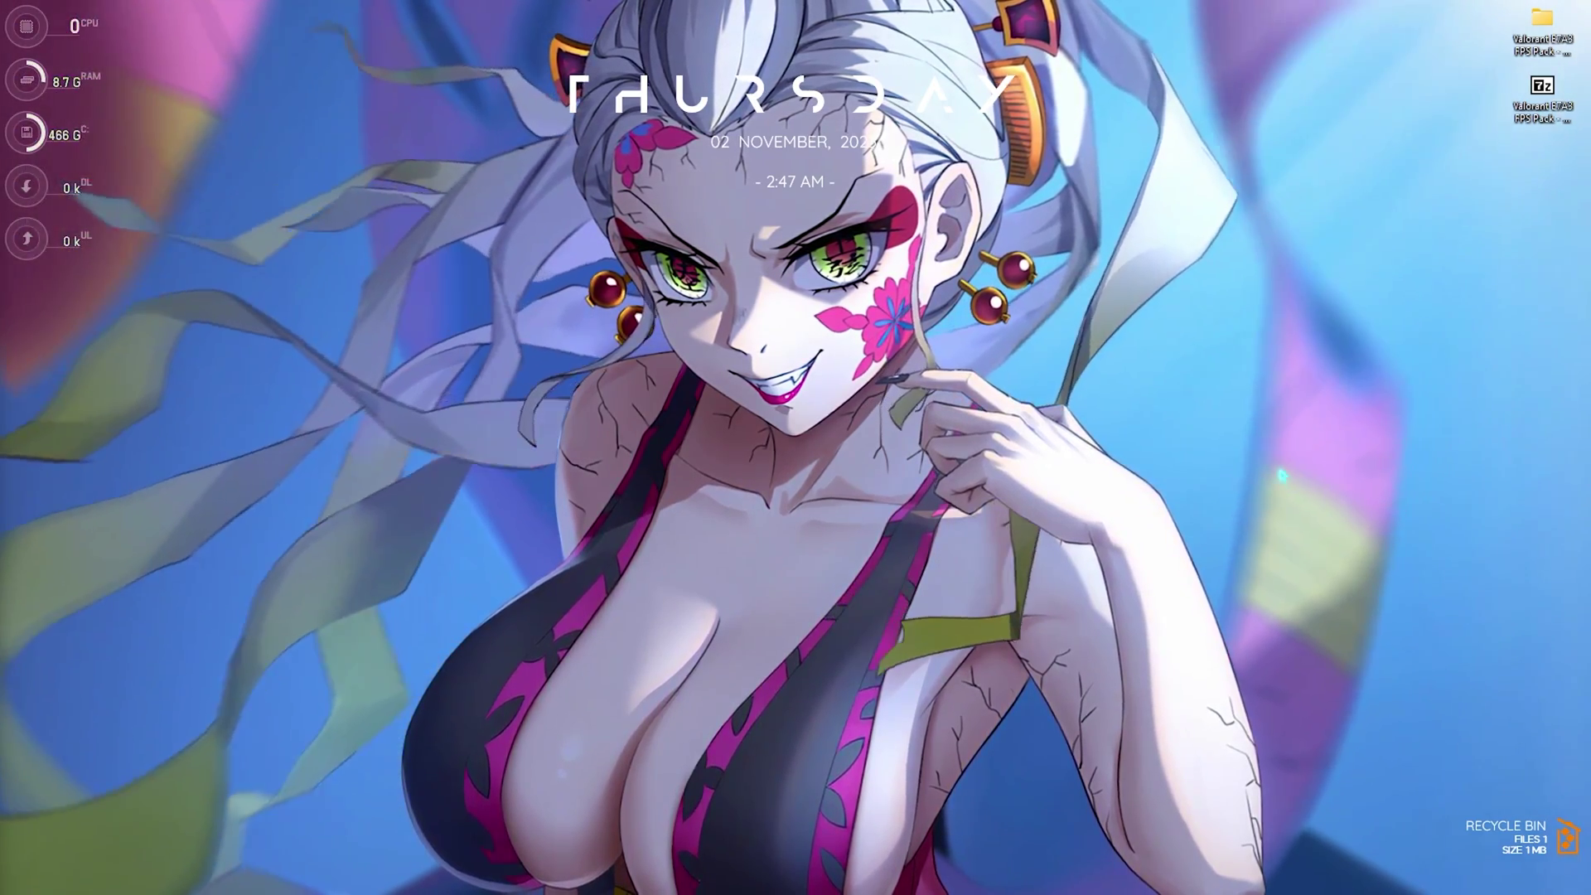
- Choose Adjust for best performance, keeping only thumbnails and smooth screen-font edges enabled
key(super)
text(adjust)
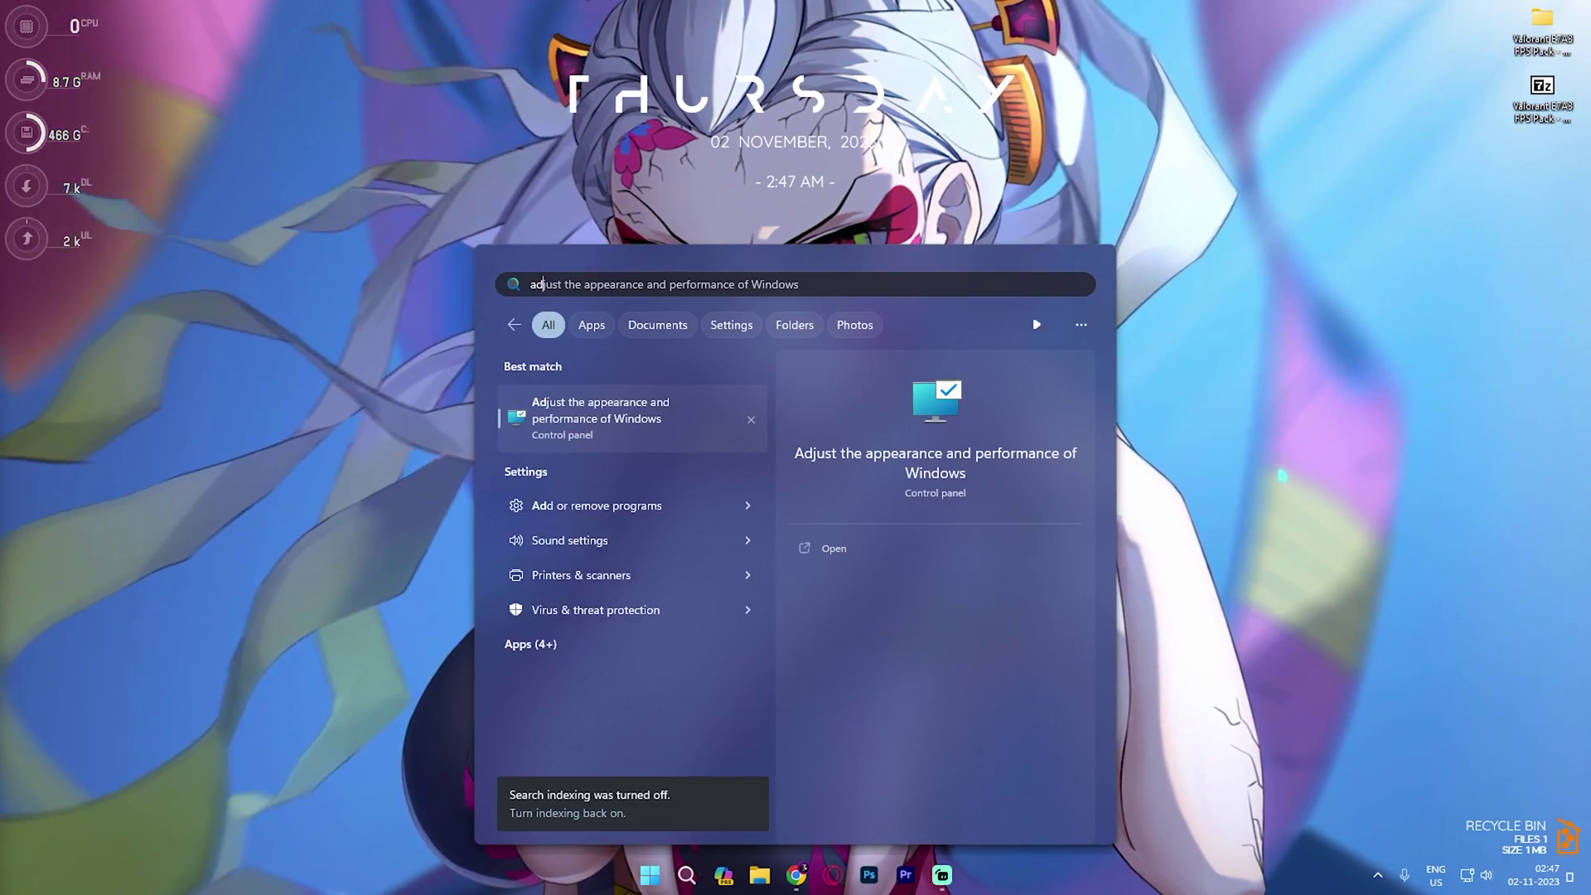
key(Return)
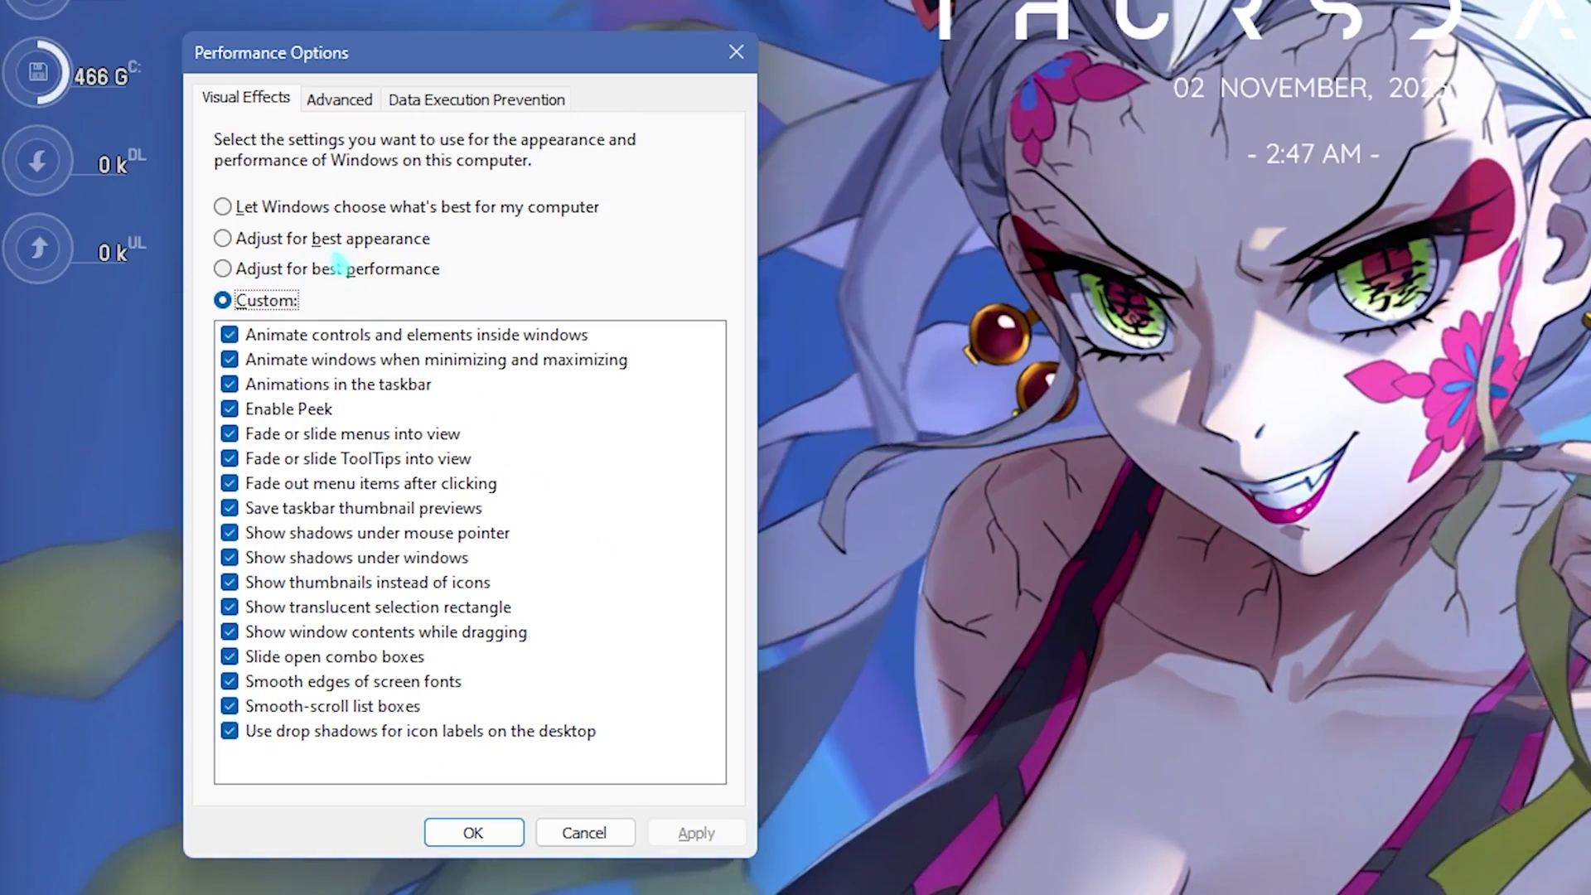
click(216, 251)
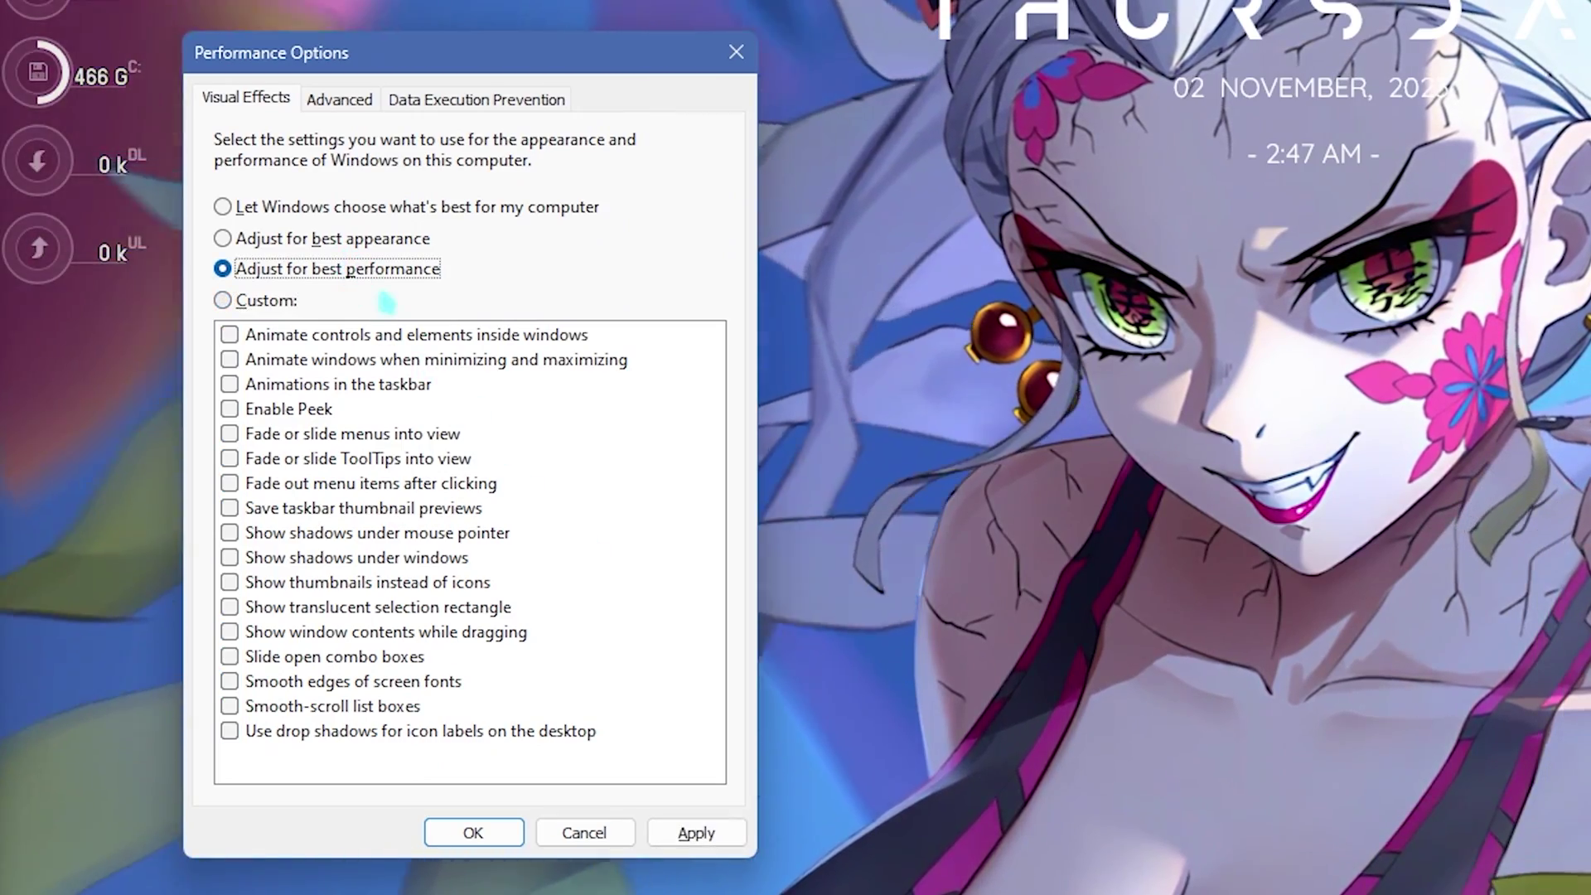
click(290, 582)
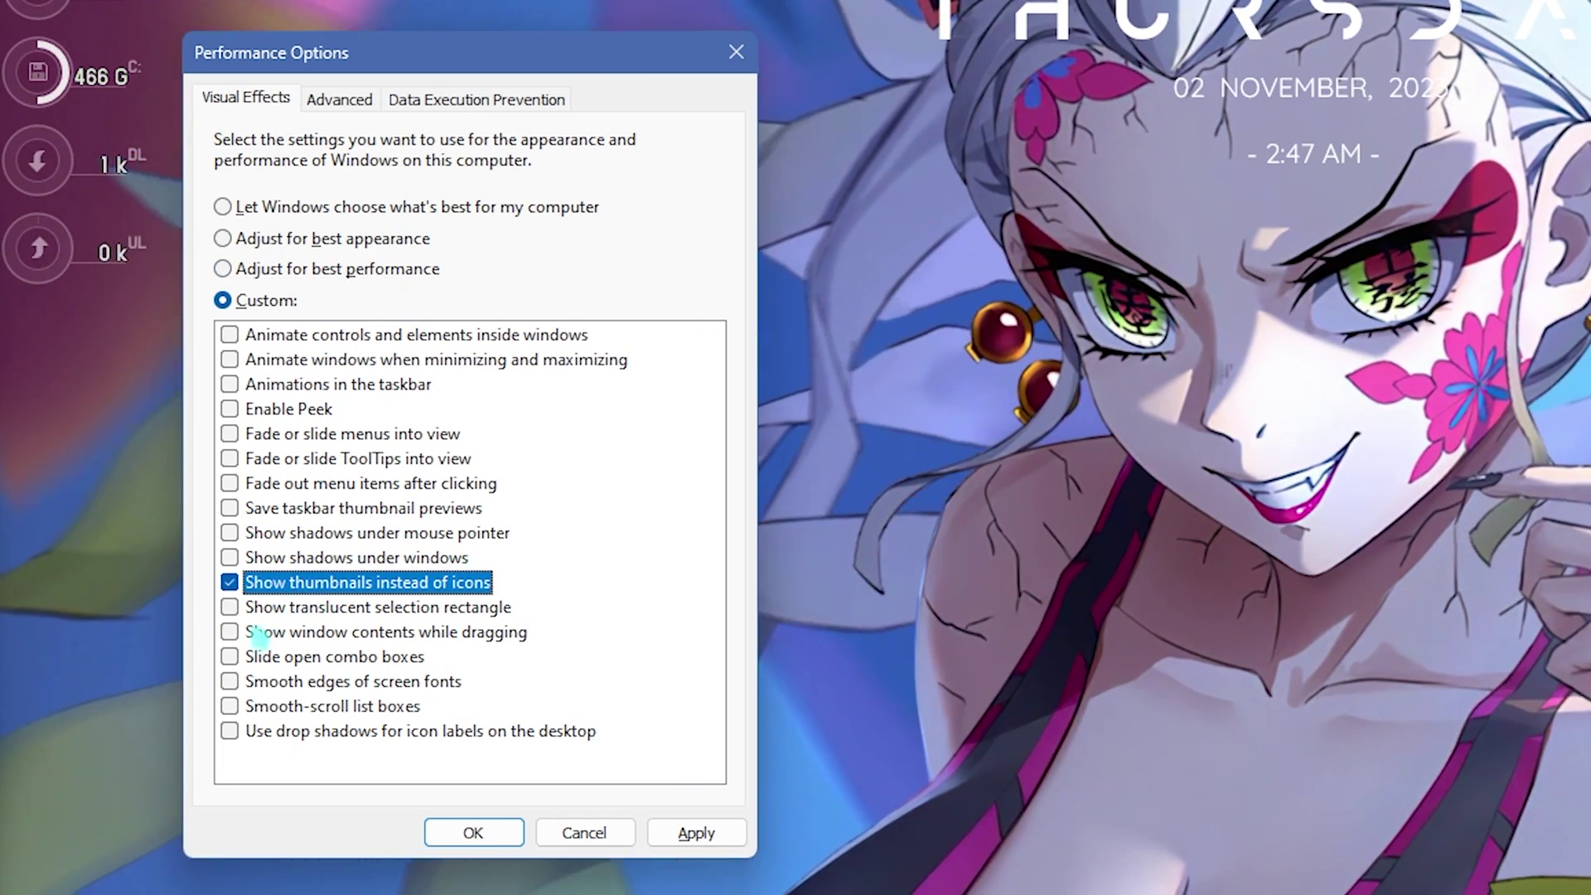
click(319, 683)
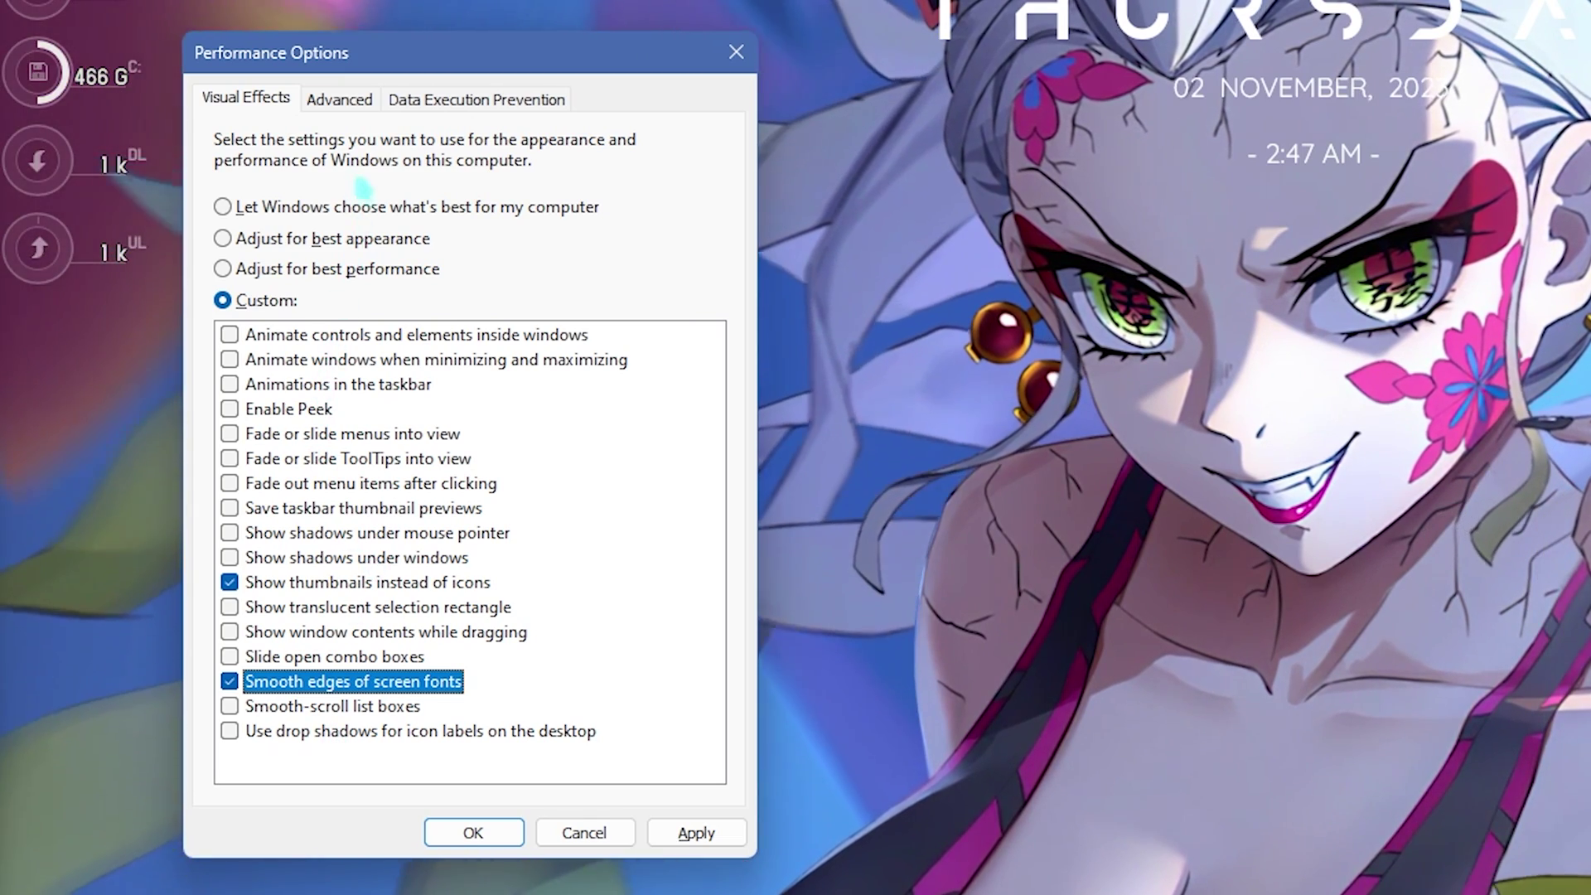
click(344, 104)
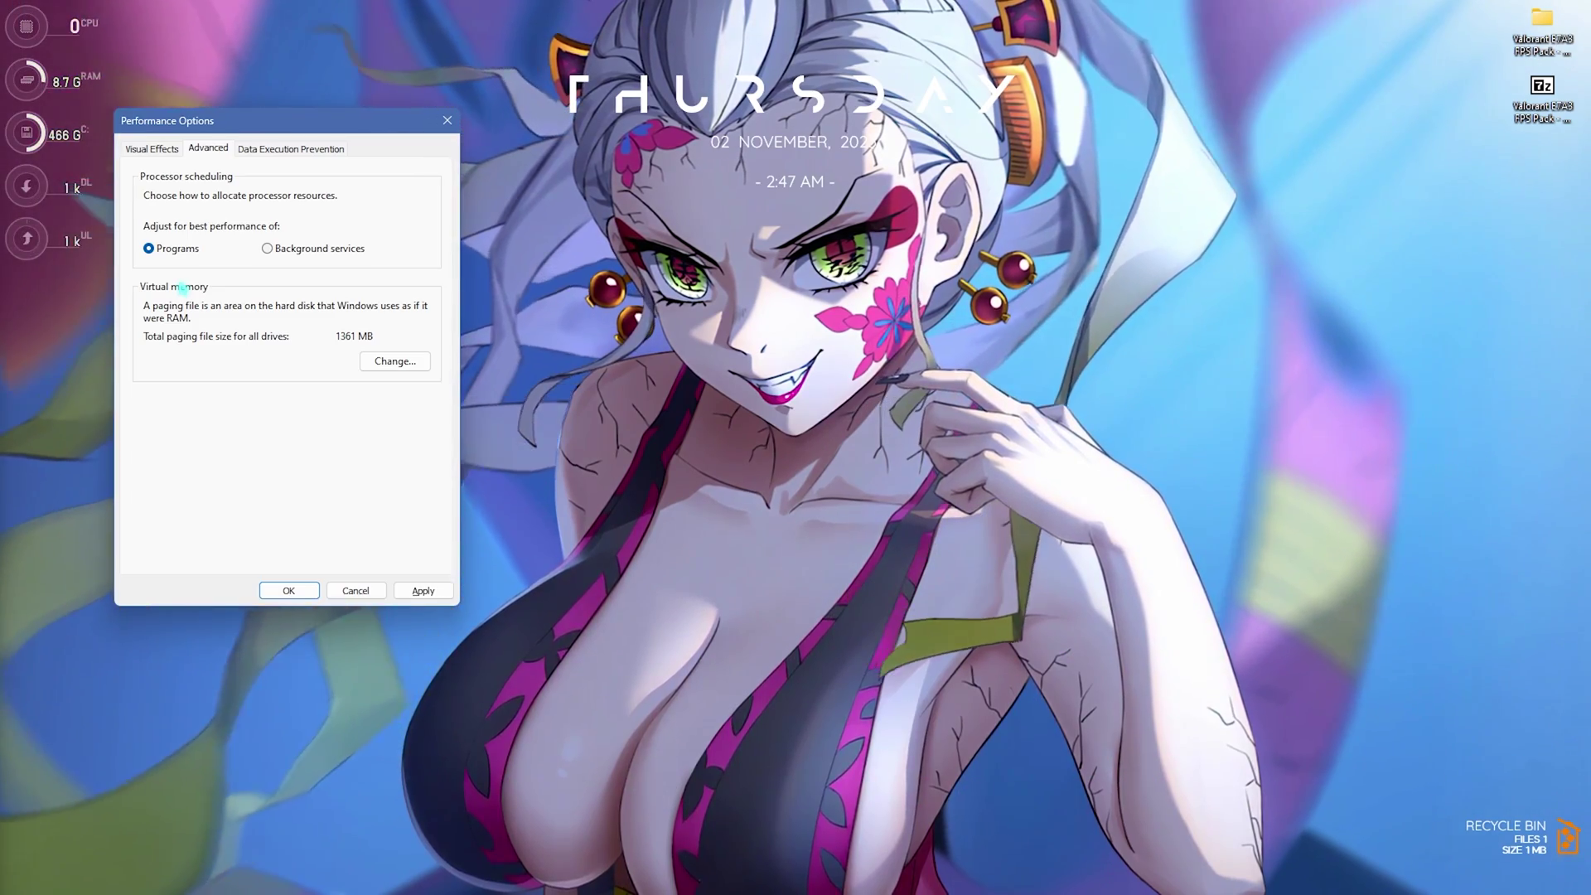
- Place Calculator beside Performance Options and open drive C:'s Virtual Memory, selecting Initial size 1361
key(super)
text(cat)
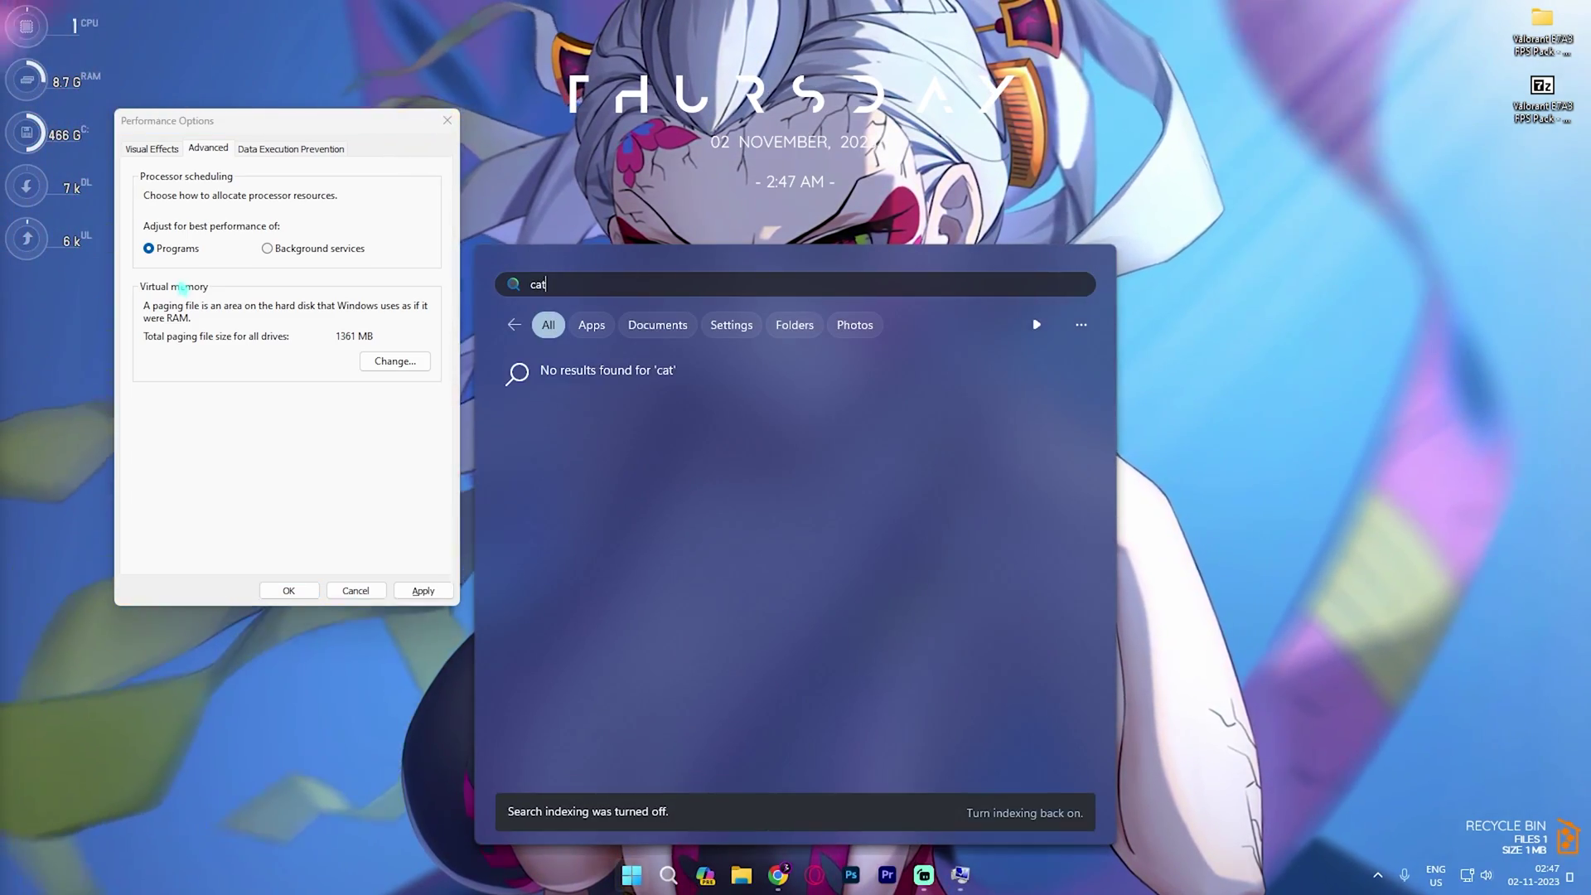
key(BackSpace)
text(l)
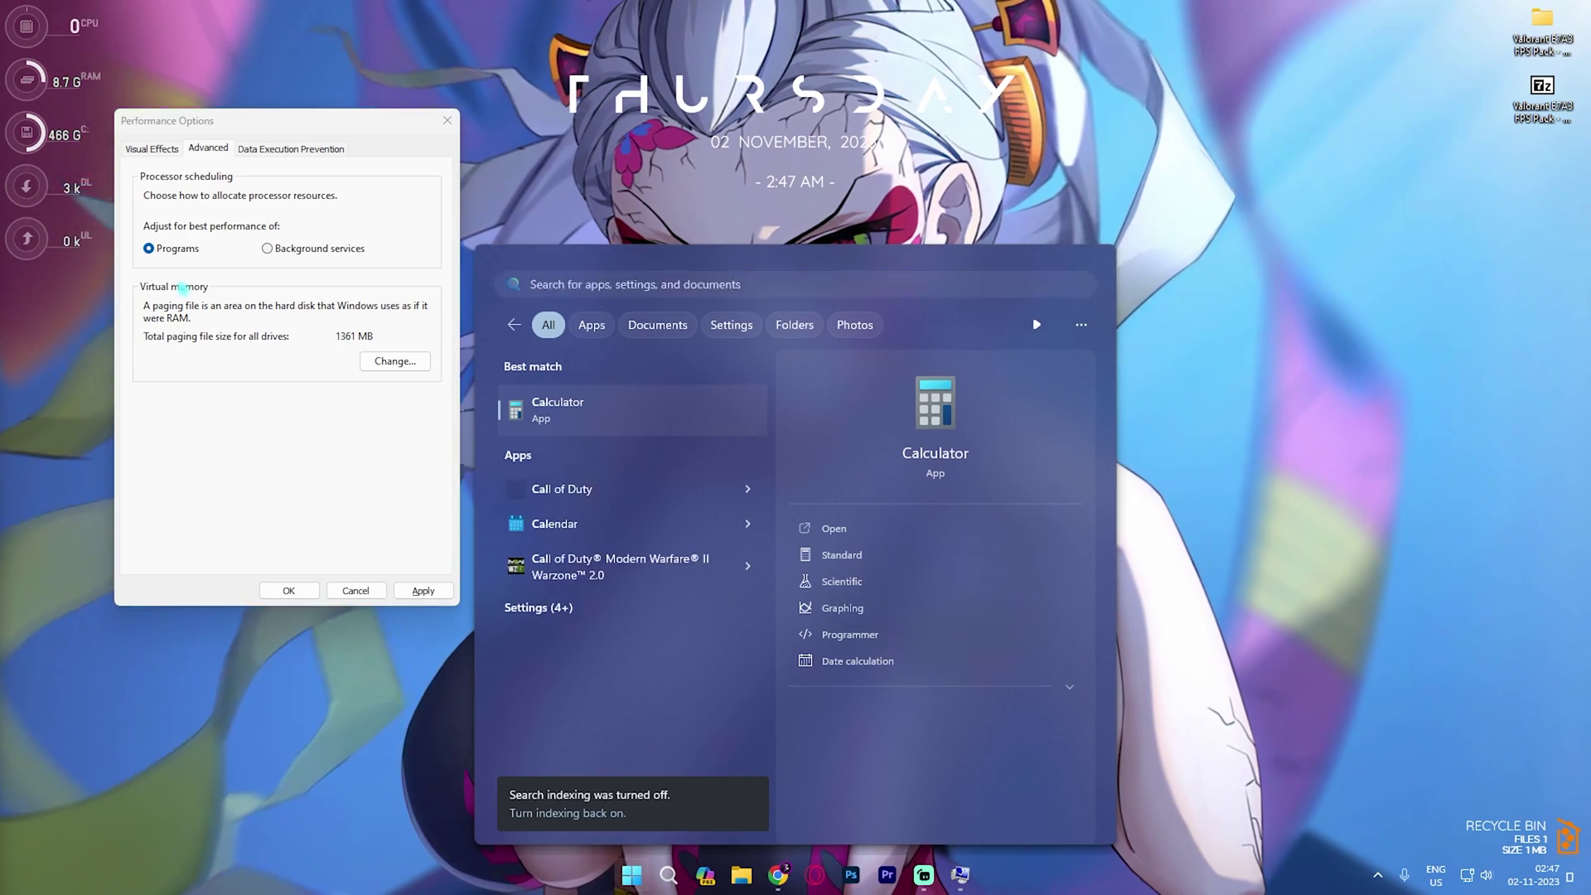
key(Return)
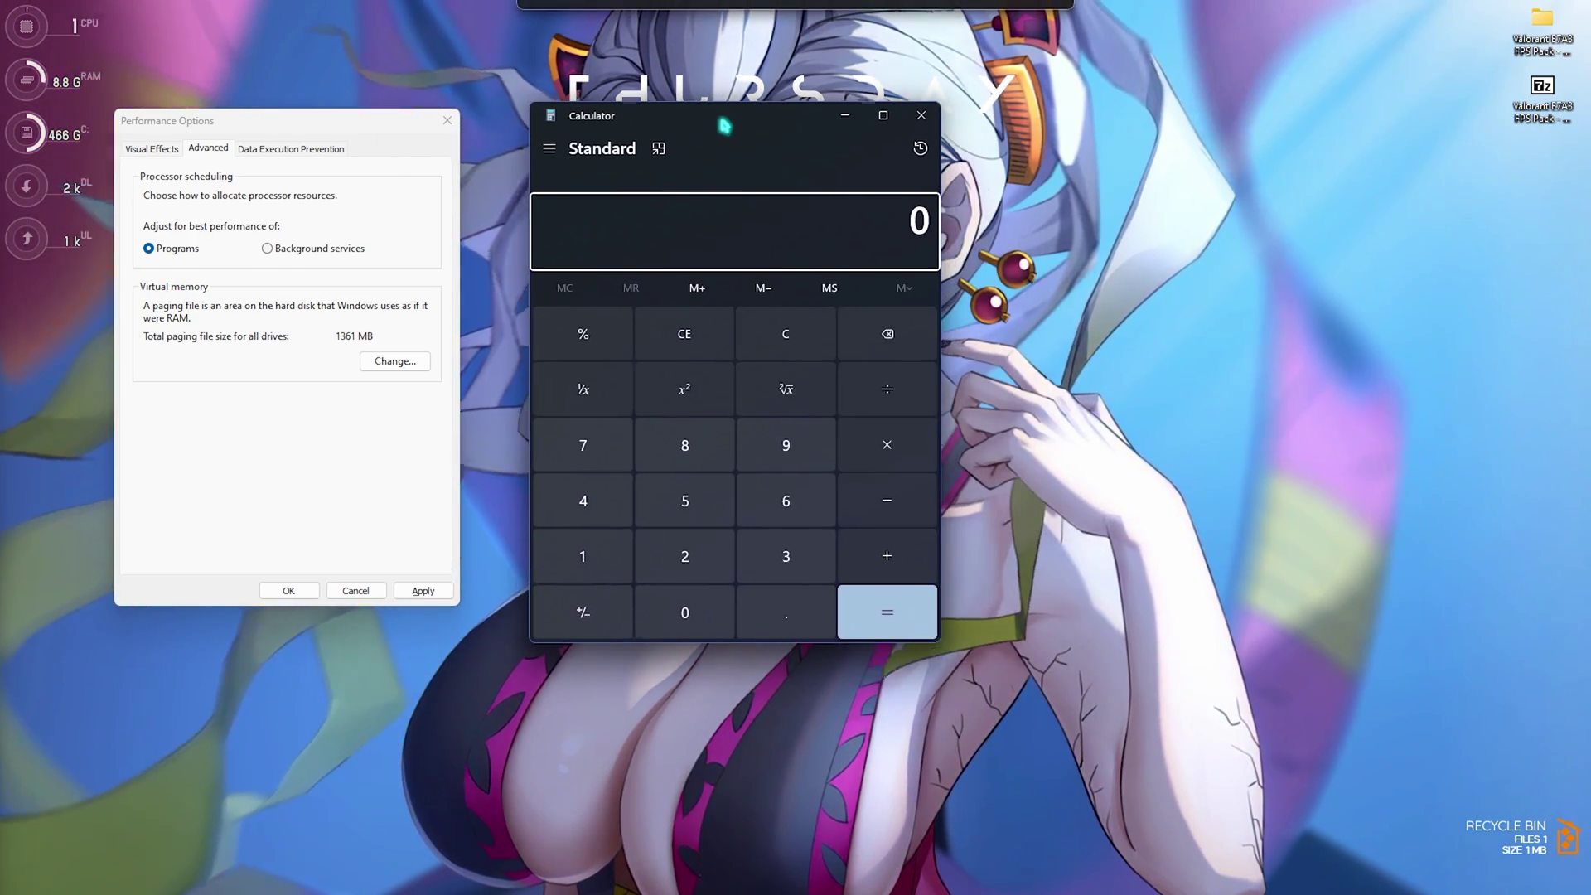
drag(724, 125, 677, 133)
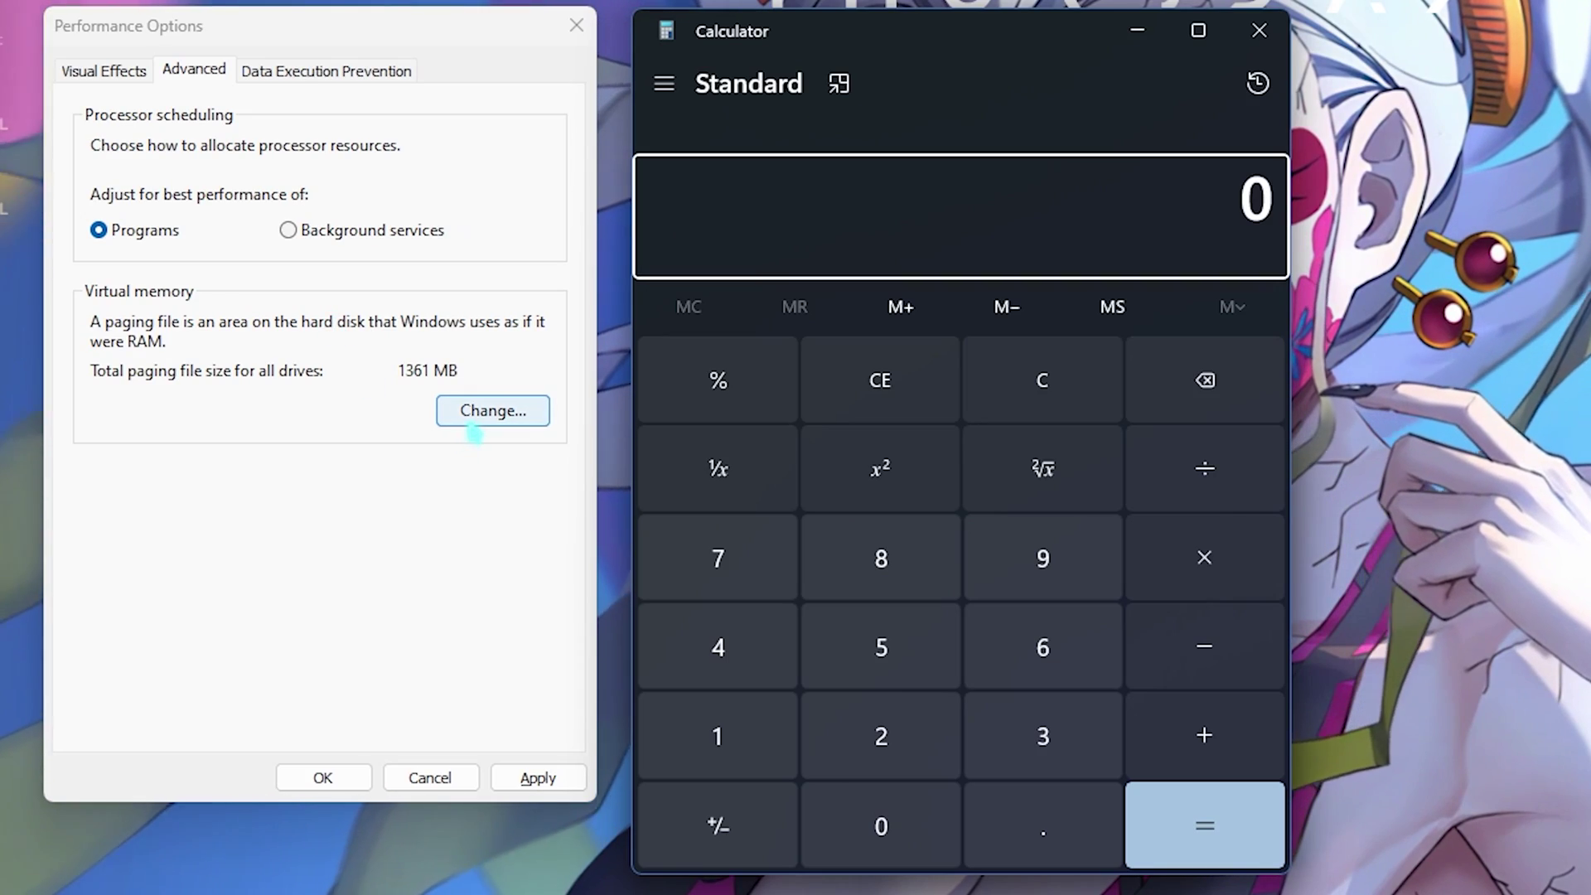
click(384, 362)
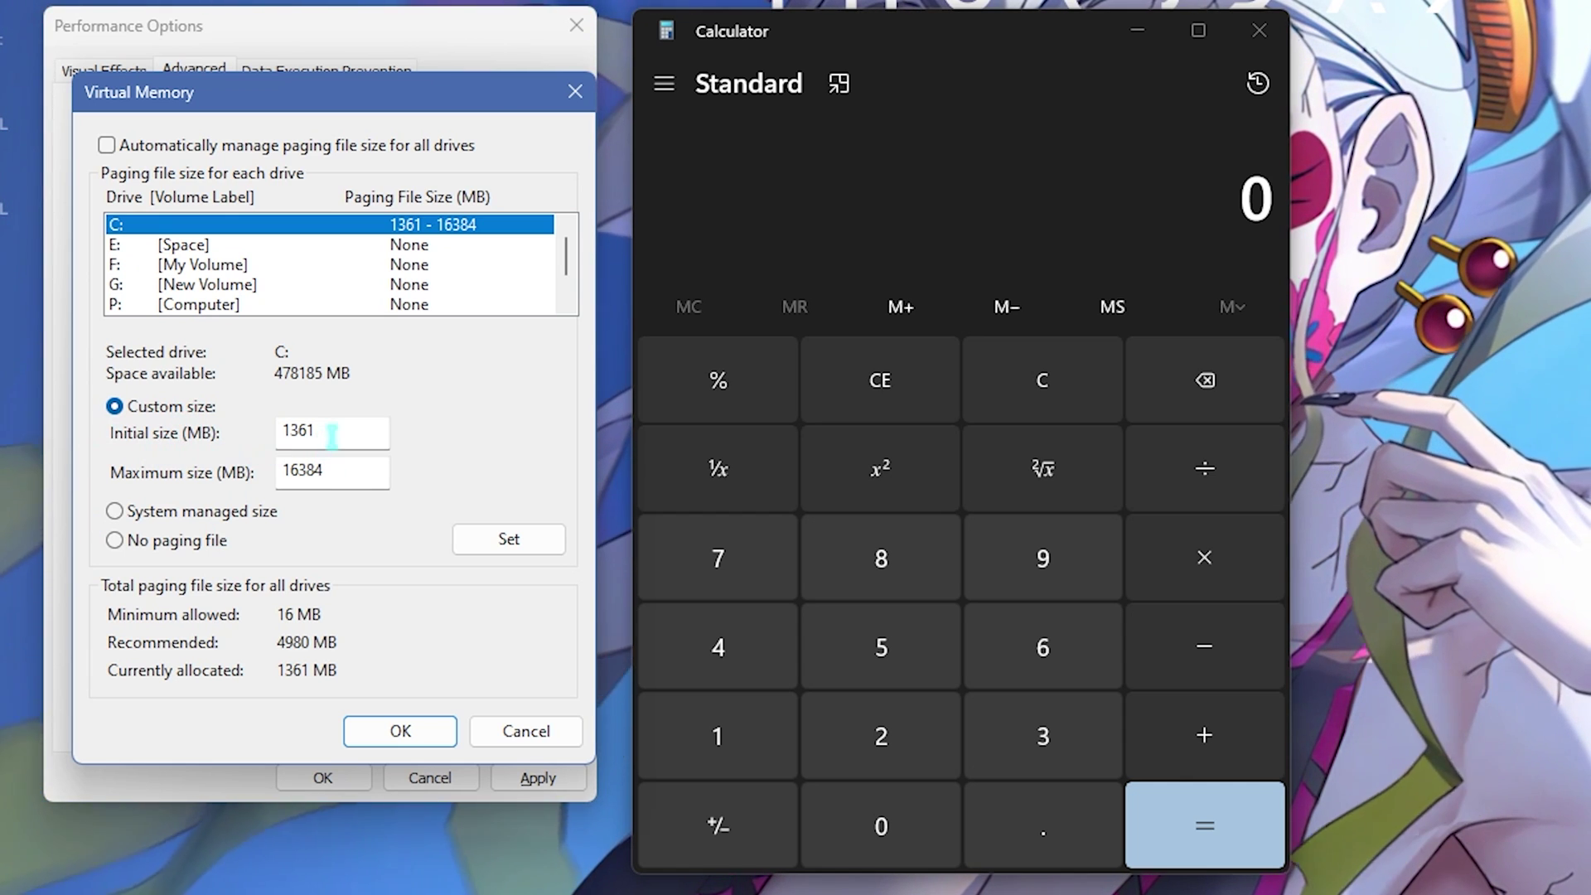
drag(332, 435, 234, 424)
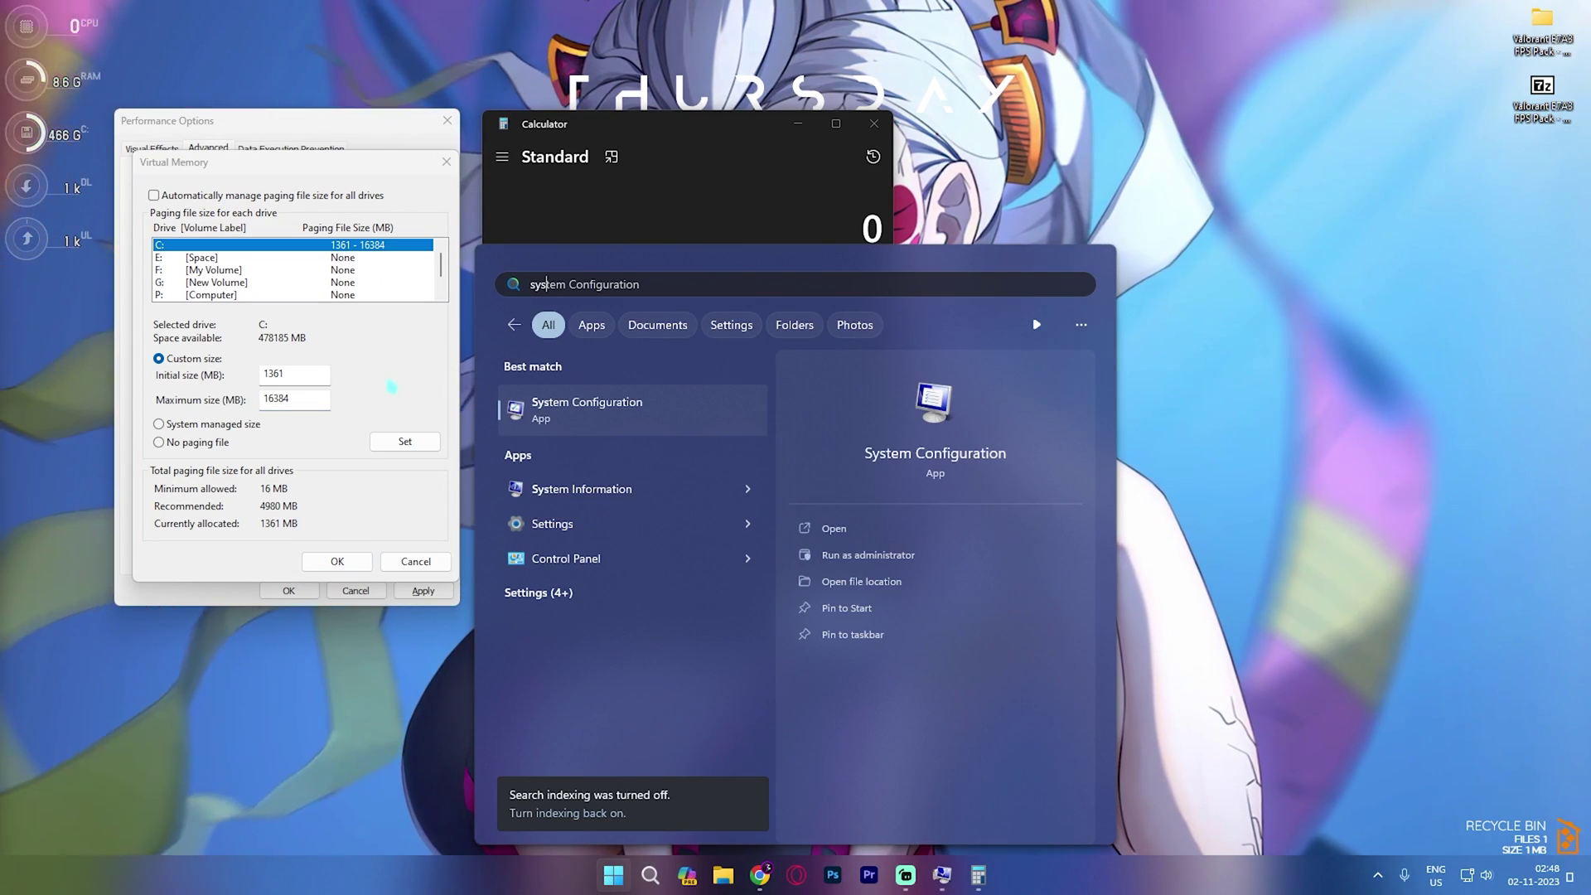
key(Down)
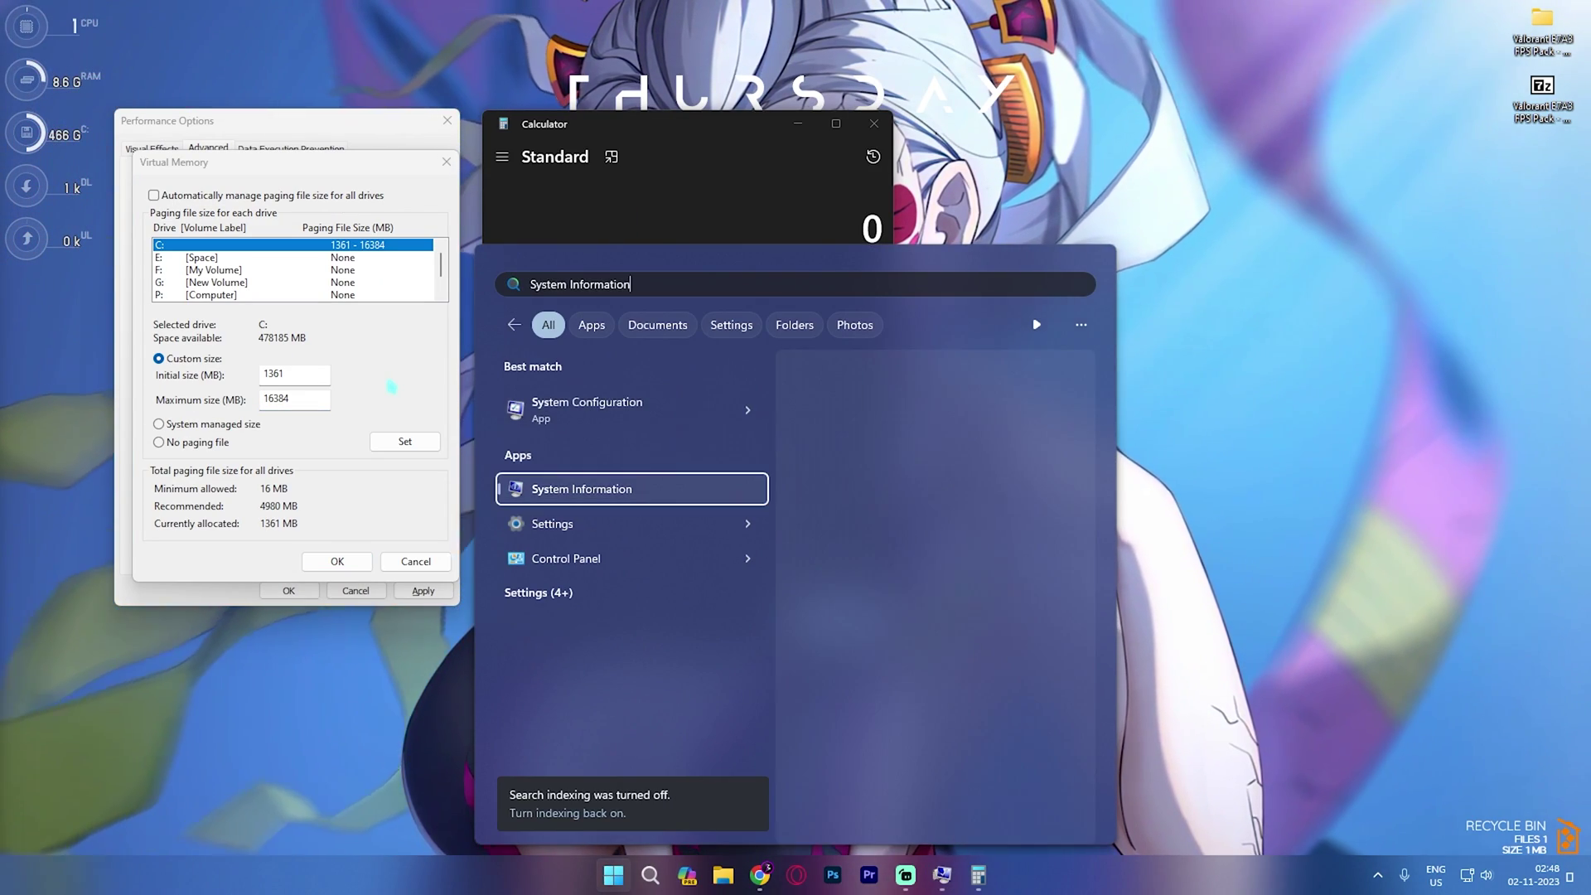
key(Return)
click(598, 588)
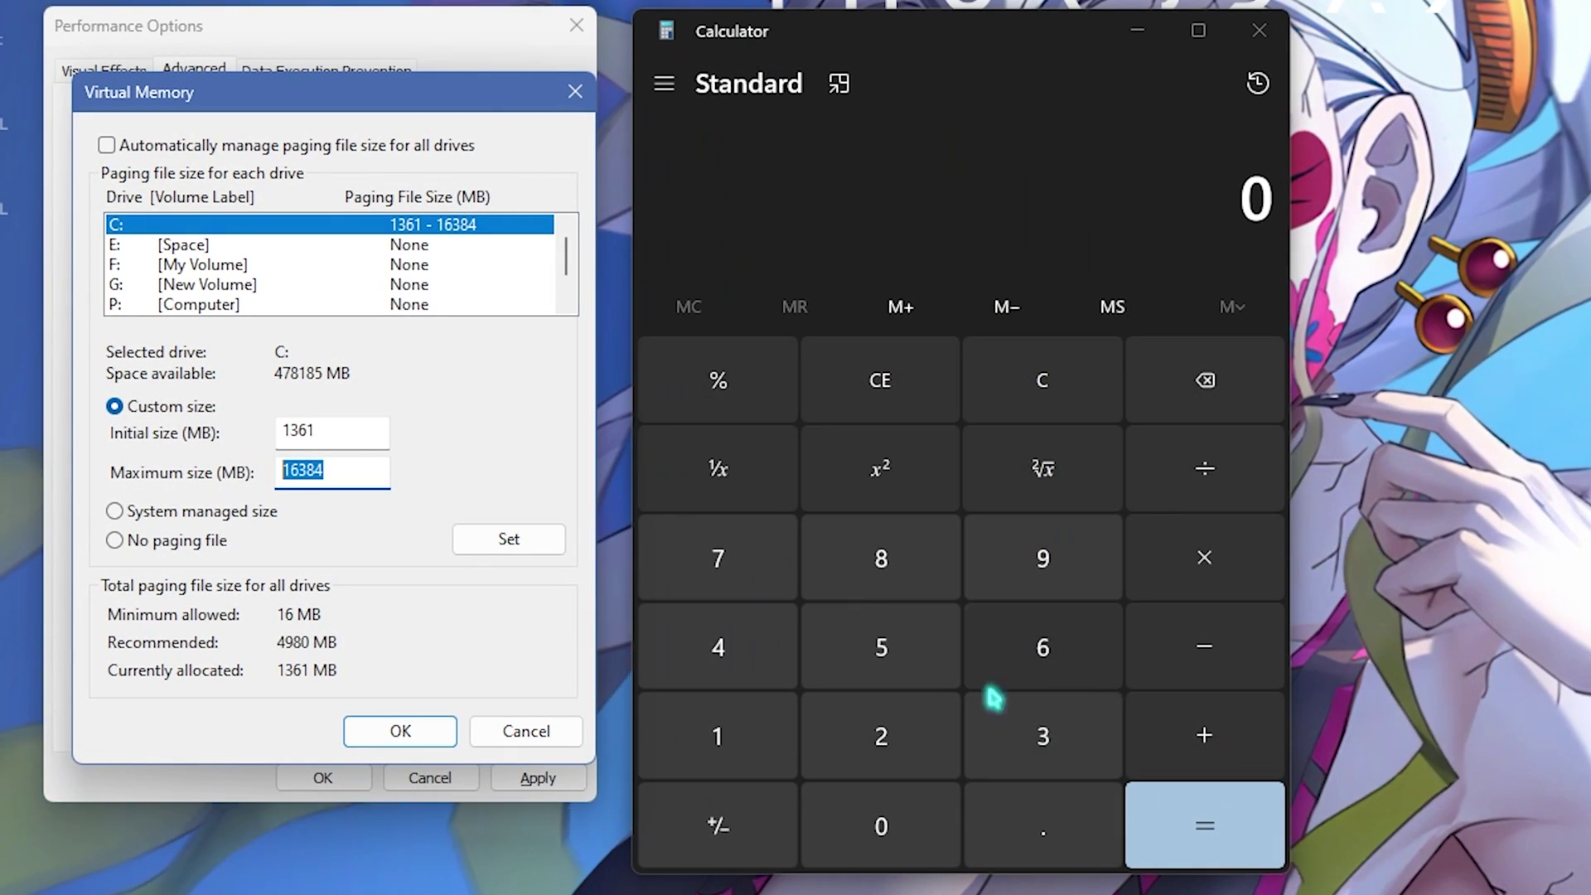
- Compute 32 × 1024 = 32,768 in Calculator
click(990, 750)
click(924, 735)
click(1211, 558)
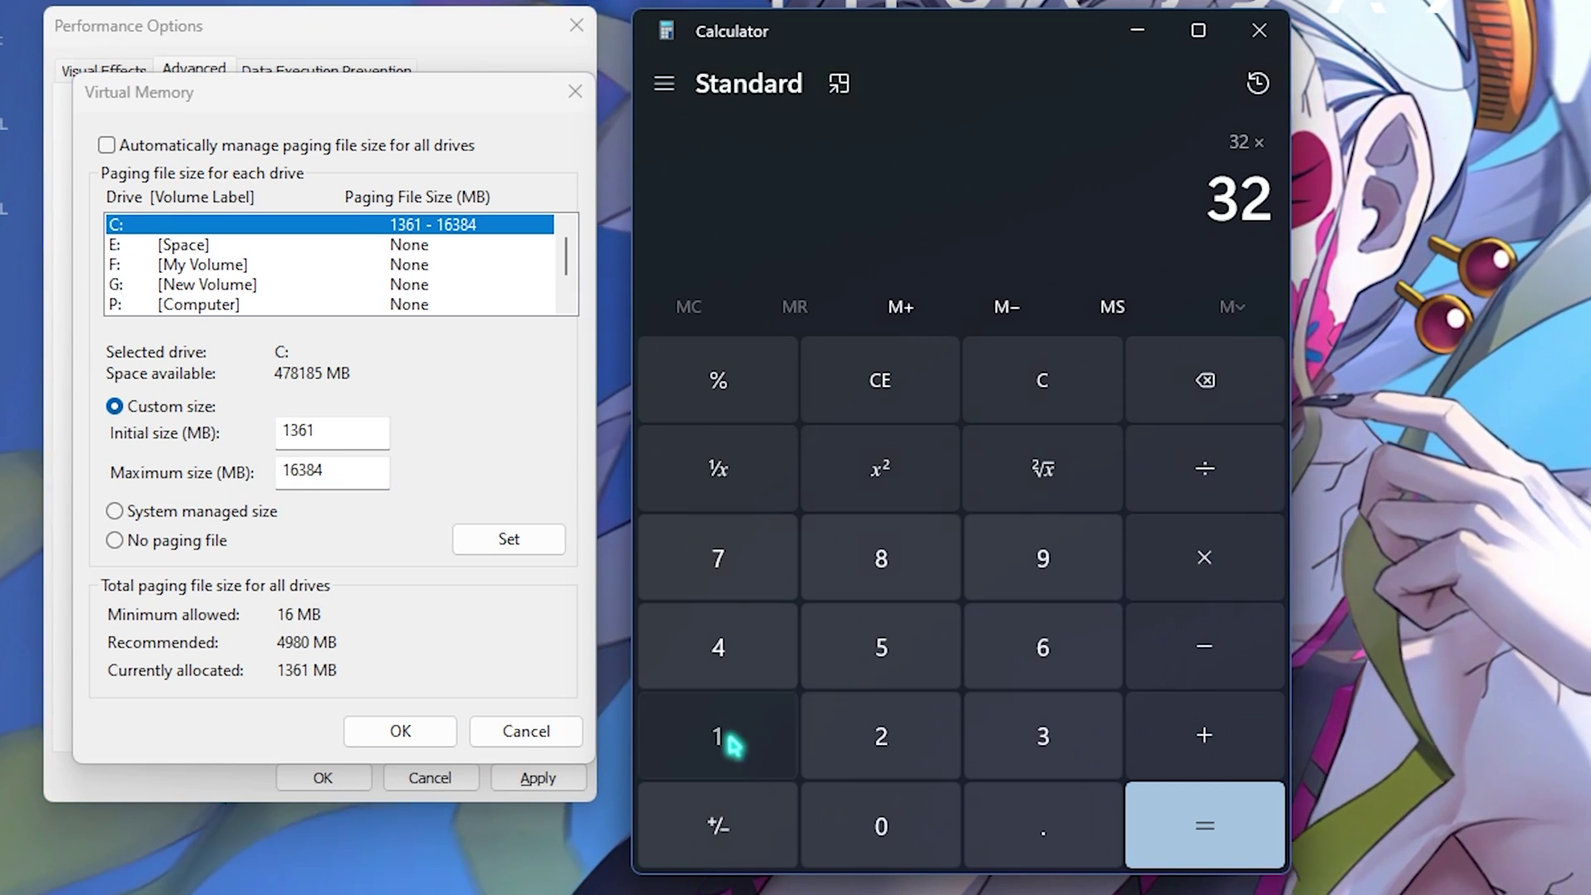
click(721, 735)
click(821, 823)
click(866, 742)
click(742, 630)
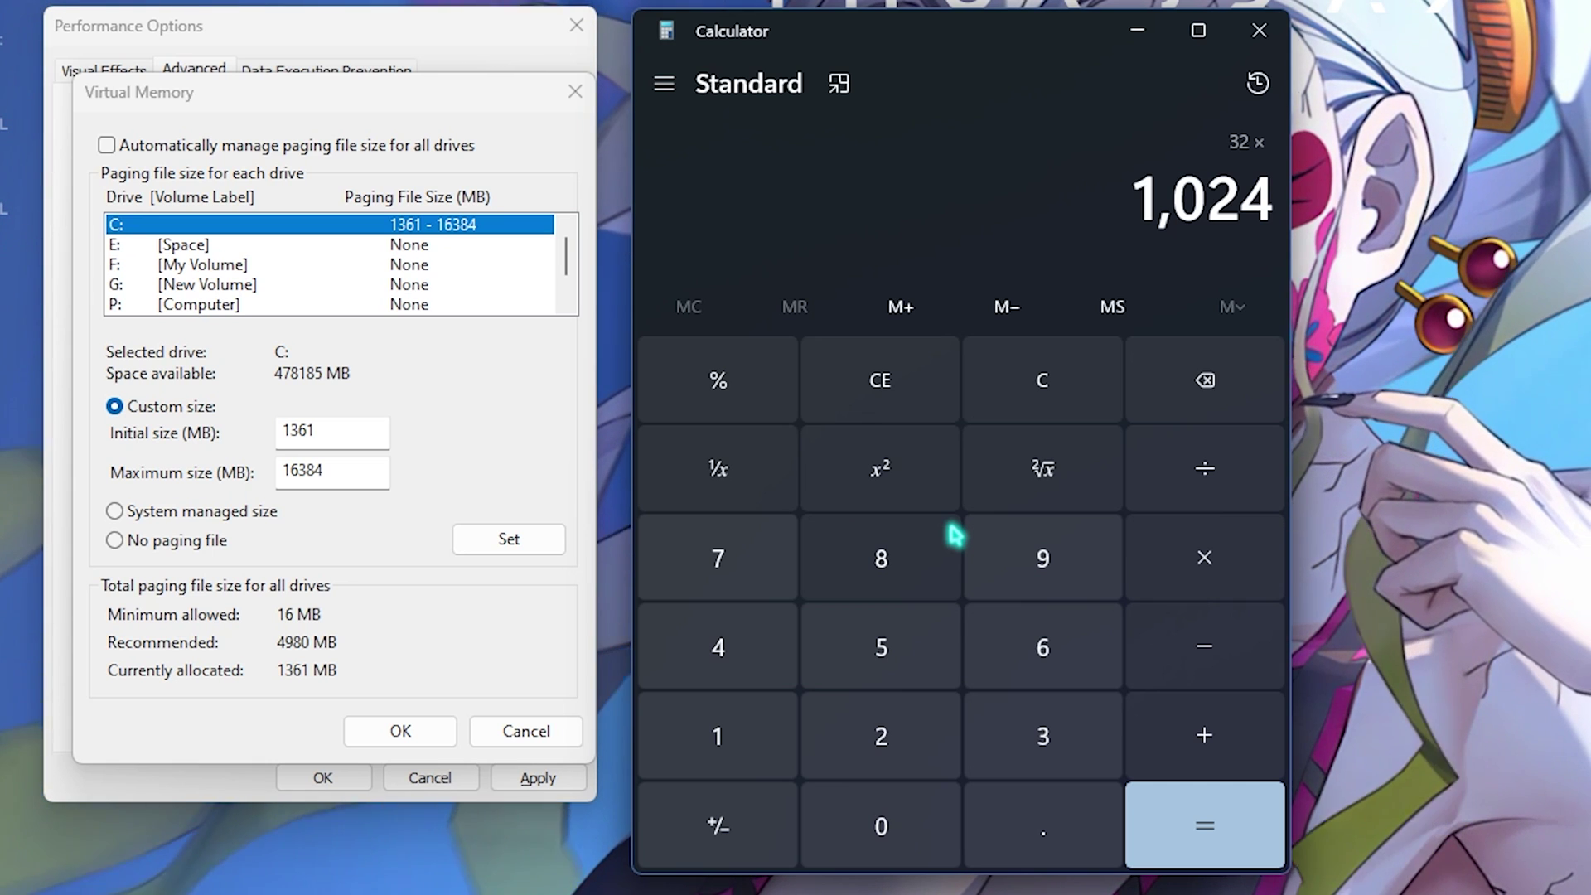
click(1146, 823)
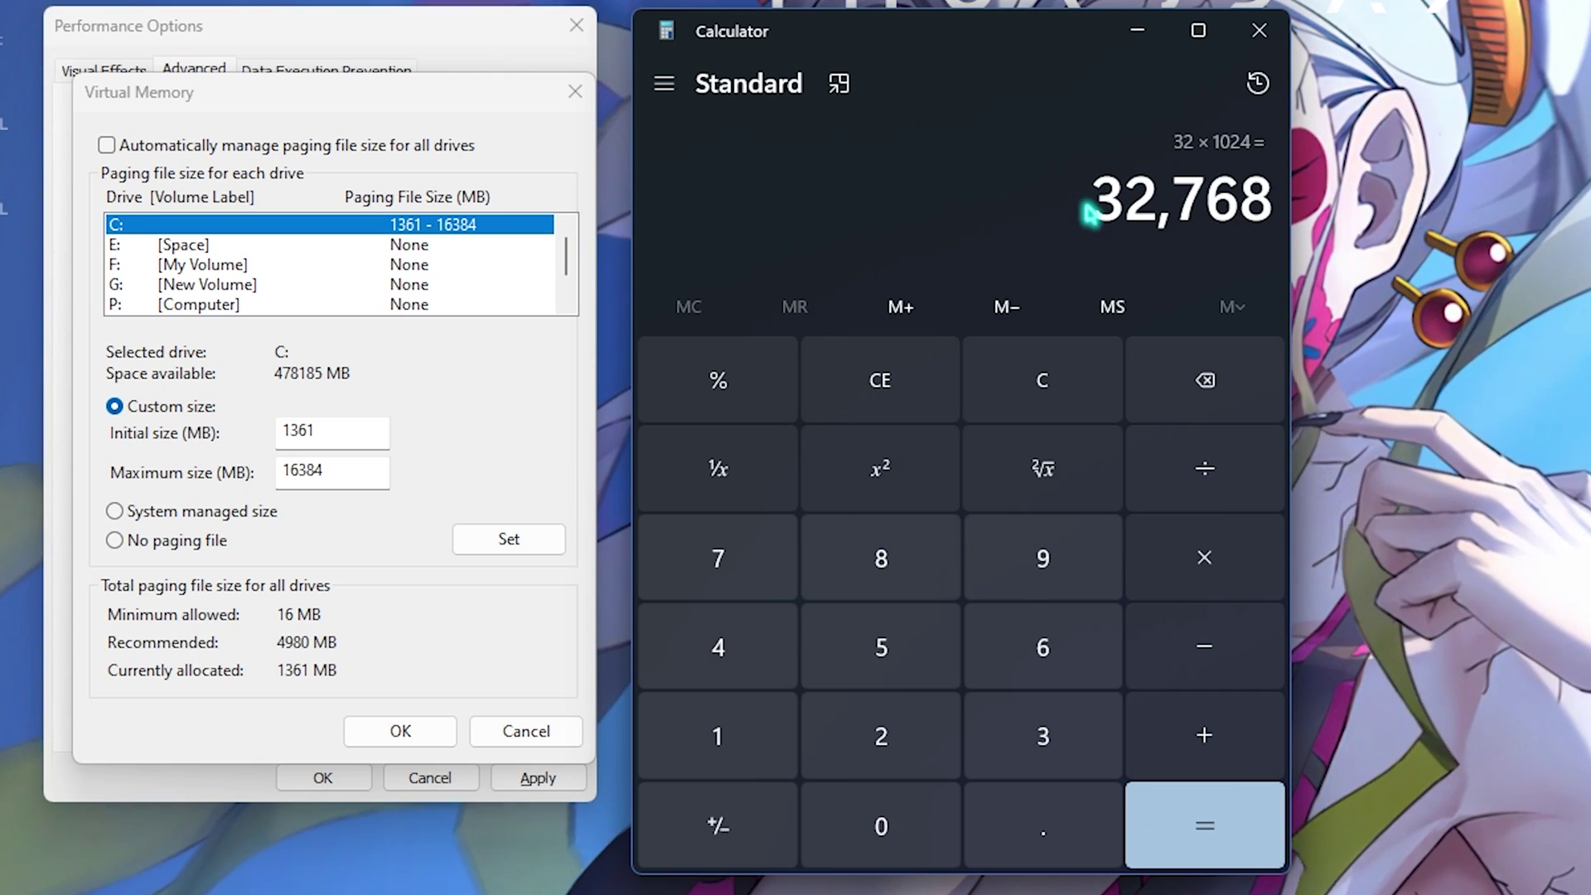
- Halve it to 16,384 and confirm 16384 MB as drive C:'s Maximum paging size
click(1205, 468)
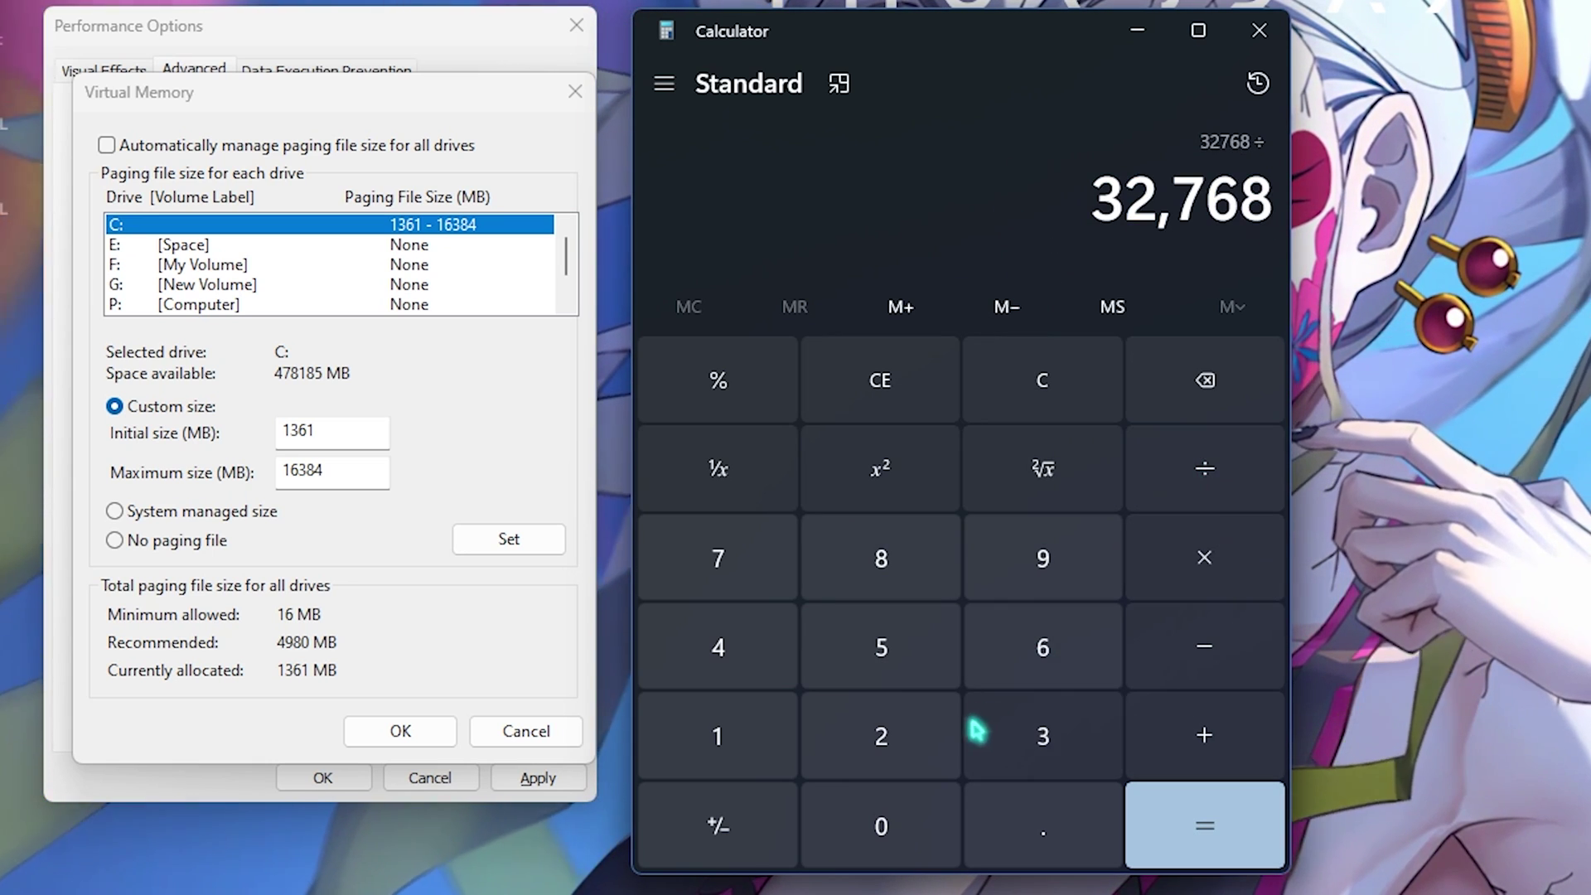
click(953, 733)
click(1155, 817)
double_click(1175, 199)
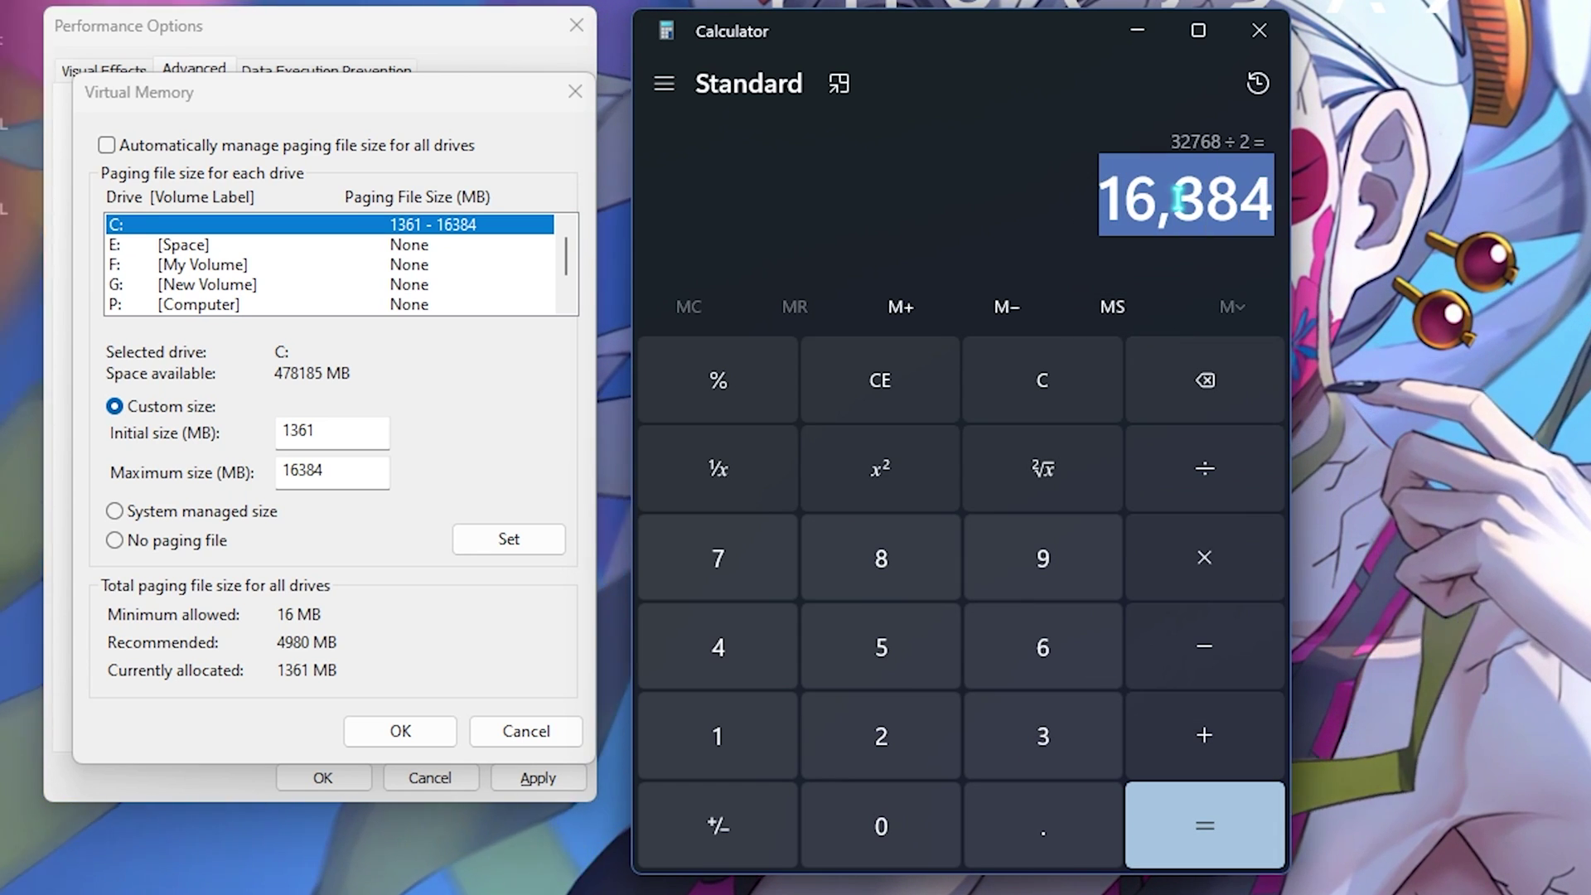
drag(352, 466, 140, 495)
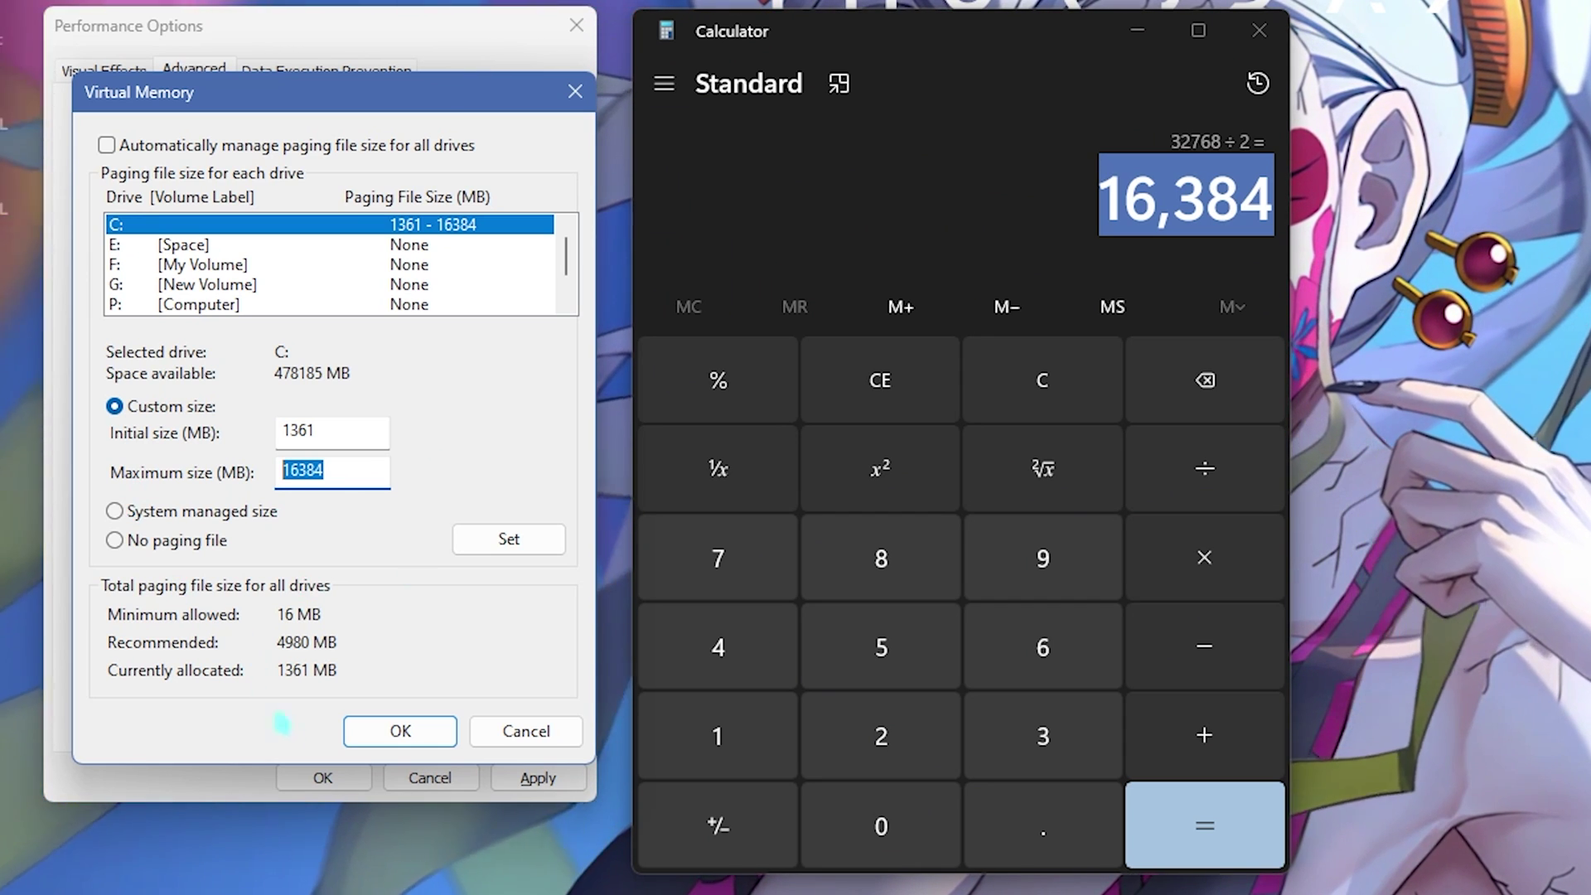
click(373, 742)
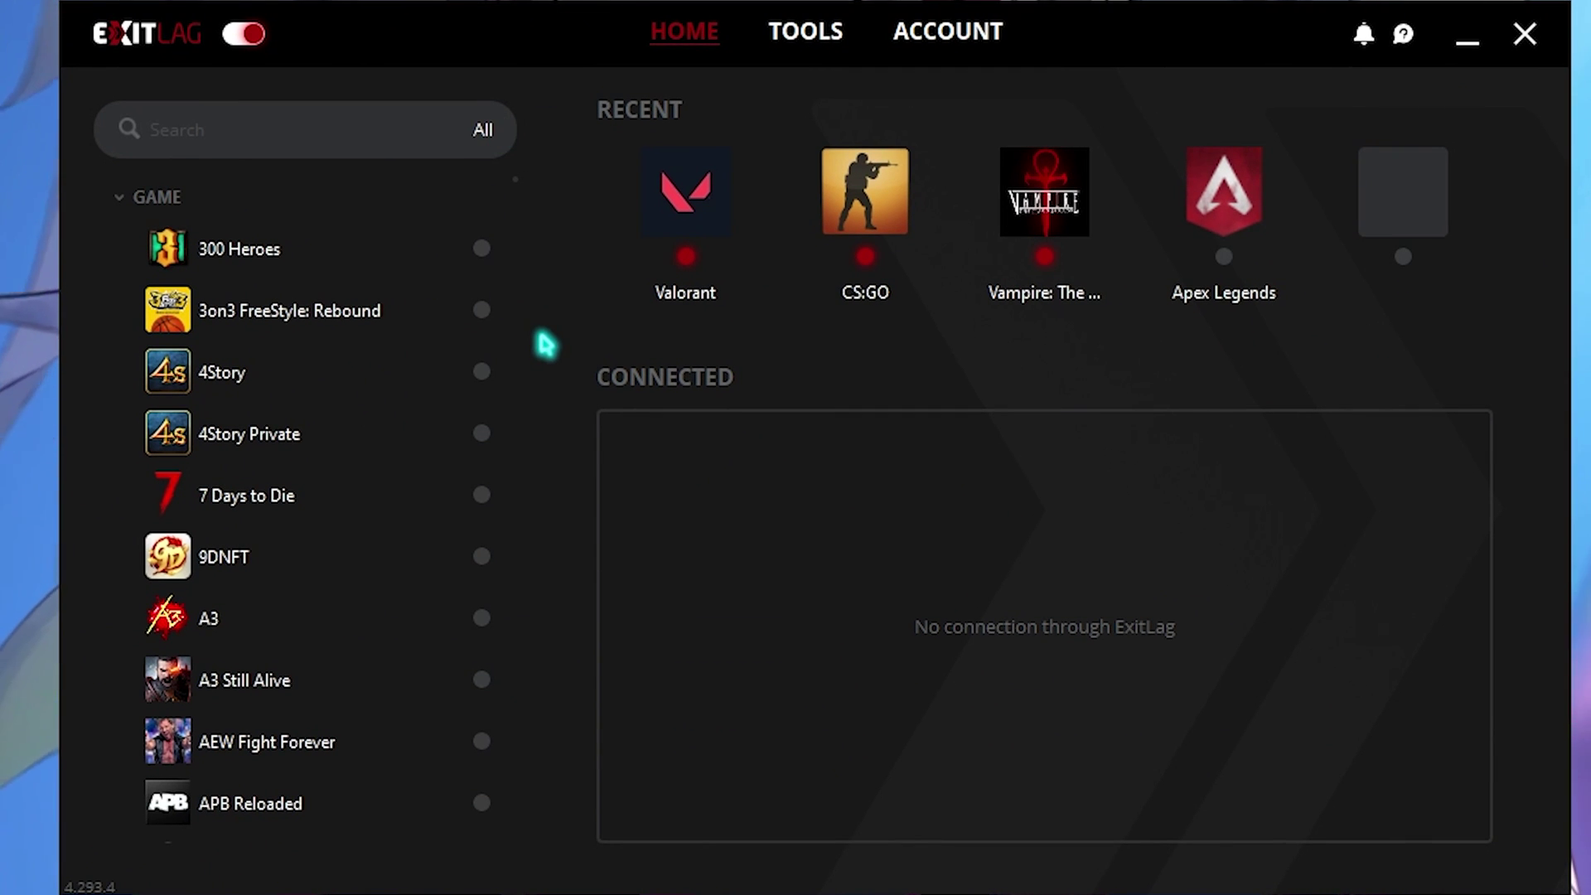
- Filter ExitLag's game list with the search 'Valor'
click(206, 125)
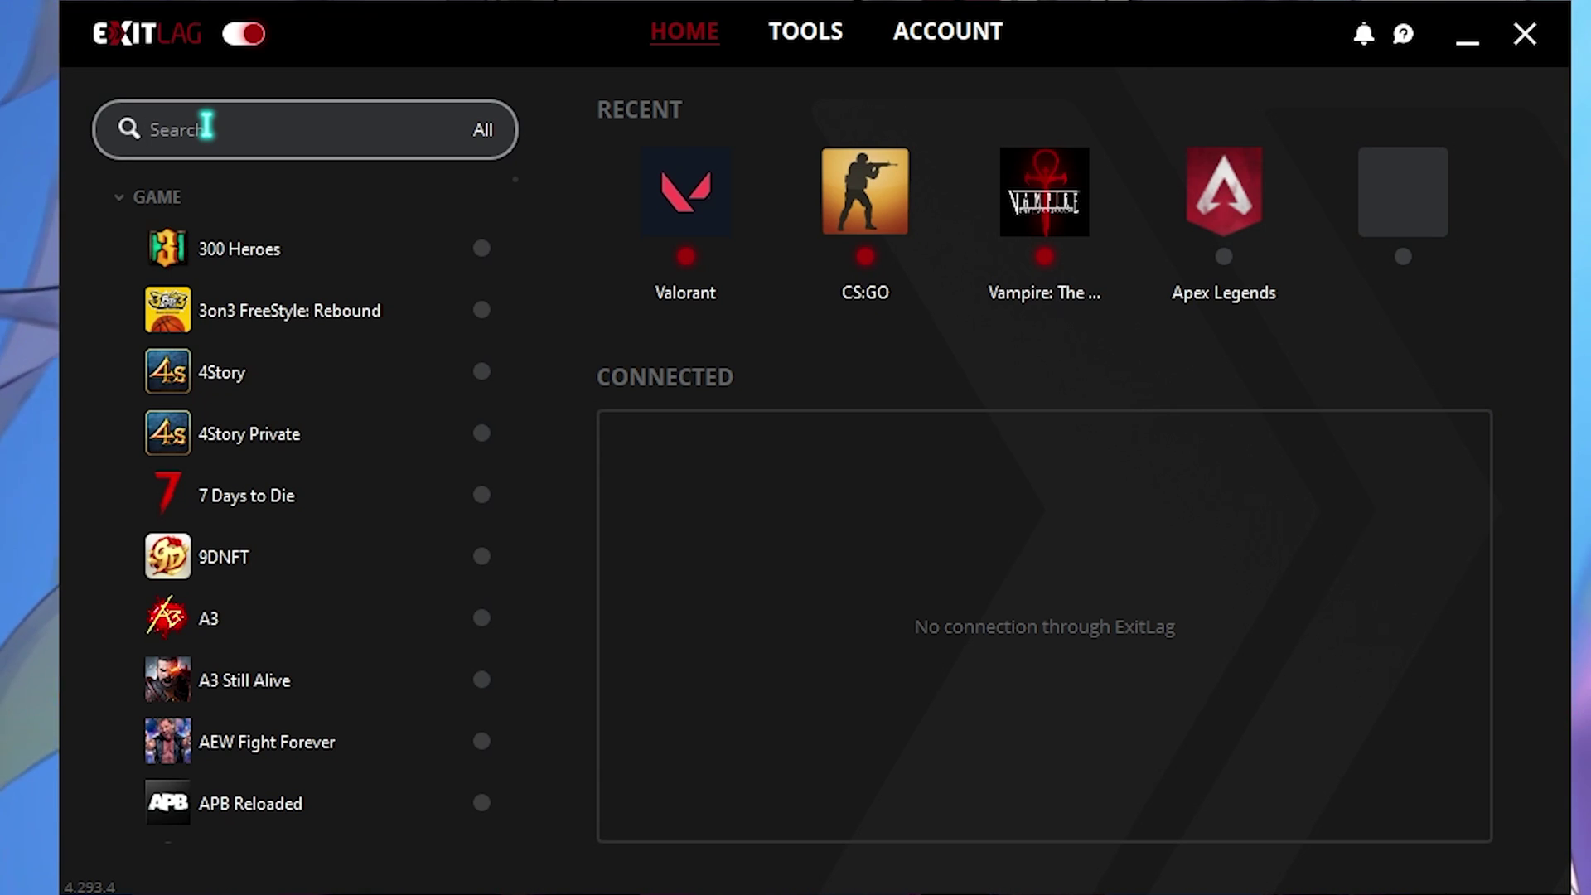
text(Valor)
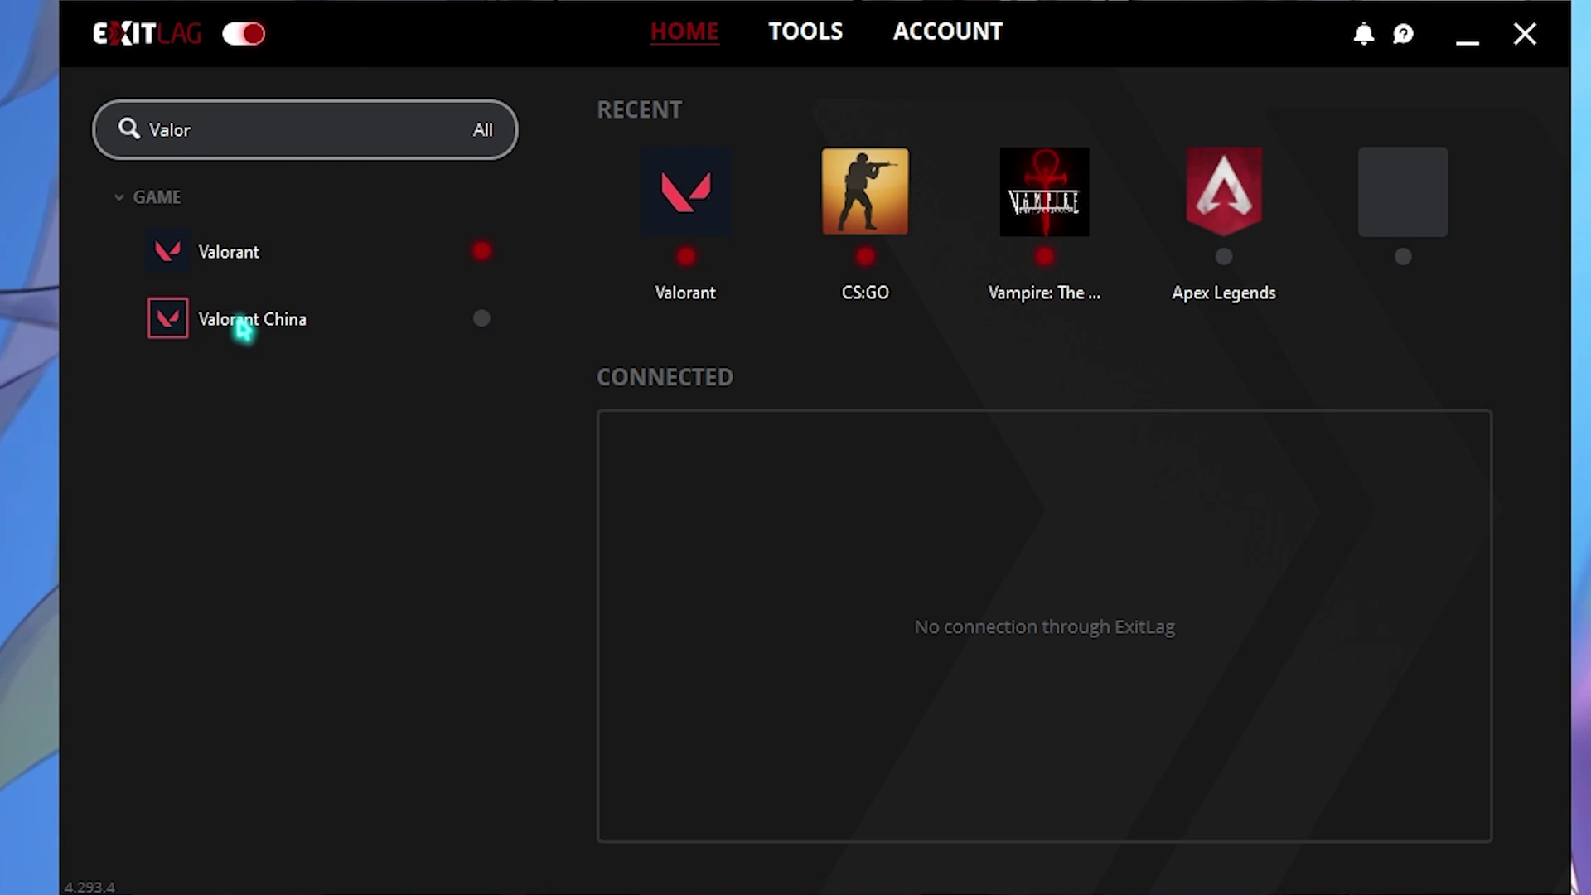
- Select Valorant, keep IN Mumbai01 as game region, and apply the routes
click(249, 261)
click(727, 237)
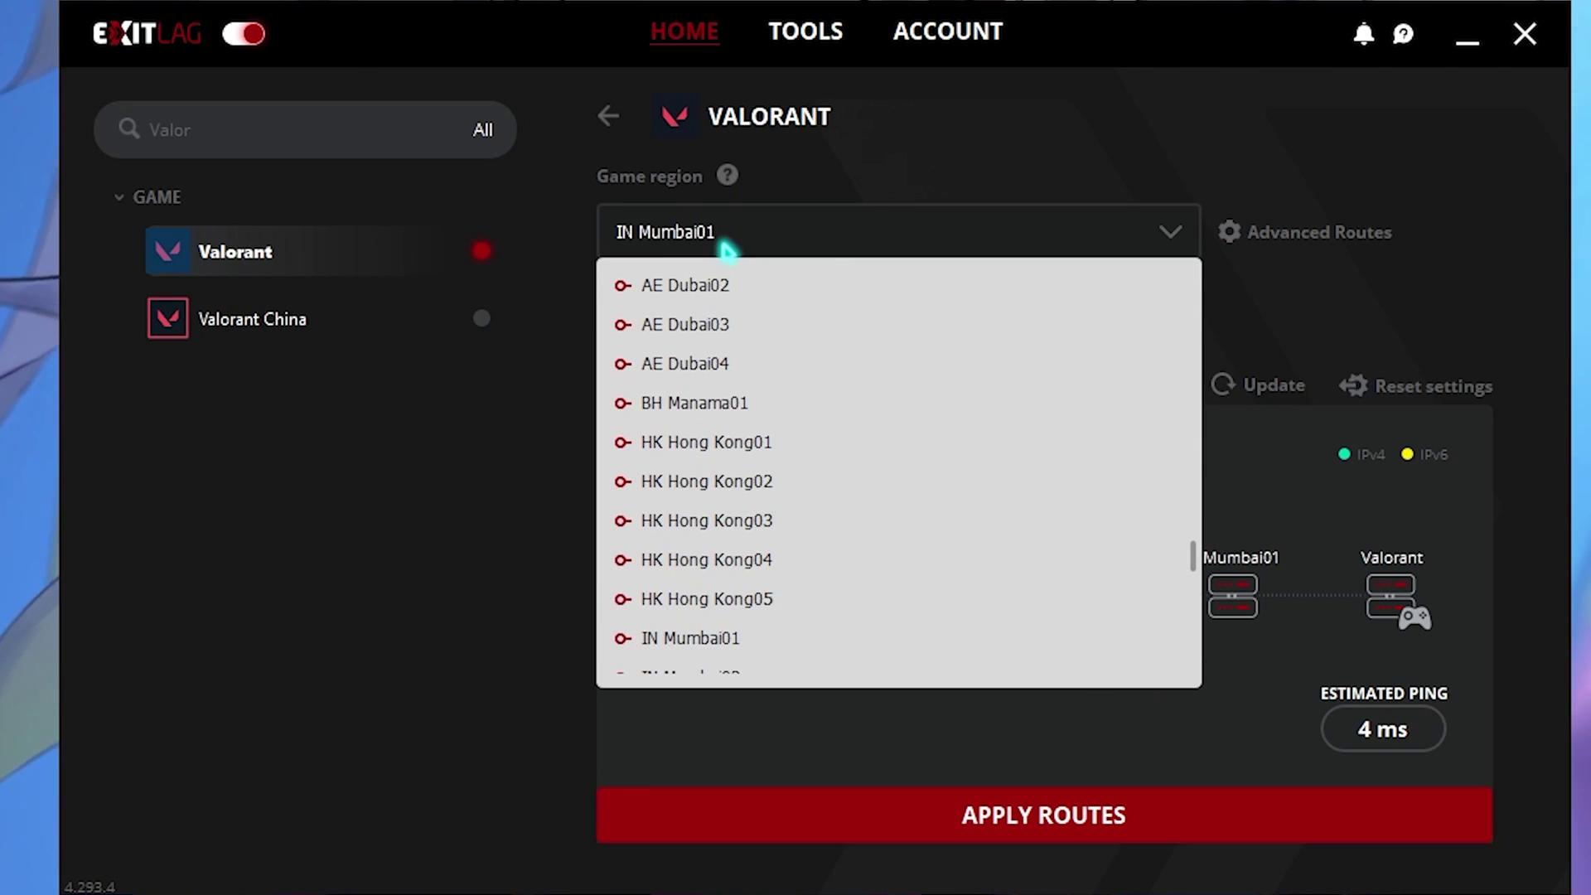
click(727, 240)
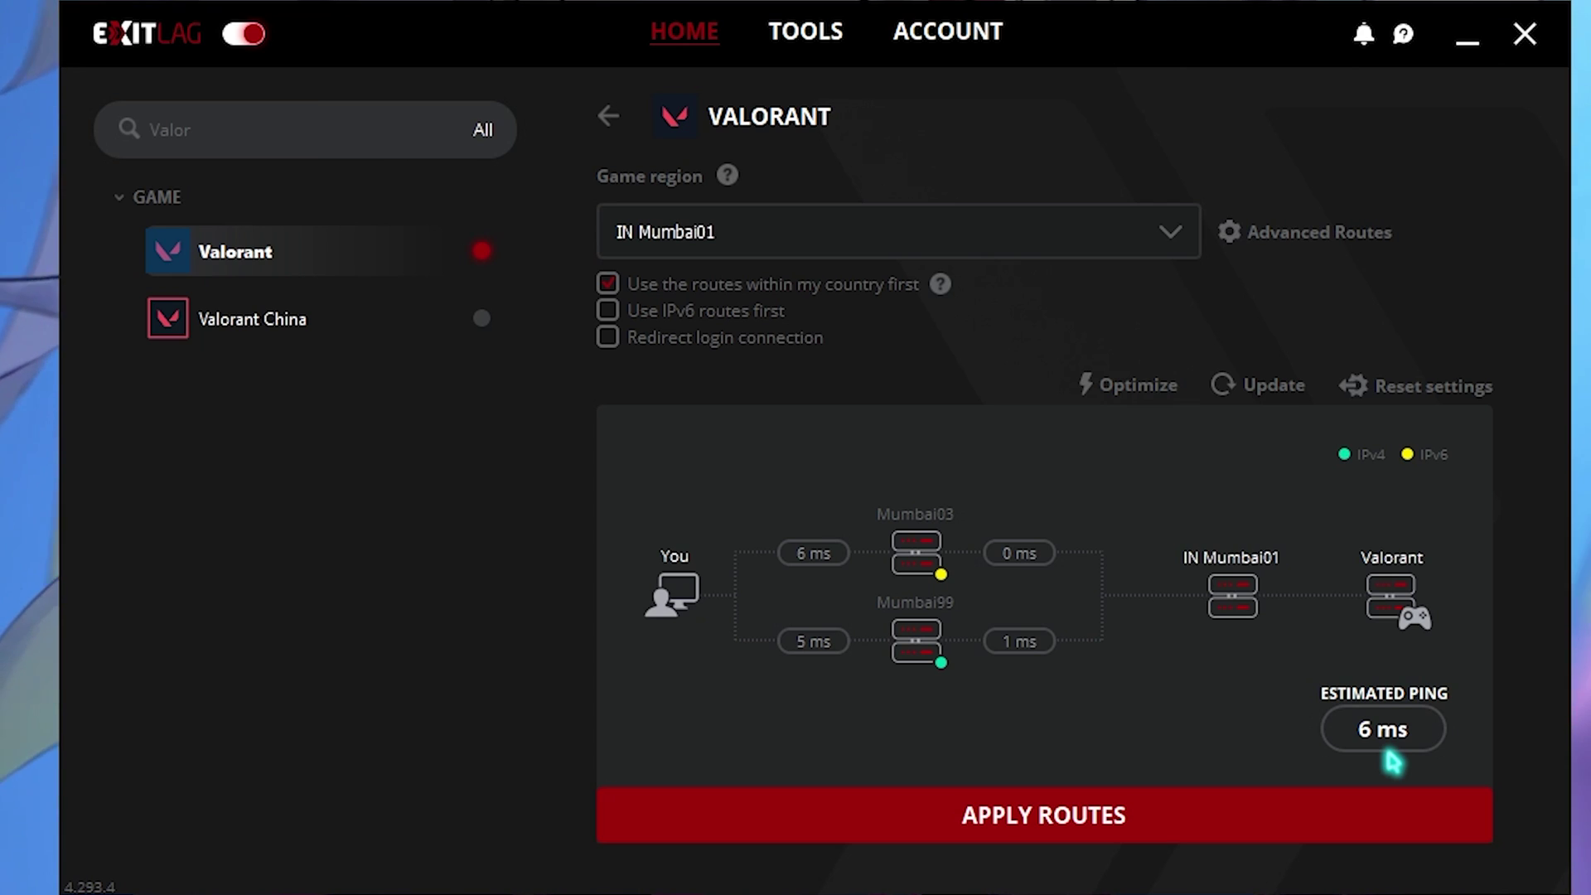
click(1102, 816)
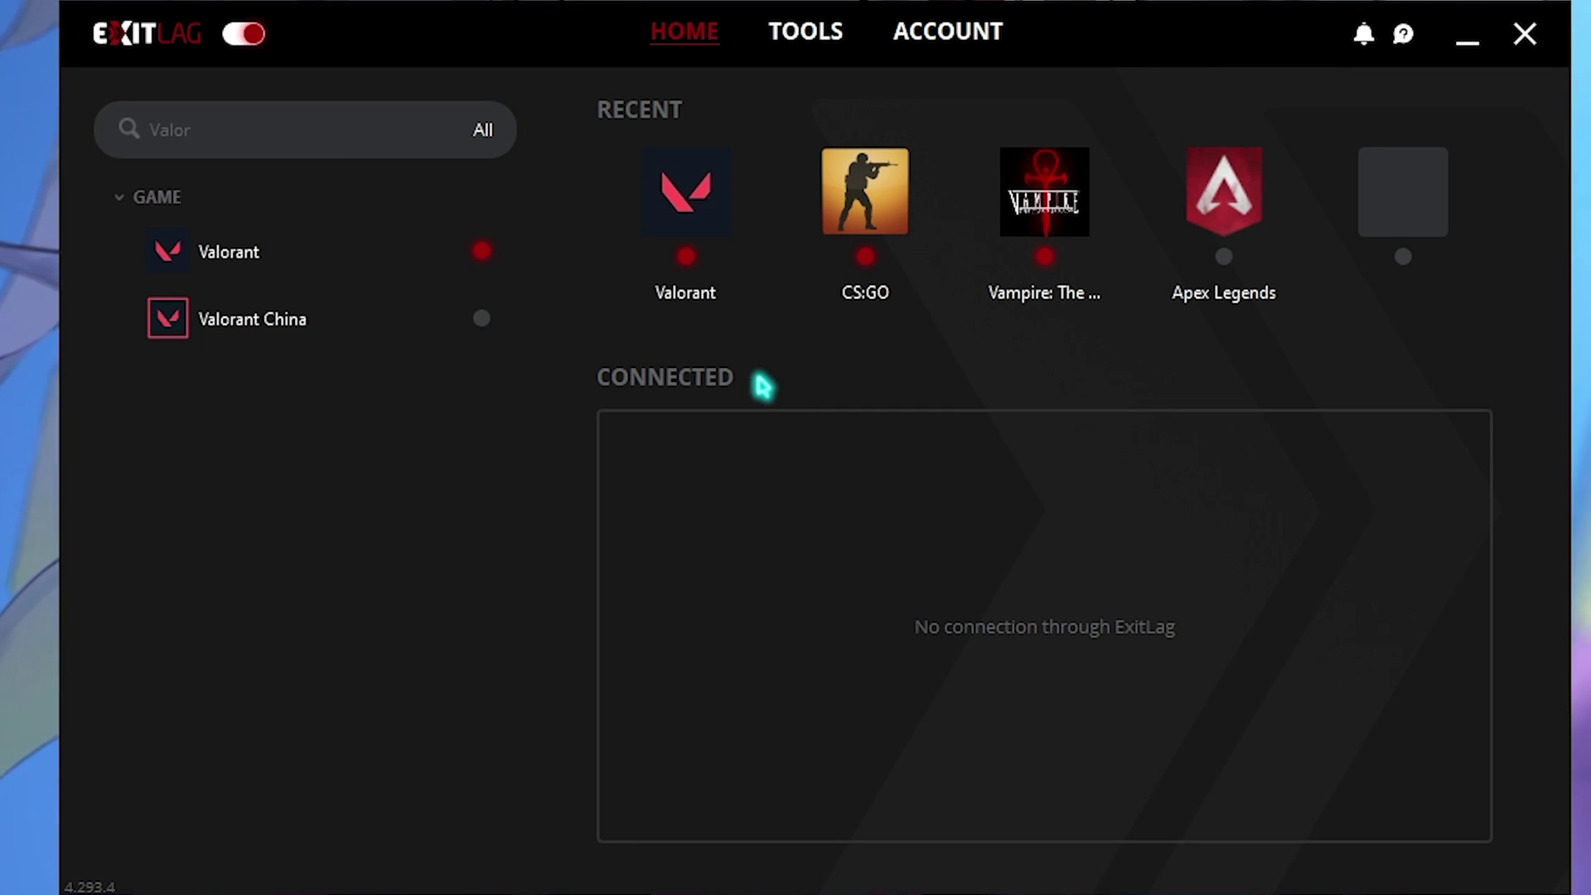
- Review the FPS BOOST toggles under ExitLag's Tools, then return to GENERAL settings
click(807, 43)
click(145, 166)
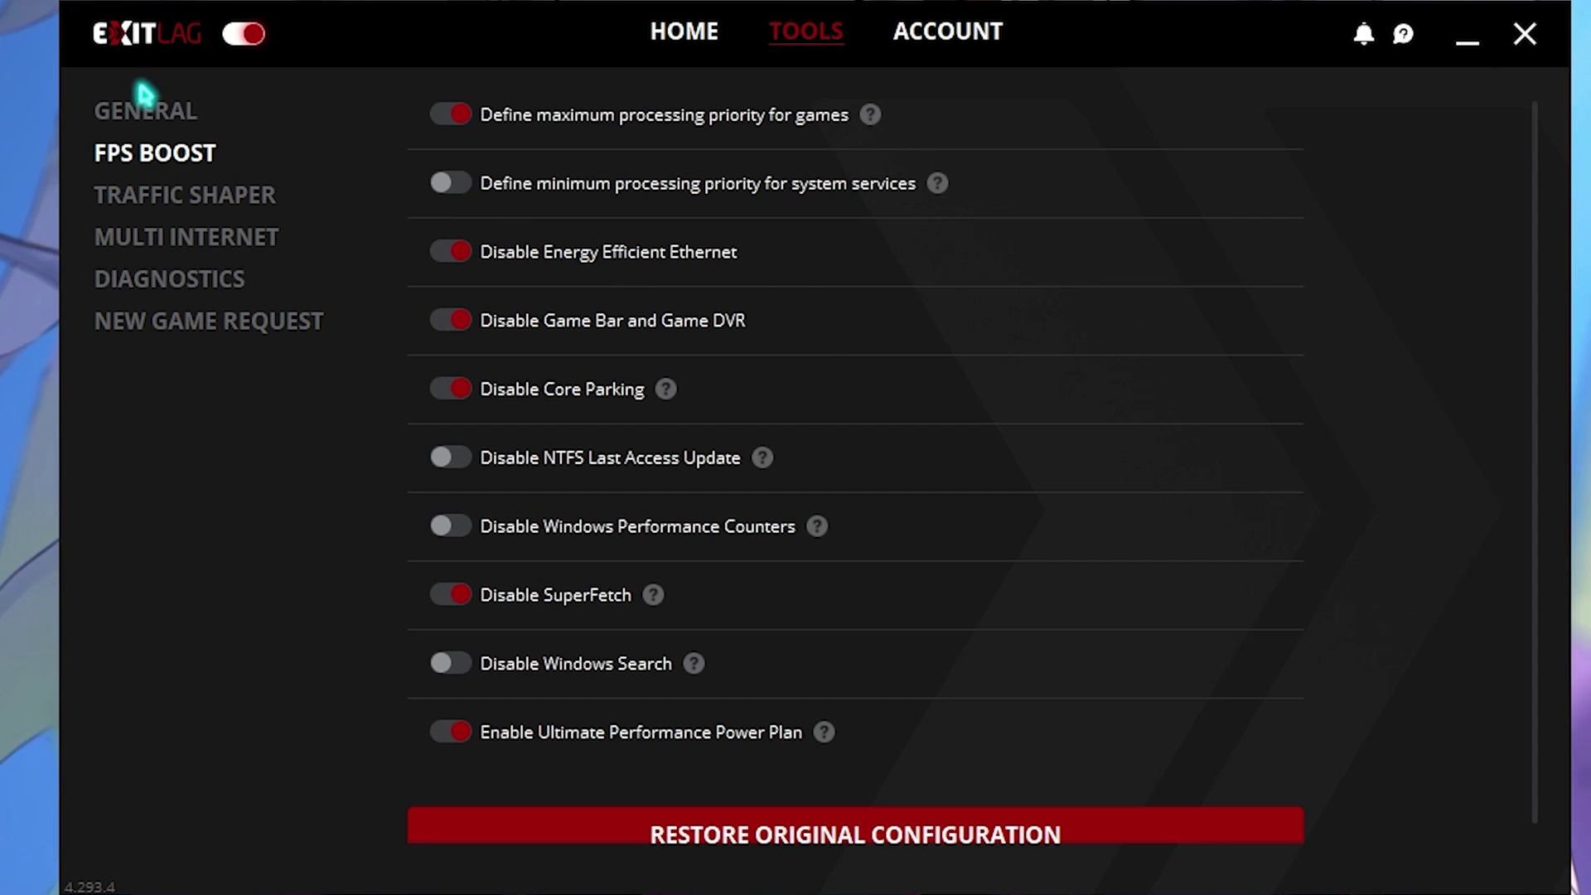
click(145, 106)
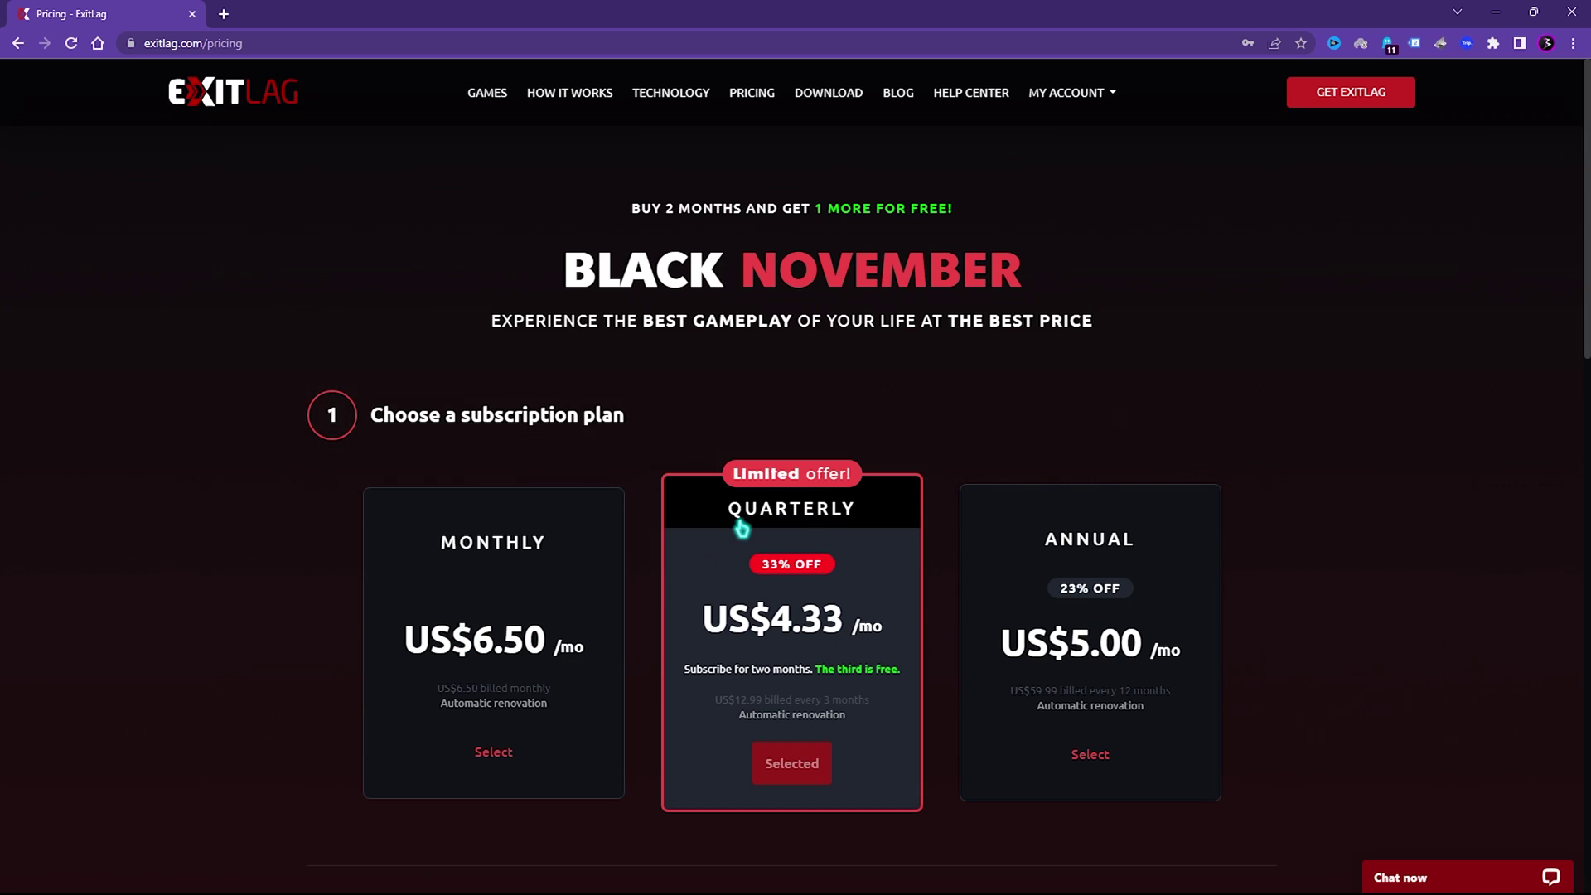
- Pick the Monthly subscription plan on the ExitLag pricing page
drag(574, 277, 1030, 276)
click(654, 524)
click(530, 577)
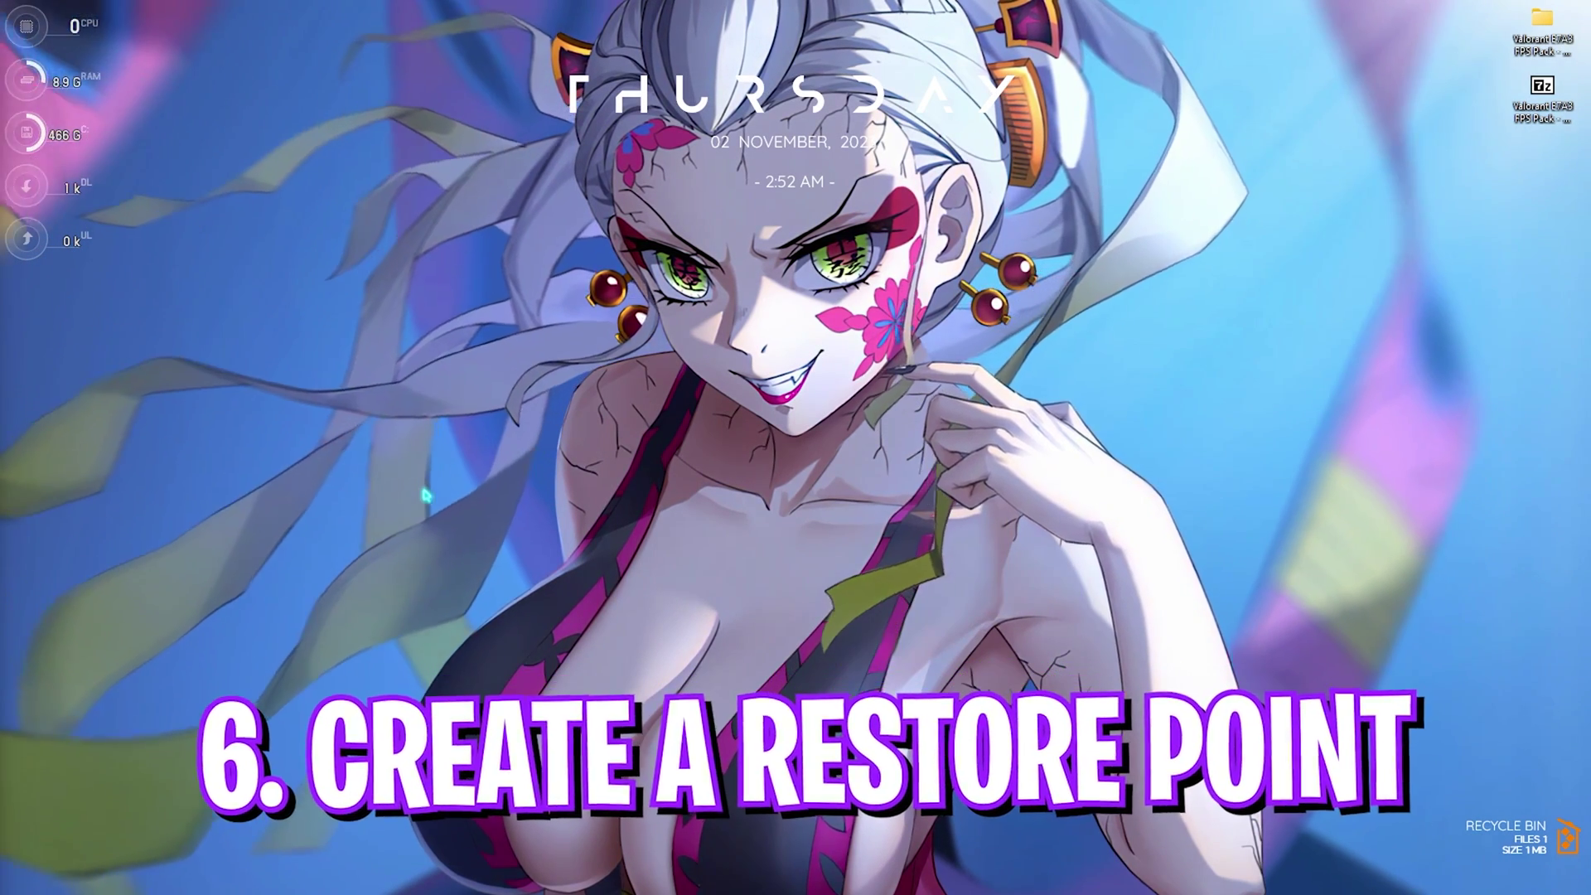
- Create a system restore point named 'Valorant' from System Protection
key(super)
text(create a restore point)
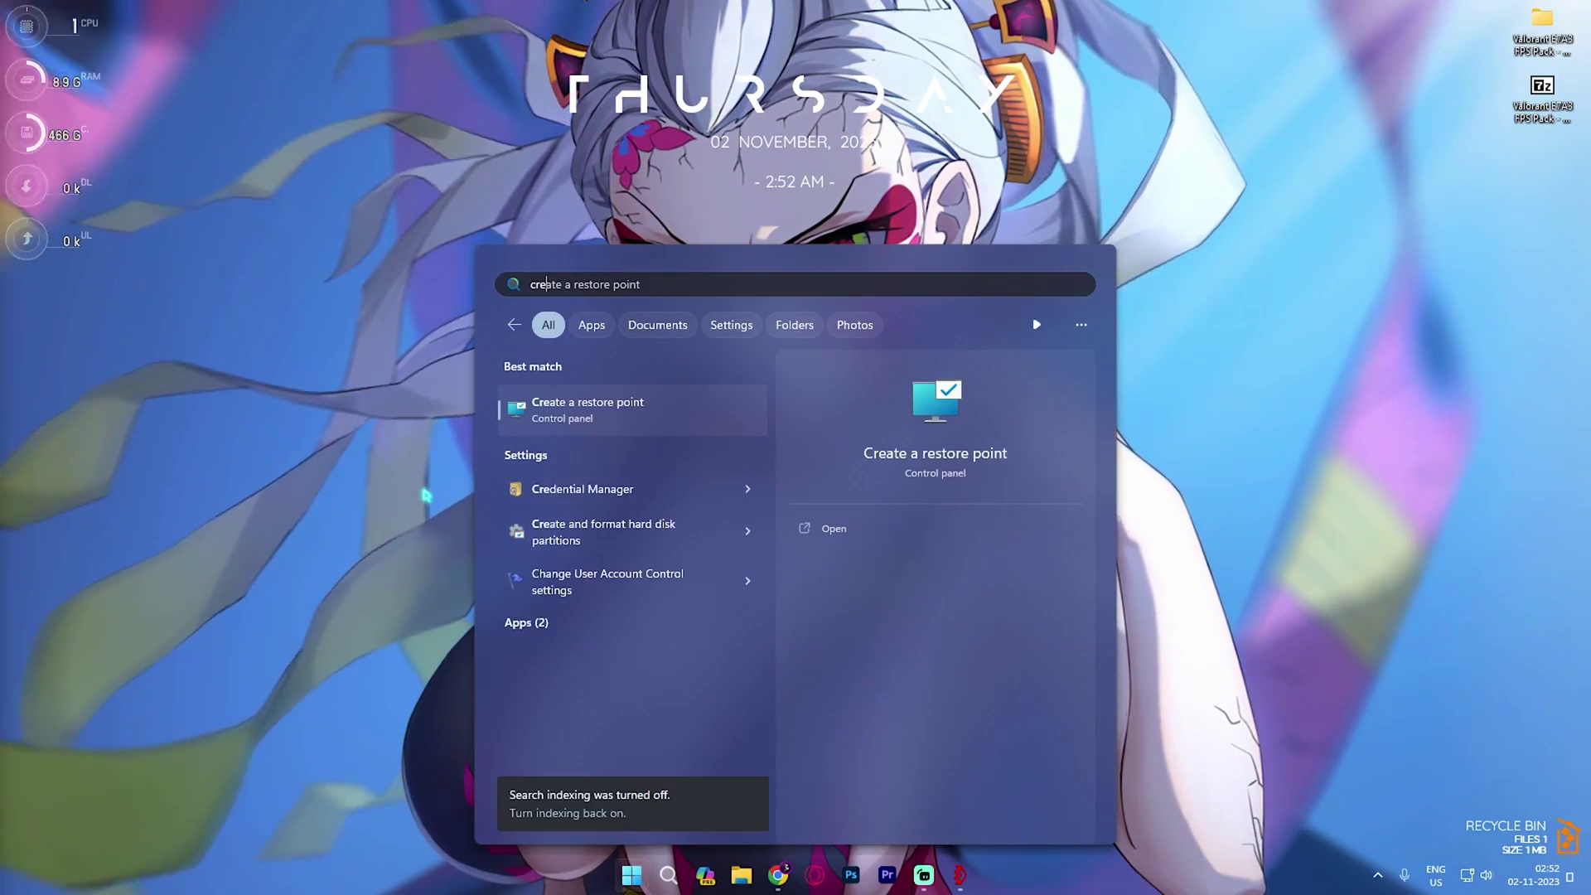
key(Return)
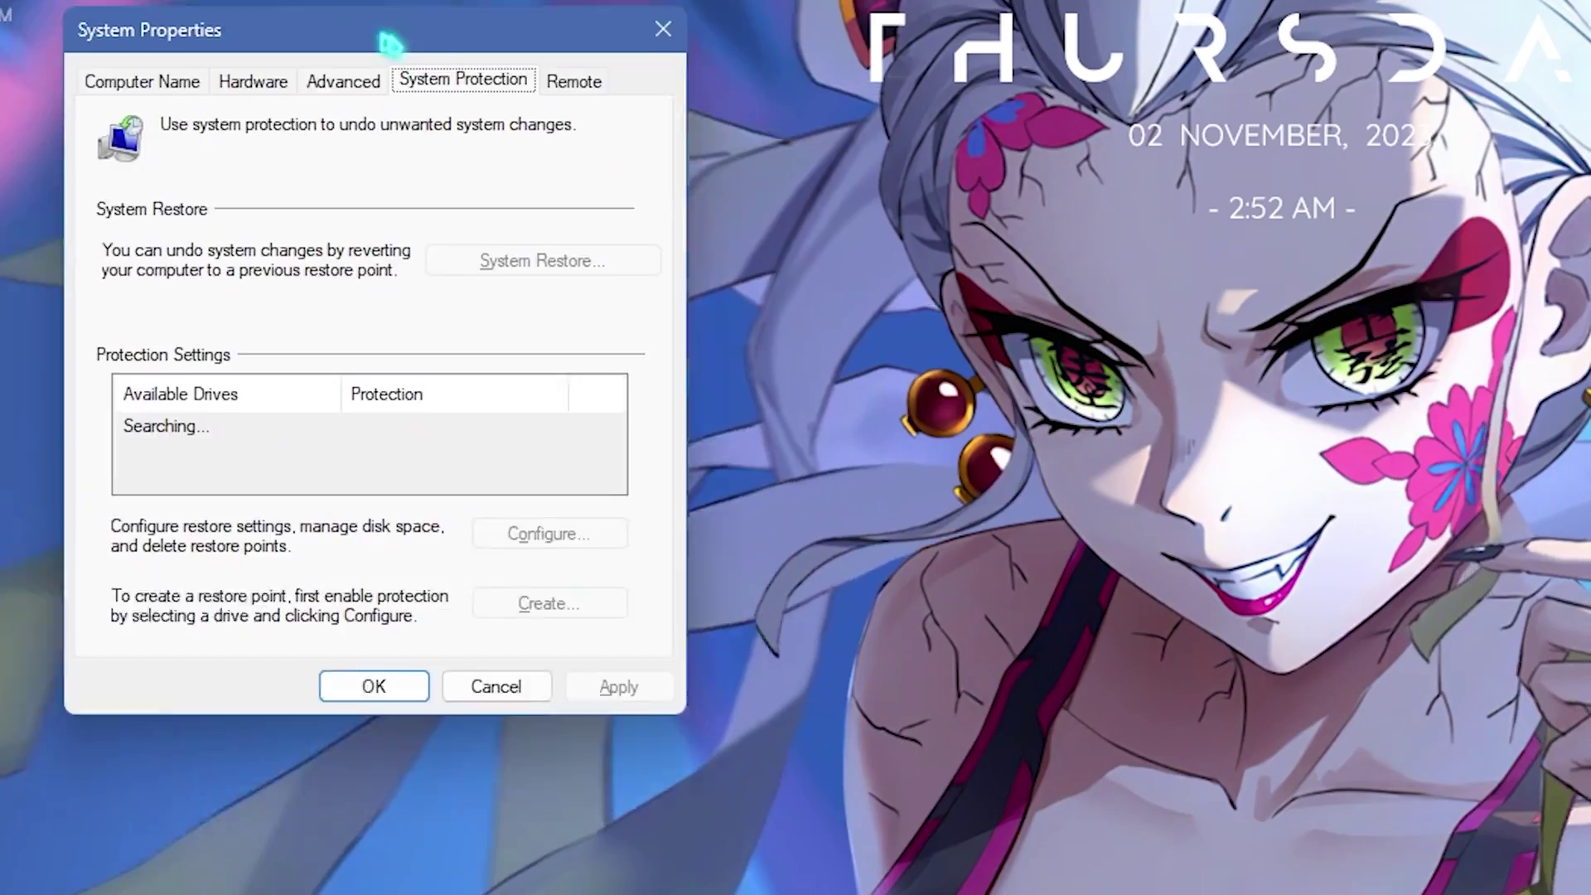
drag(390, 43, 524, 102)
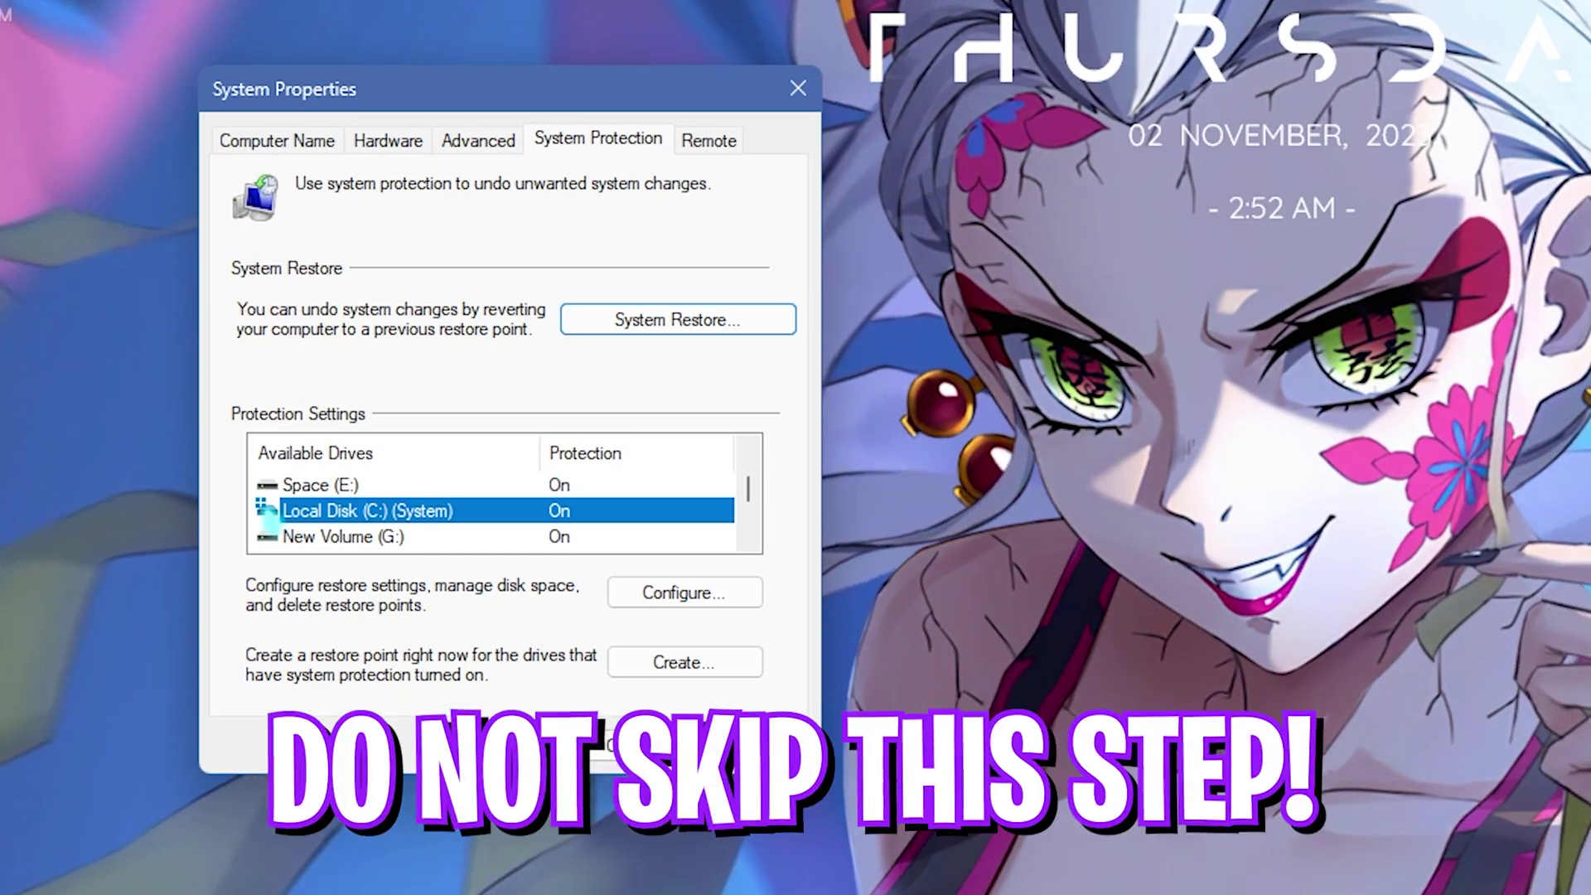
click(708, 670)
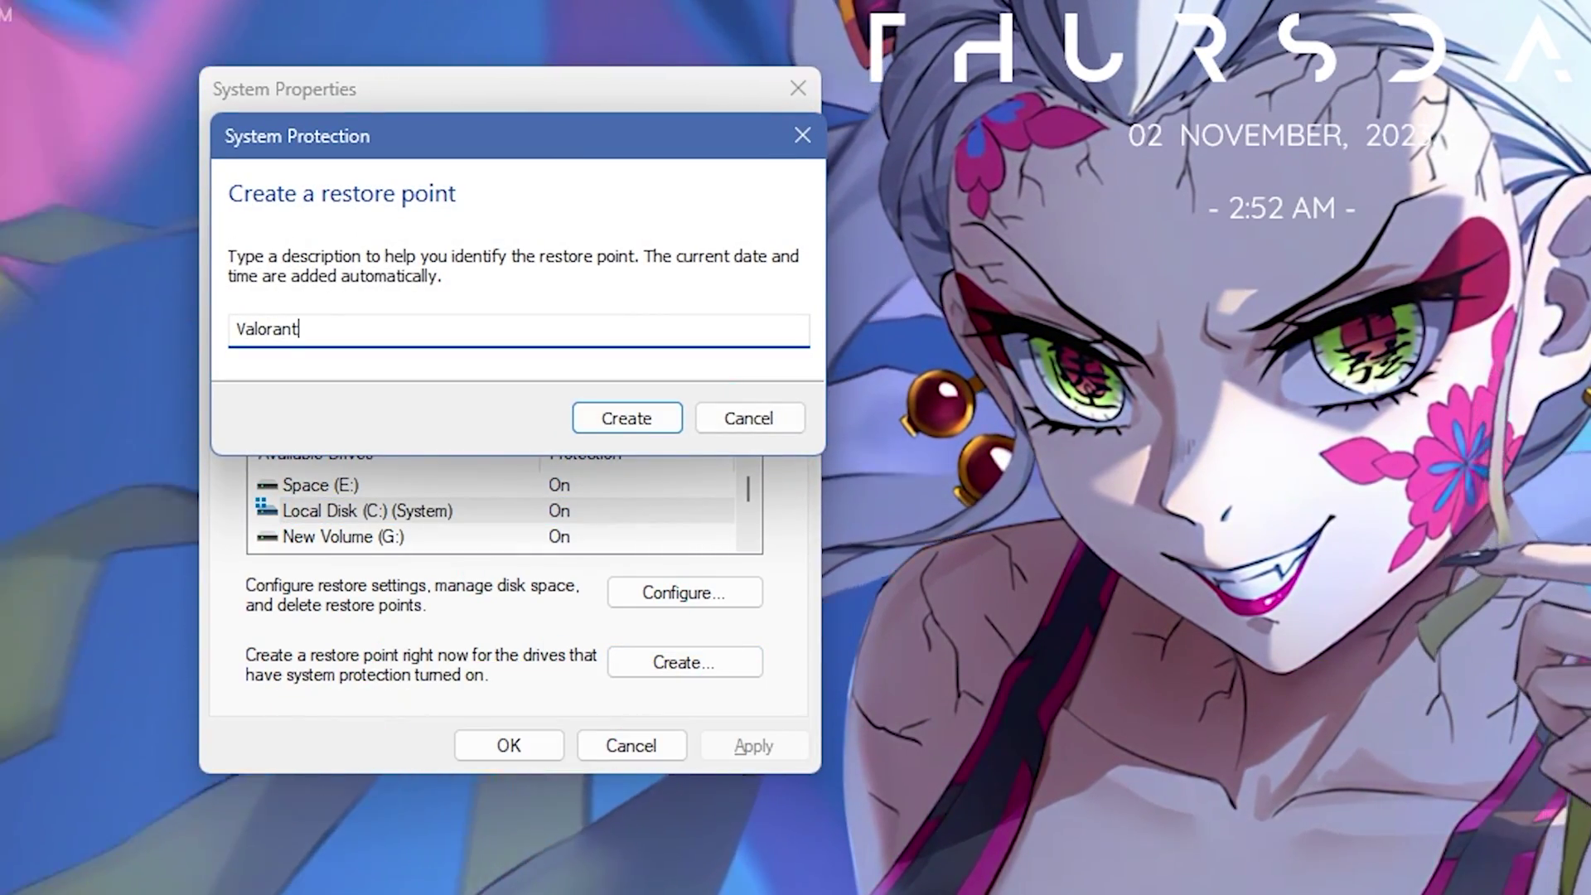
click(622, 424)
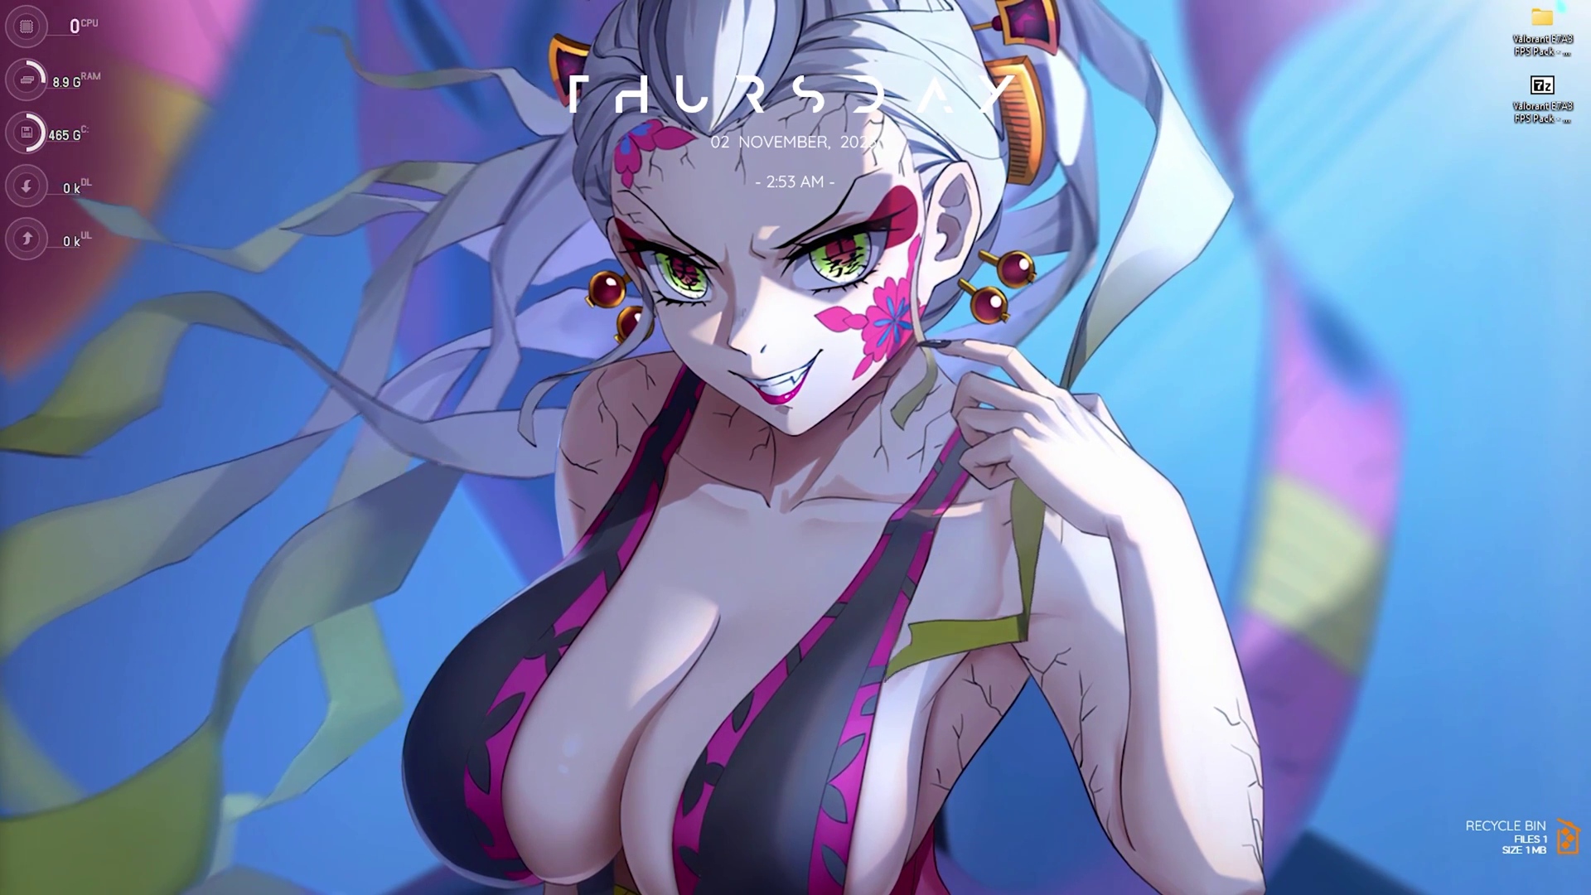
- Open the Valorant E7A3 FPS Pack - By BareFox folder and review its subfolders
double_click(1542, 29)
drag(224, 429, 268, 150)
click(245, 430)
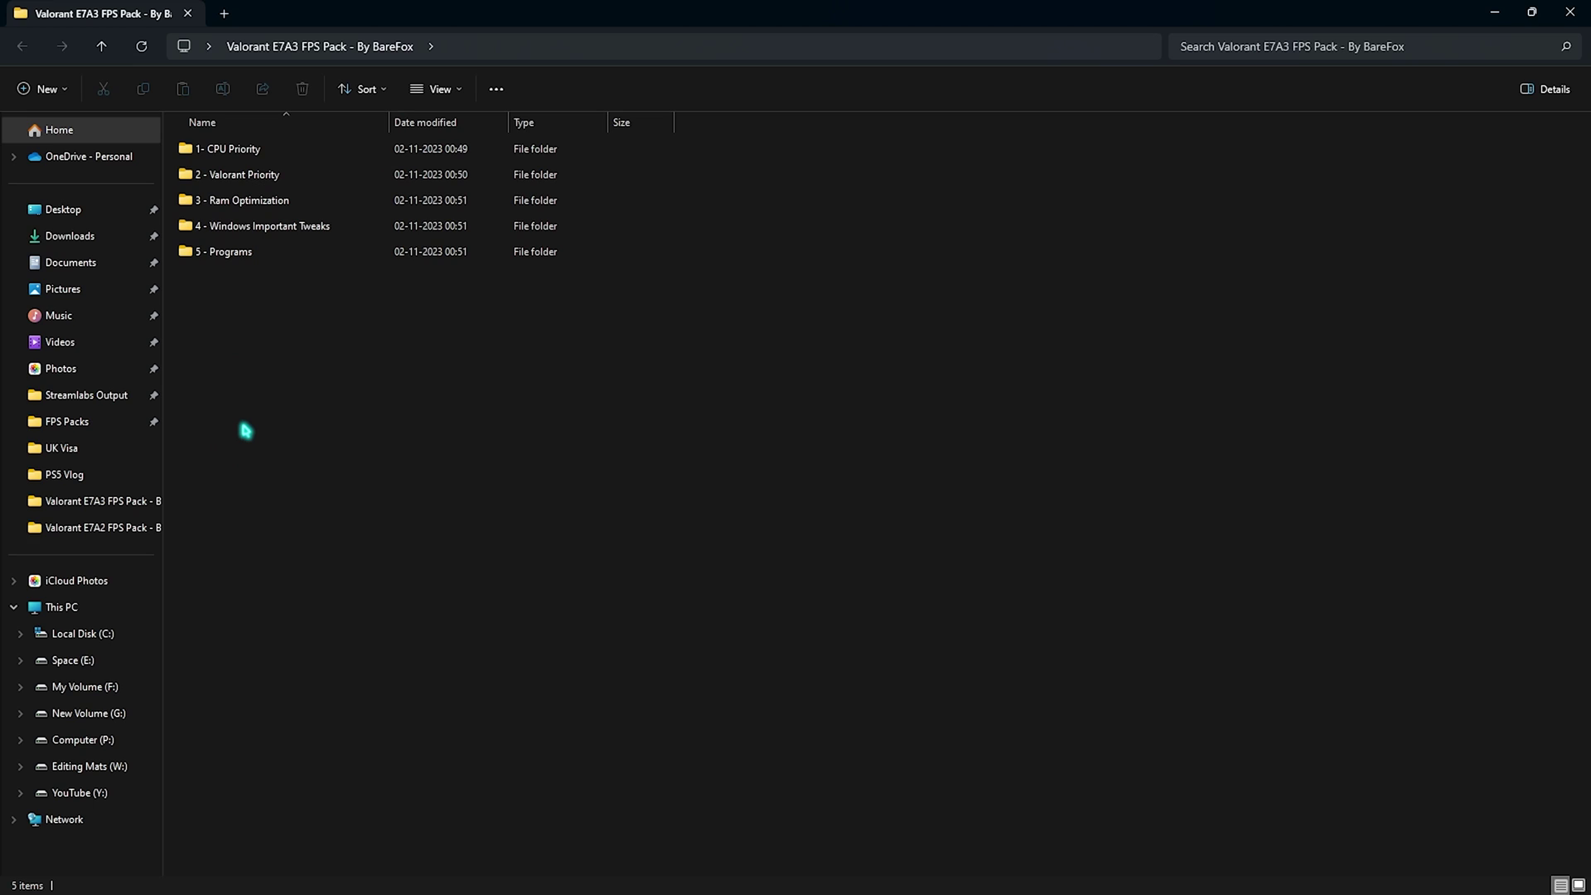
- Browse the AMD and INTEL folders inside 1- CPU Priority
double_click(284, 148)
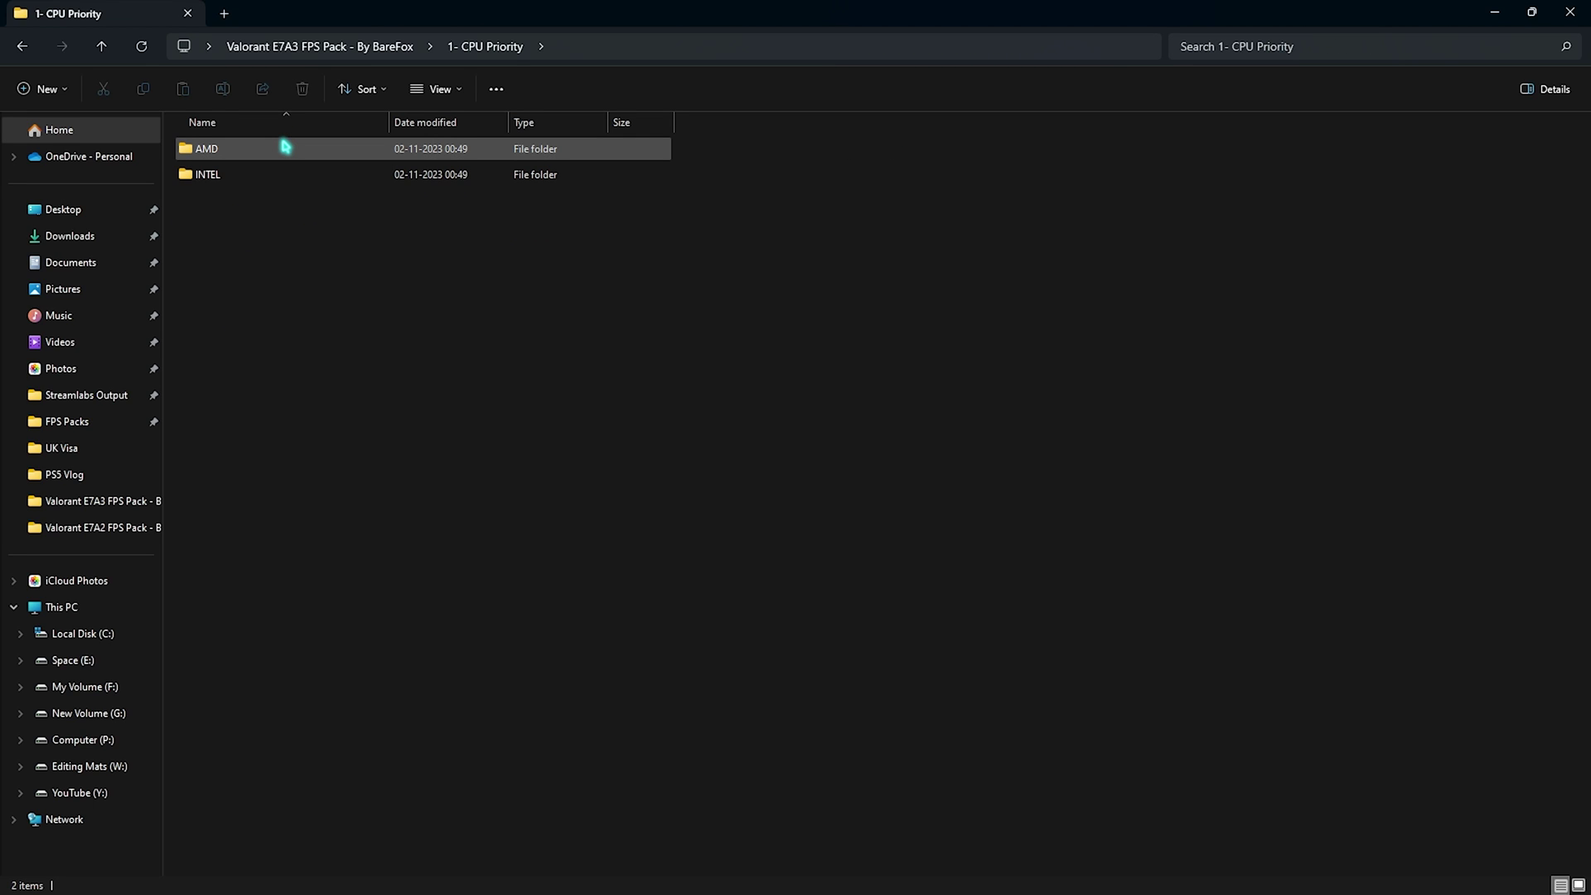
drag(241, 261, 221, 143)
click(262, 316)
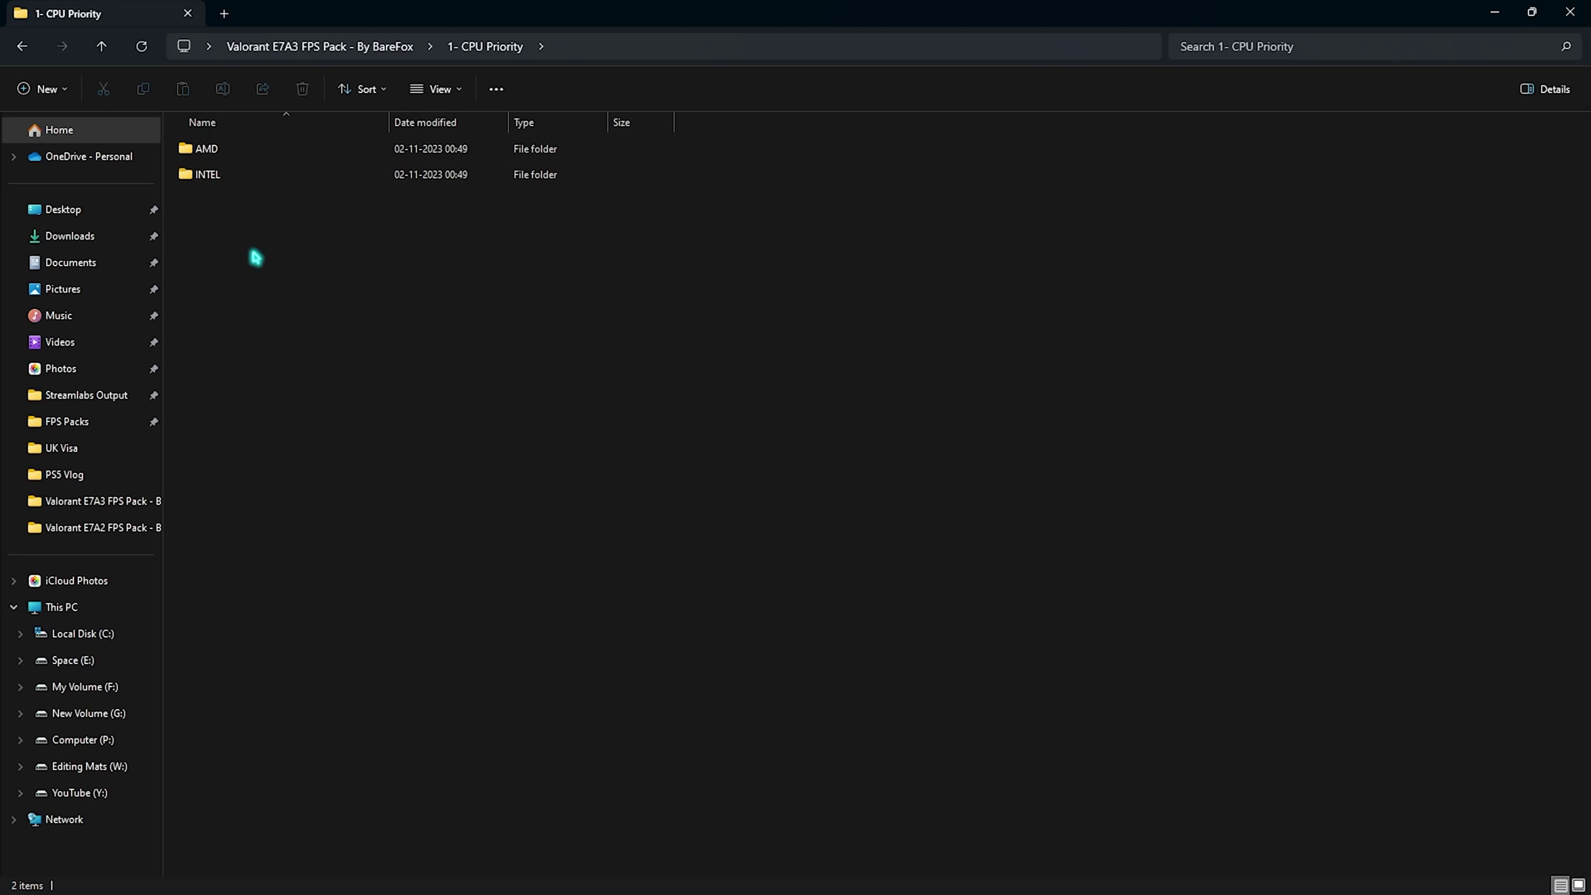
drag(256, 257, 234, 145)
click(252, 263)
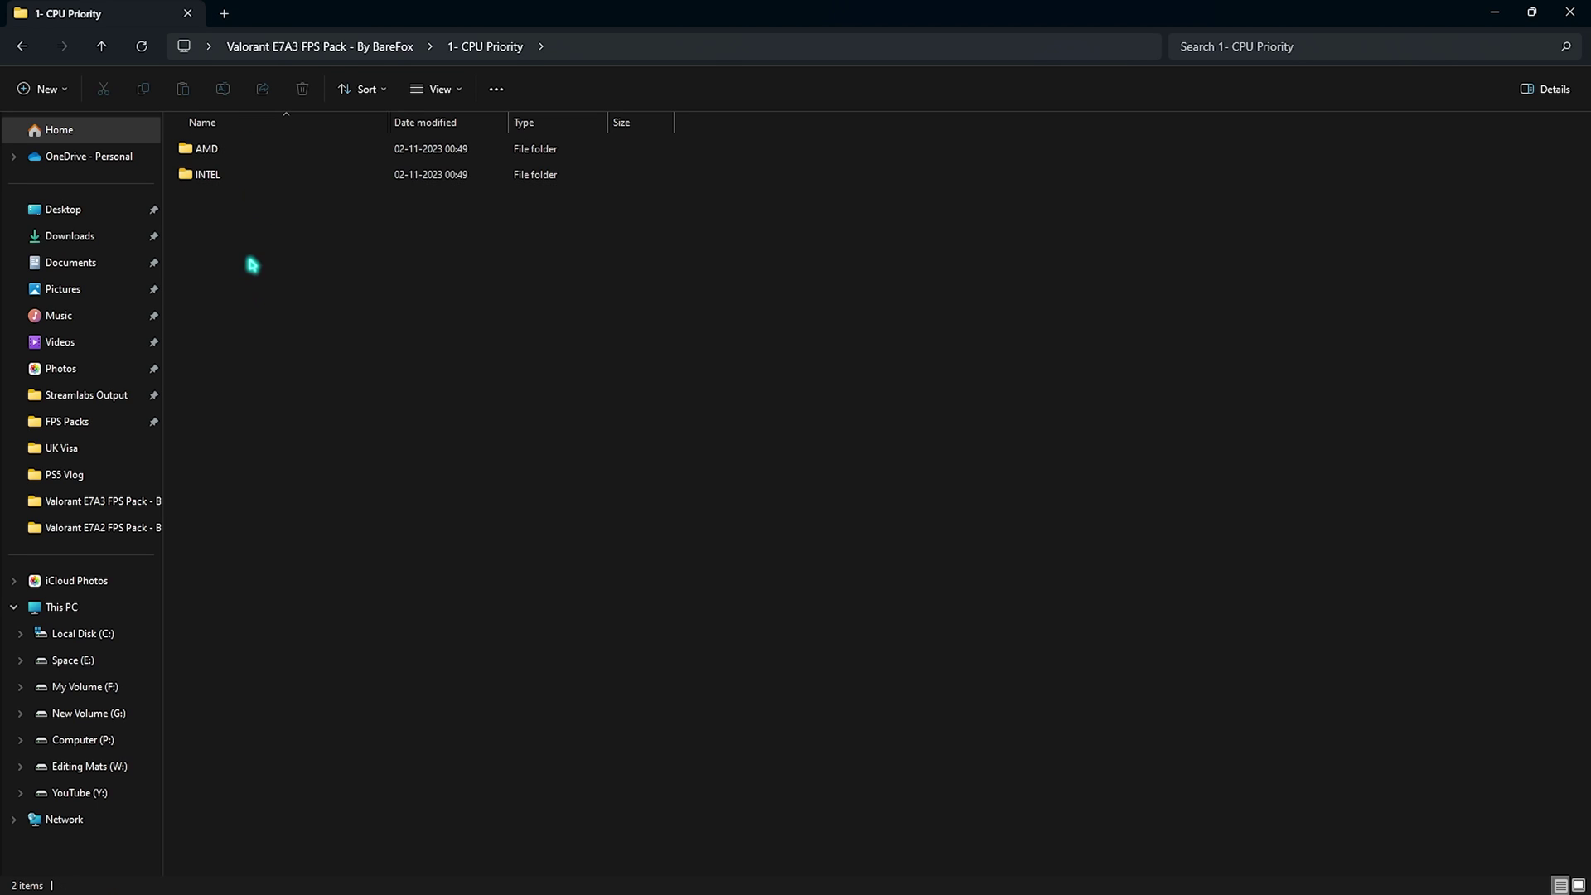
double_click(233, 149)
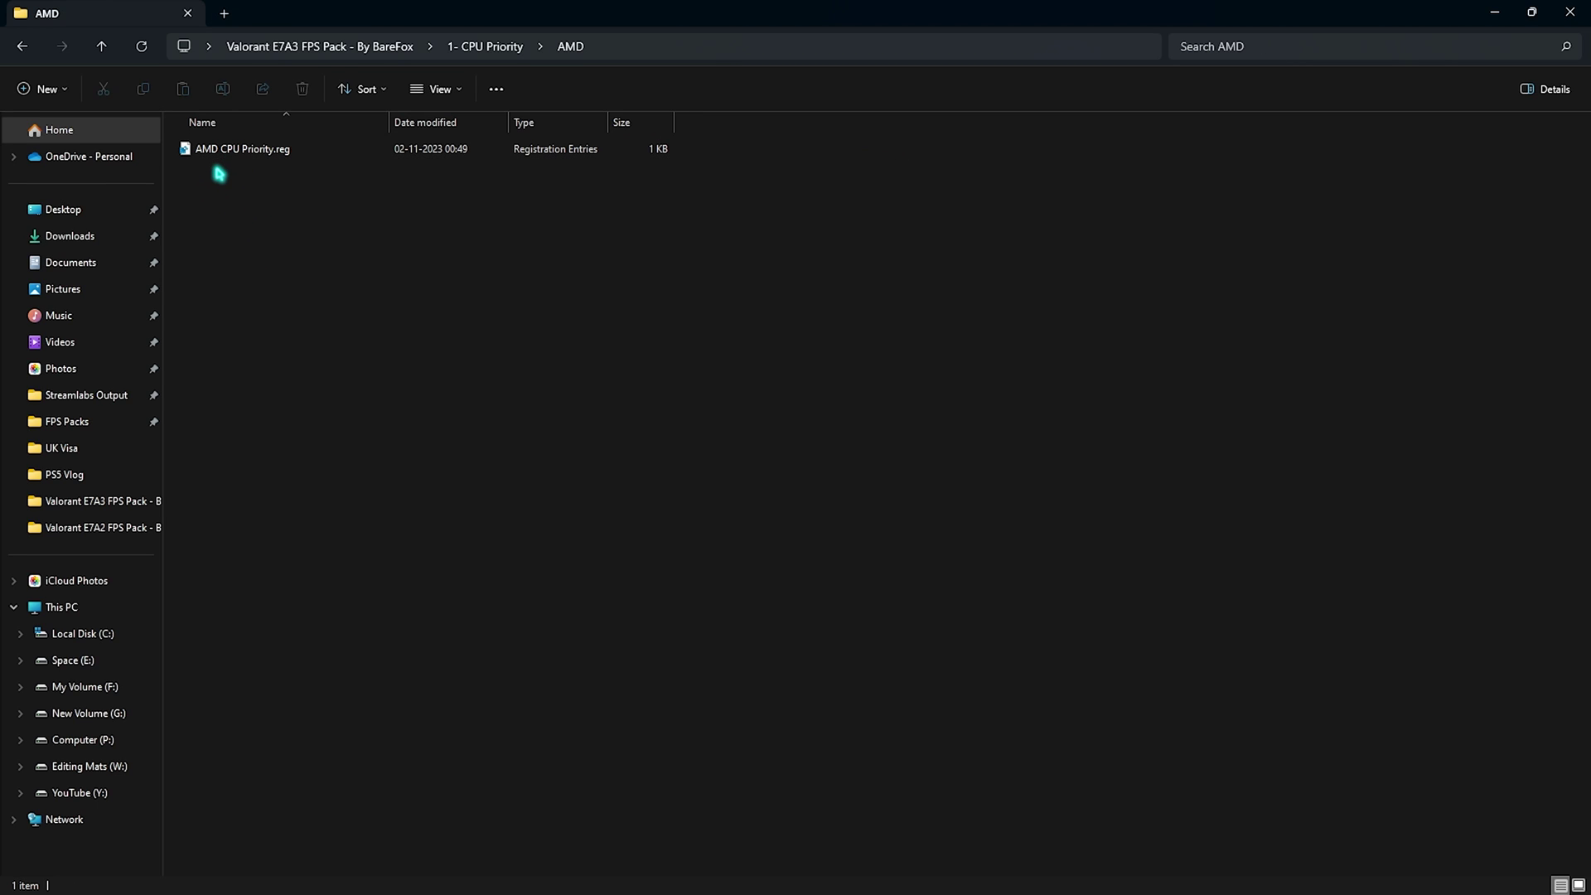
click(480, 47)
double_click(199, 173)
click(466, 46)
click(378, 50)
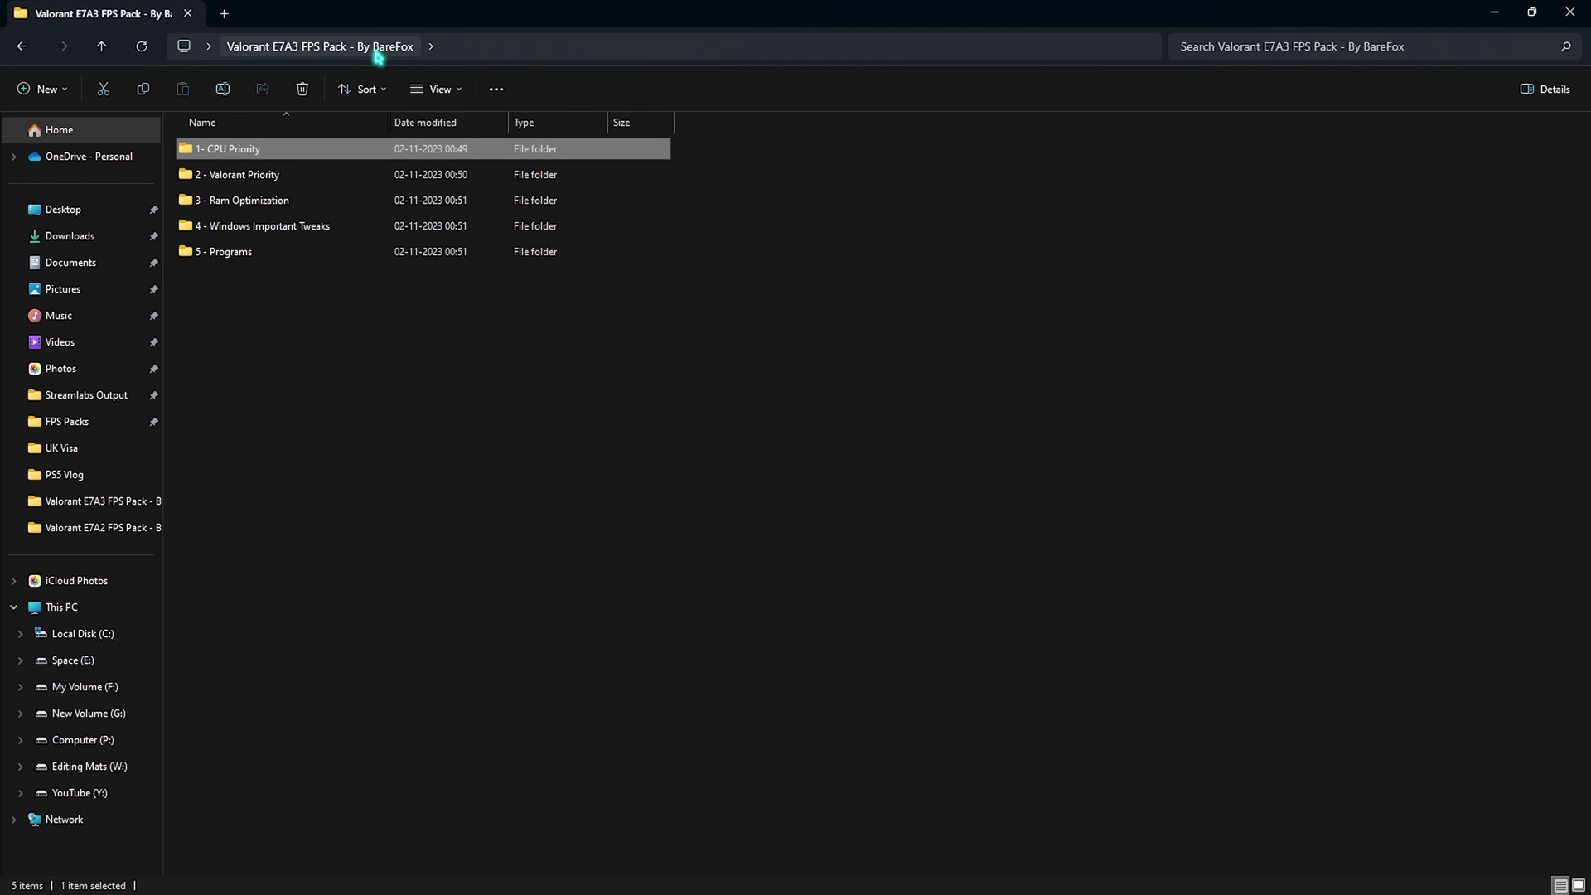
double_click(279, 174)
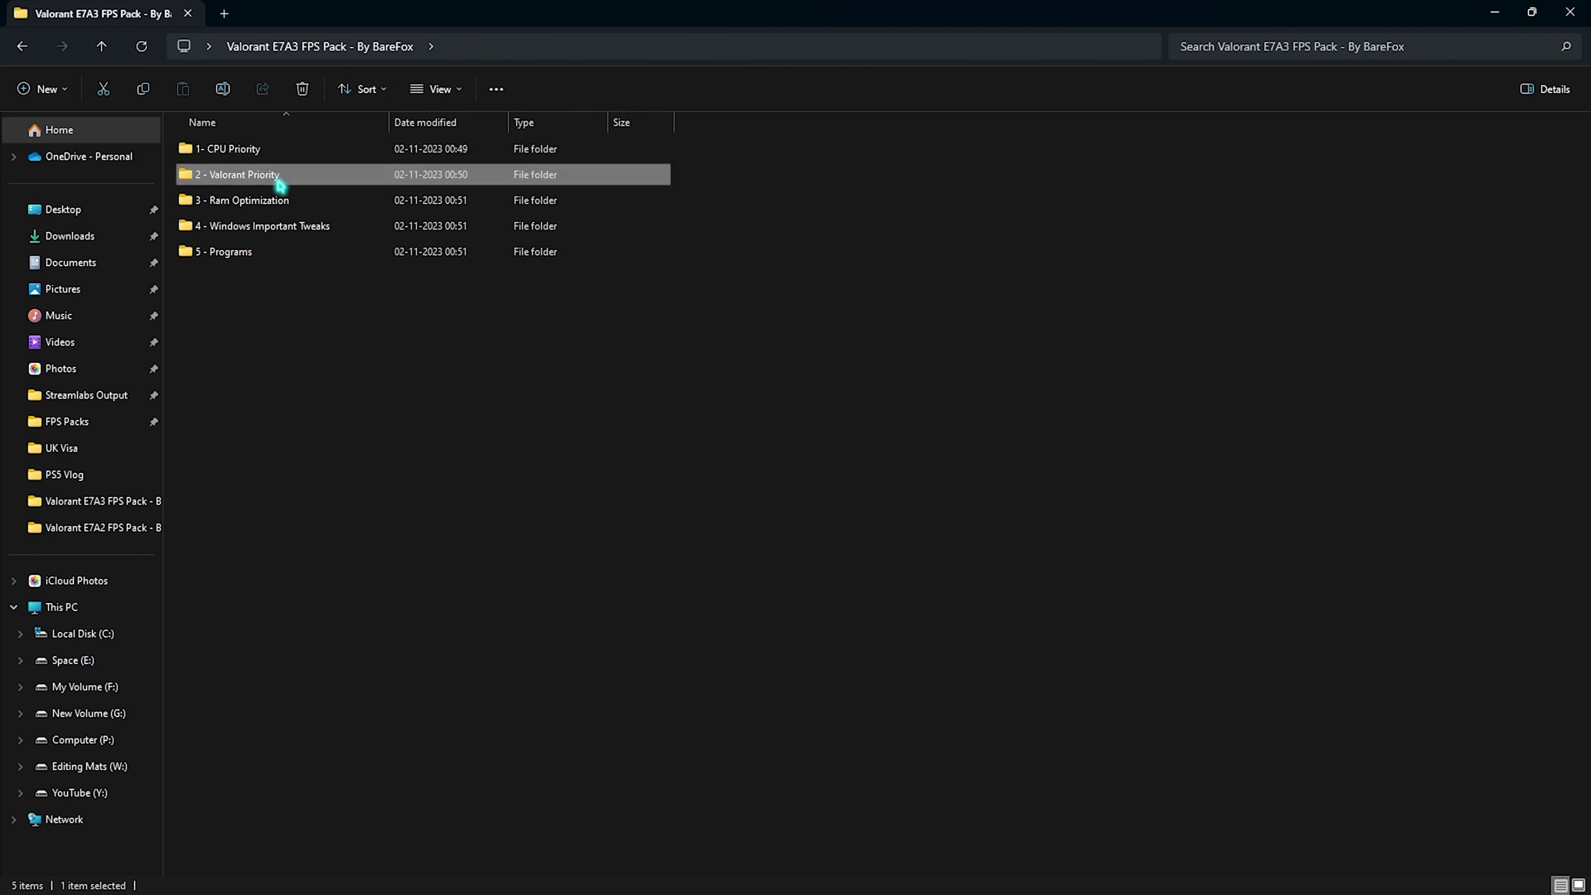
drag(389, 472, 320, 174)
click(383, 343)
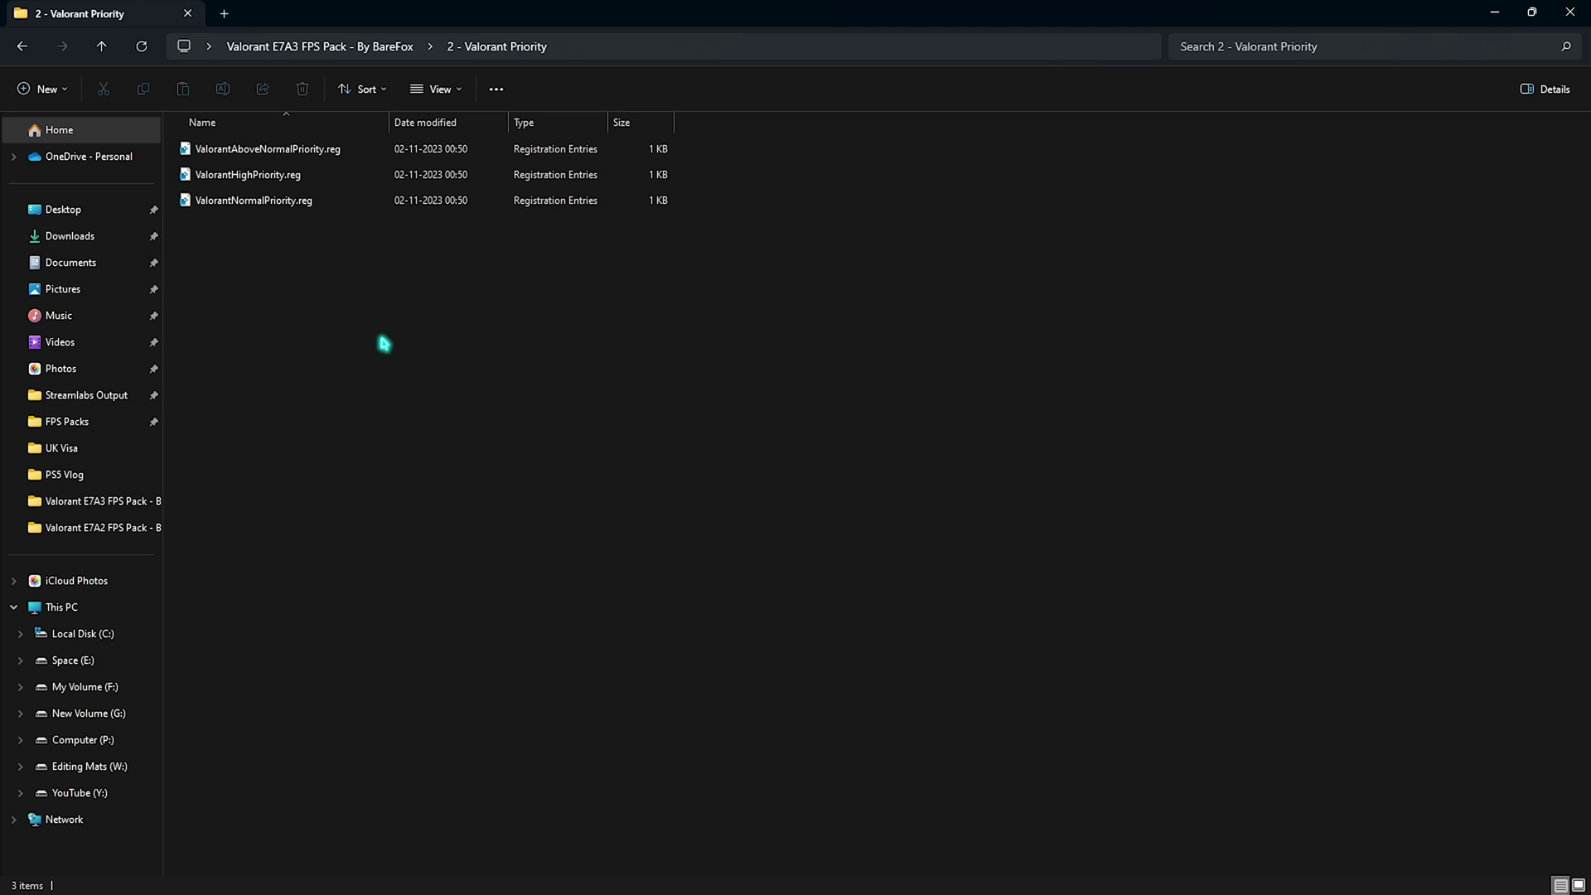
drag(381, 343, 273, 149)
click(317, 261)
key(alt+Left)
double_click(241, 200)
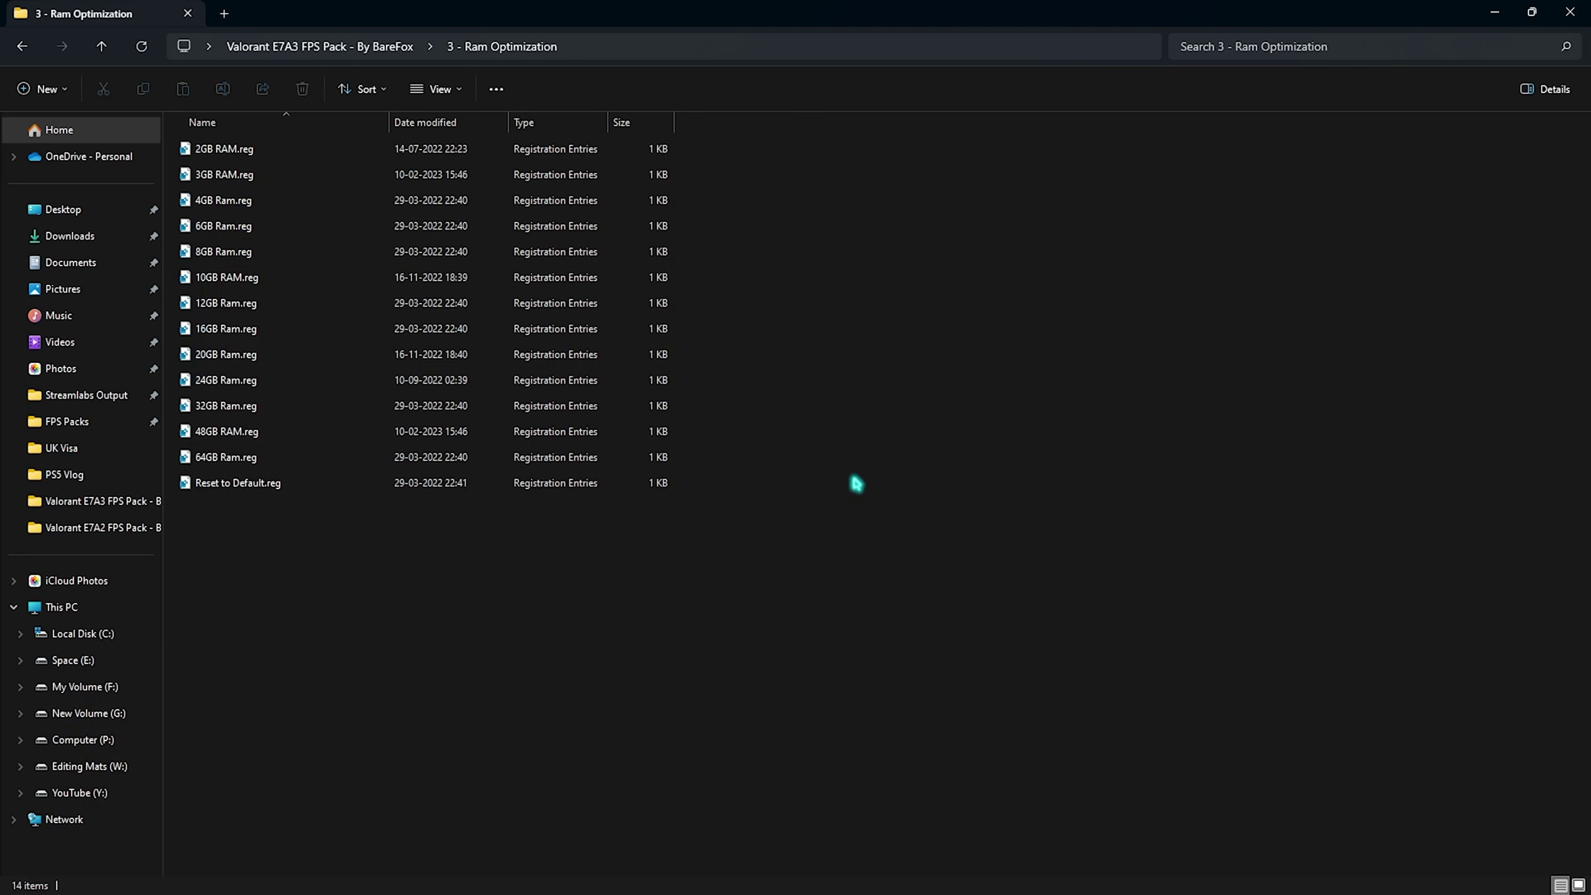
drag(857, 476, 617, 154)
click(876, 290)
click(227, 385)
click(227, 408)
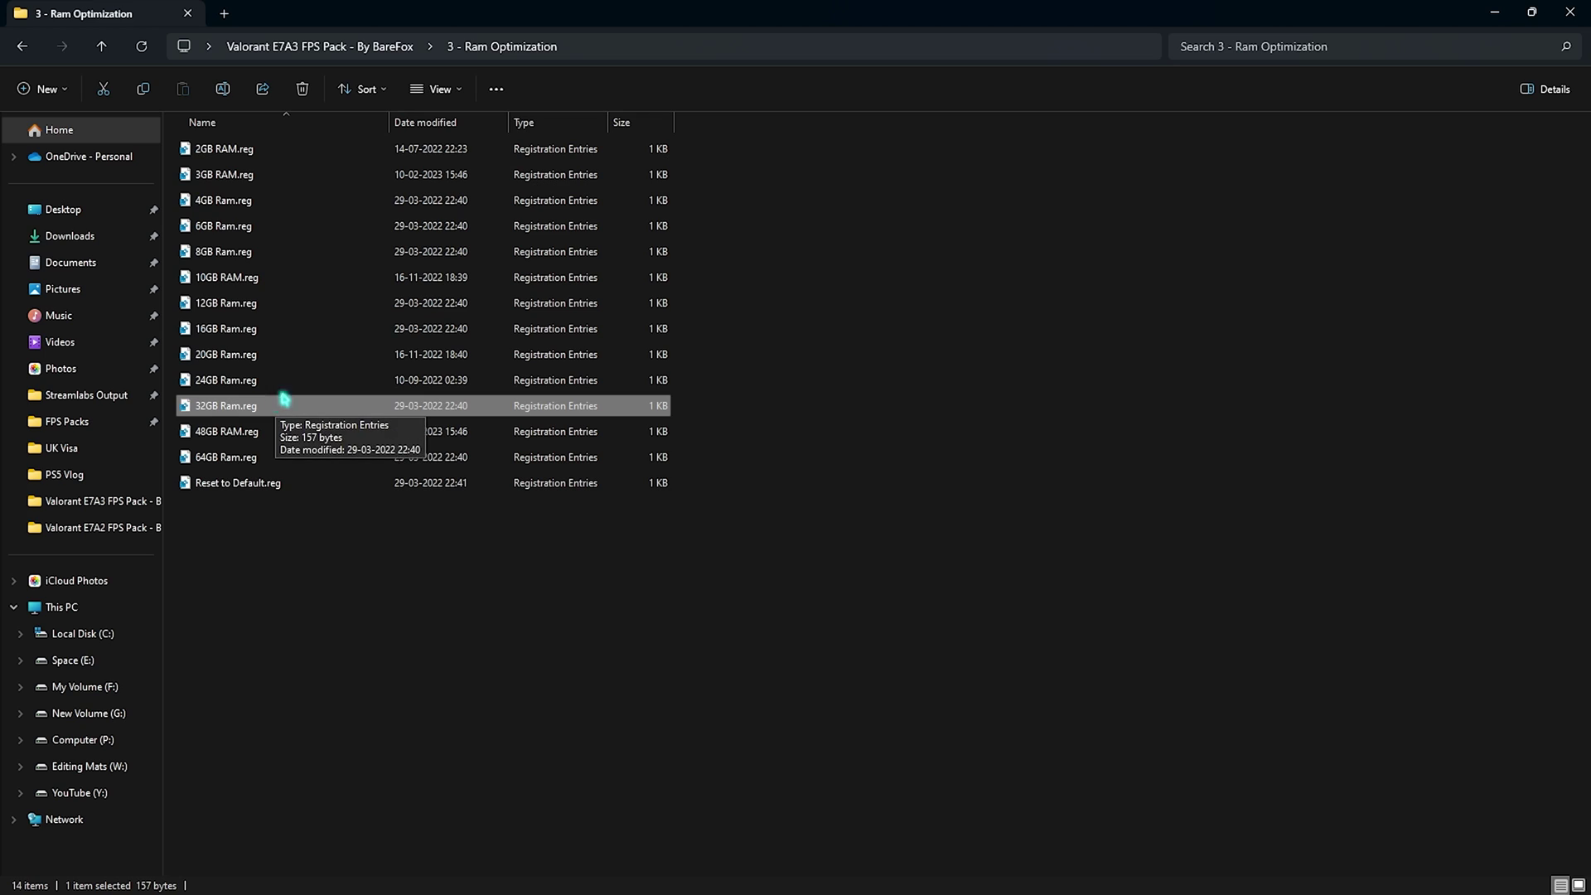
click(878, 348)
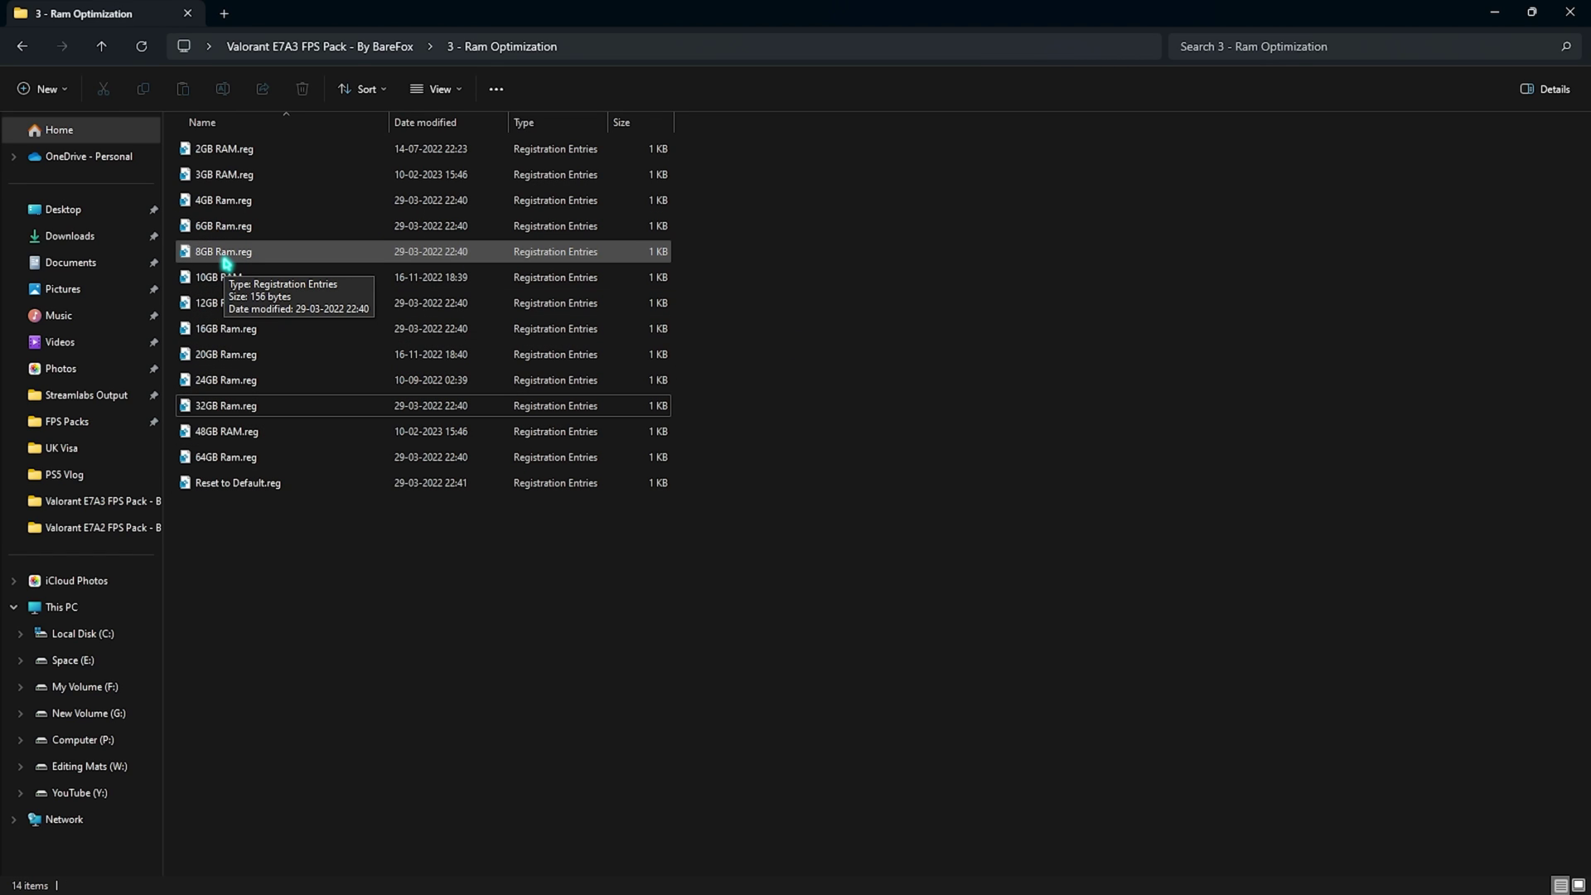
key(ctrl+a)
click(1001, 416)
click(248, 484)
key(alt+Up)
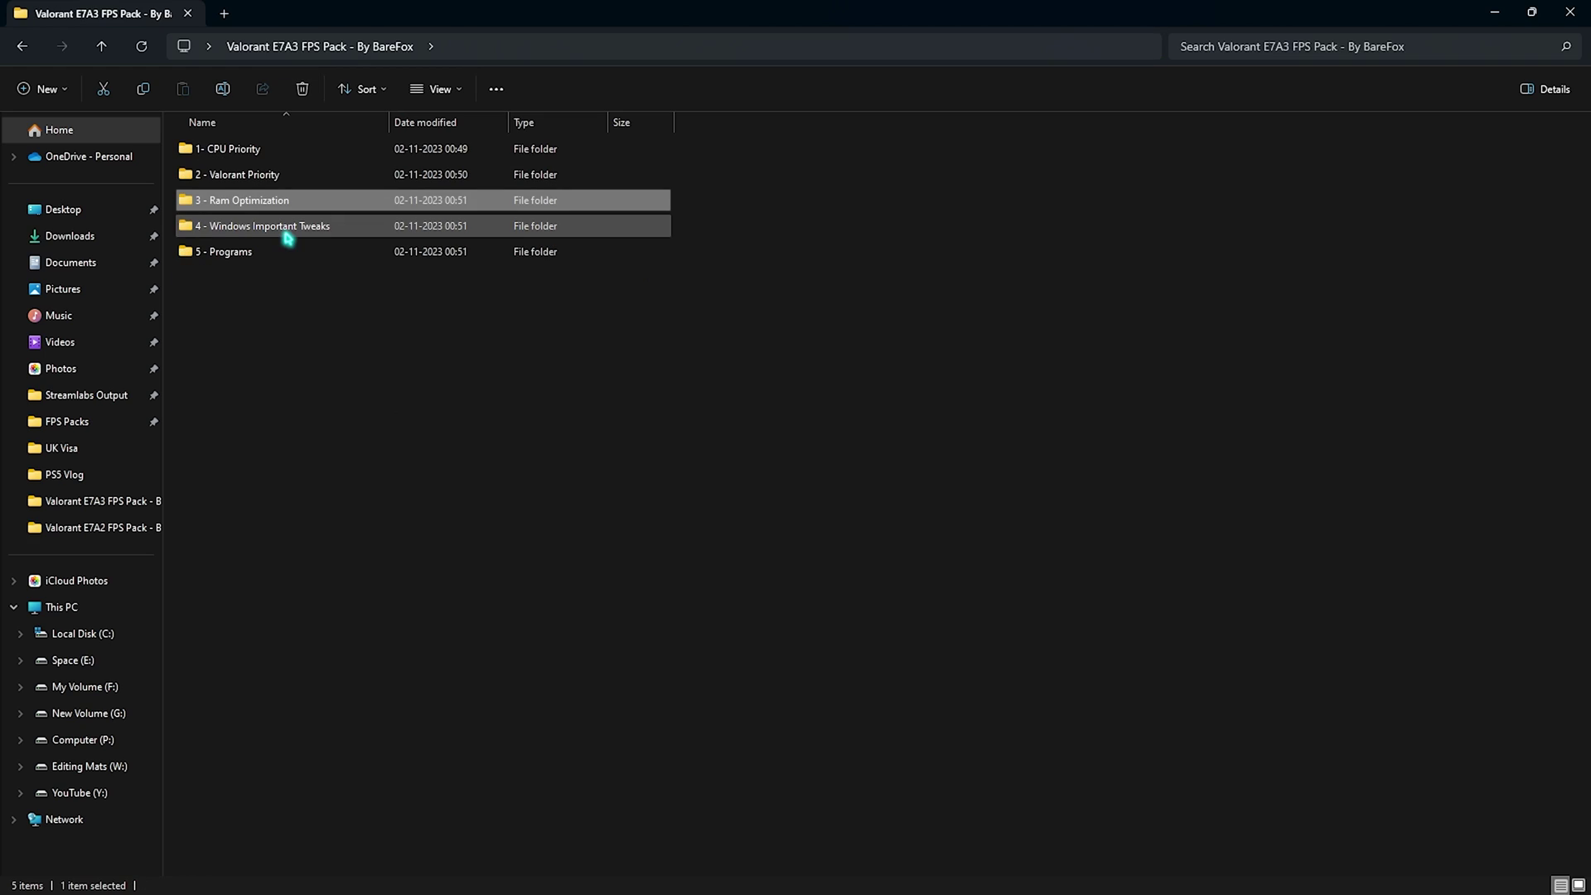
- Review the six .reg files in 4 - Windows Important Tweaks, from Disable Unnecessary Services to Win32PrioritySeperation
double_click(287, 232)
drag(296, 465, 241, 178)
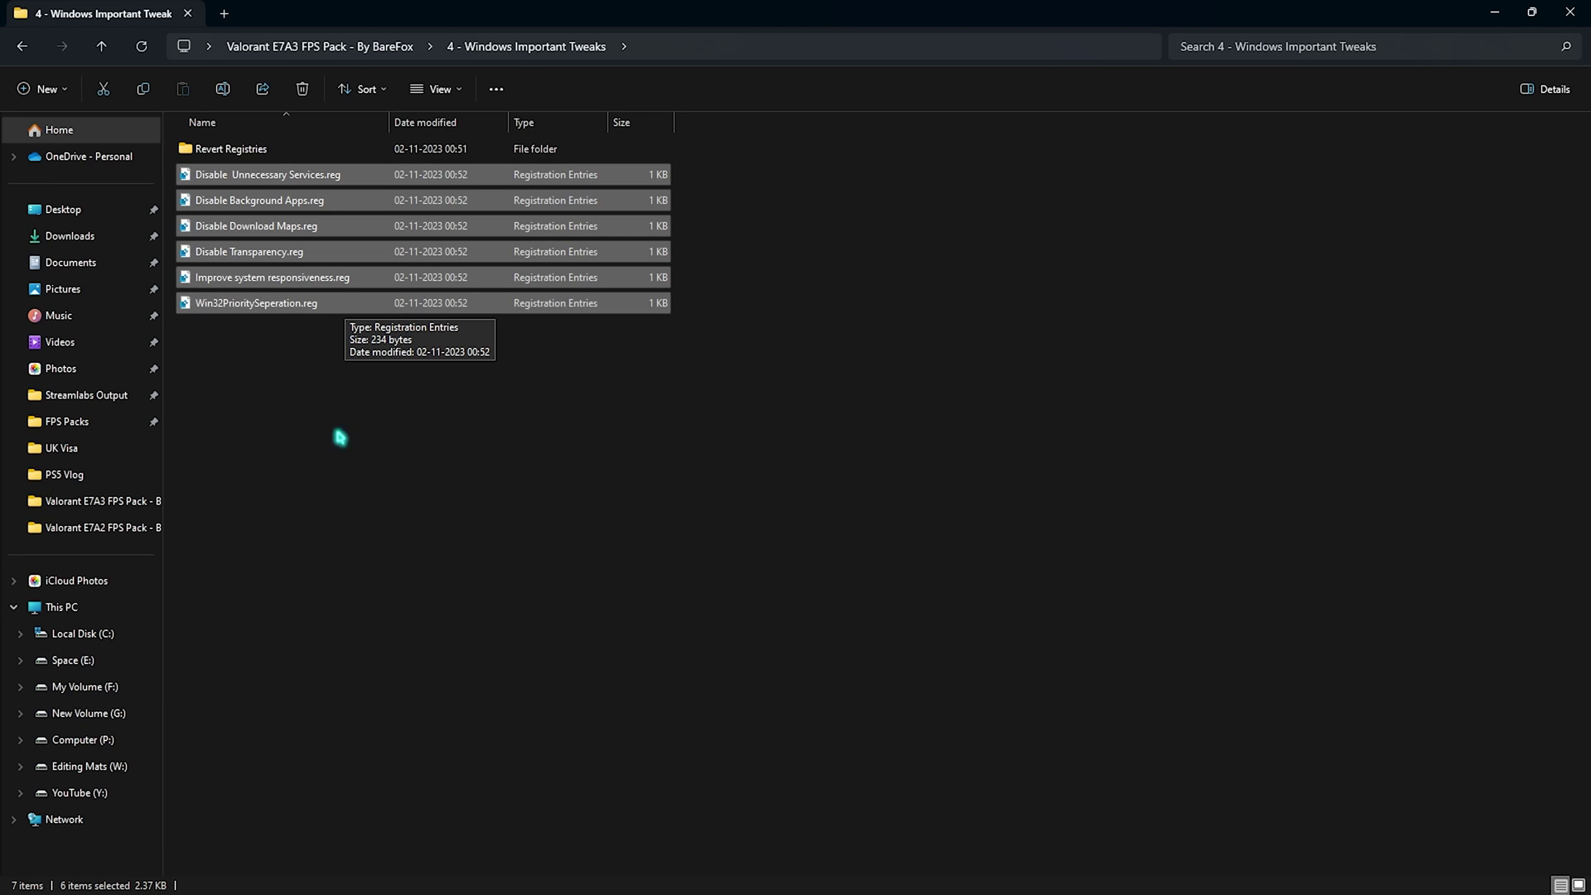
click(339, 458)
click(257, 176)
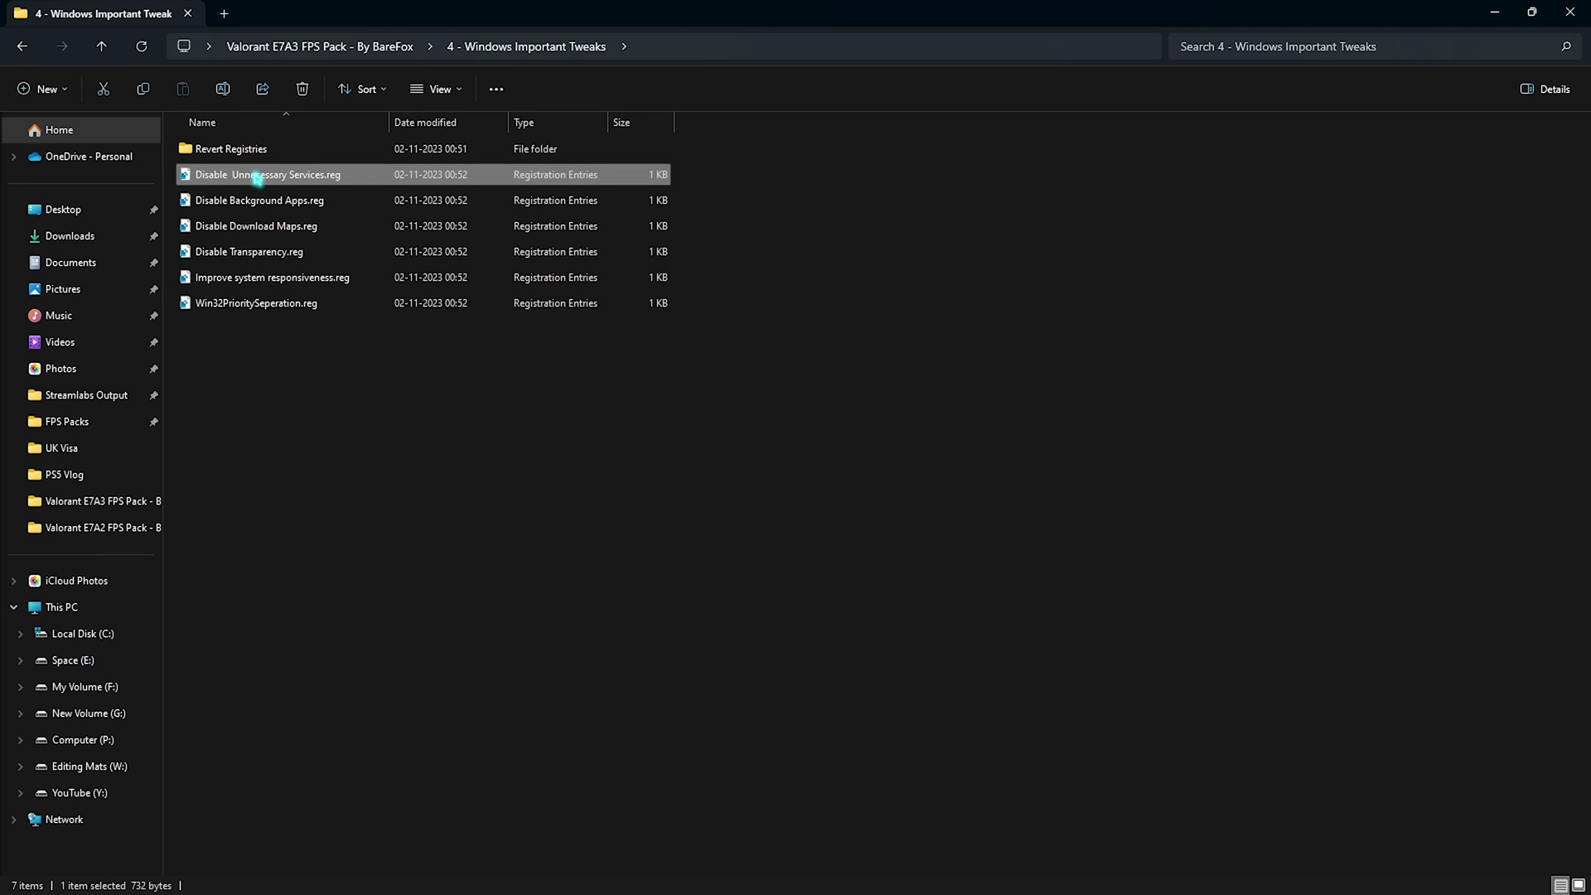
click(251, 203)
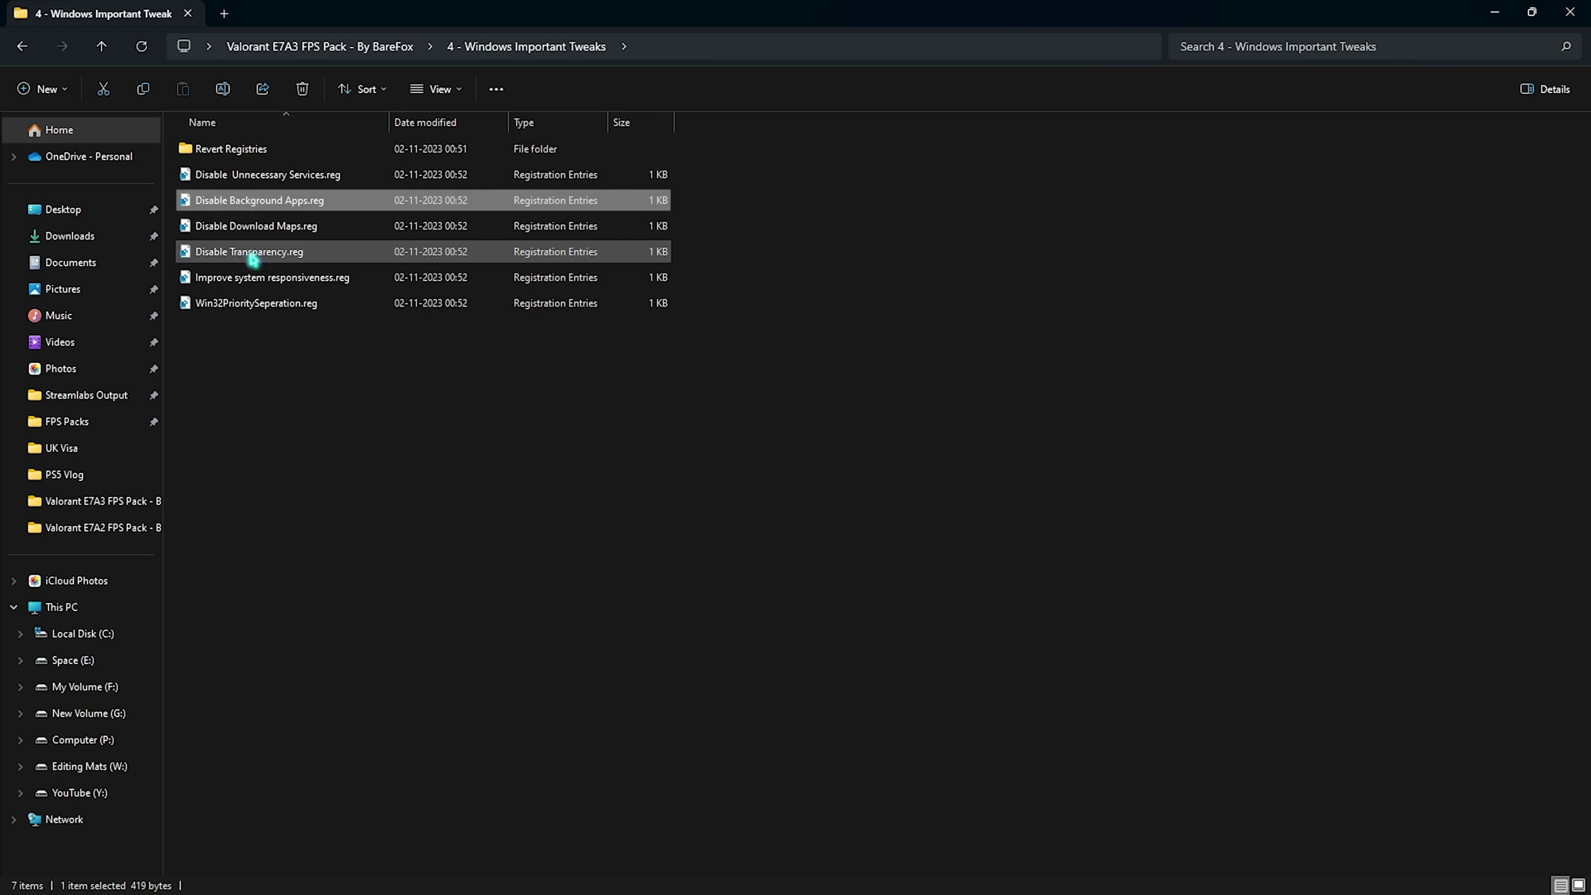
click(263, 228)
click(369, 253)
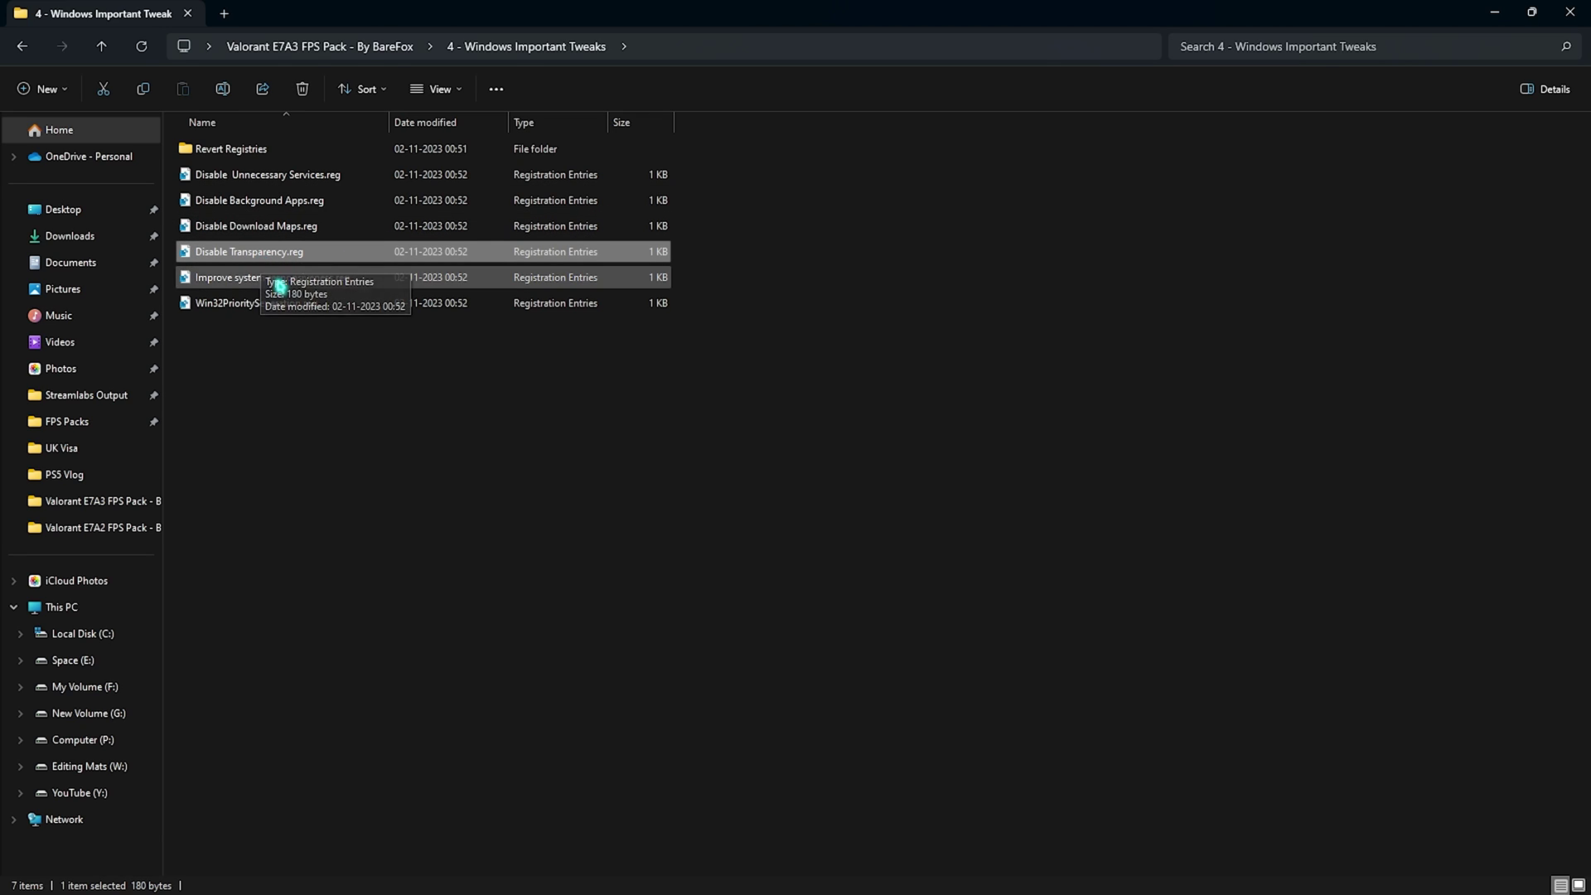
click(266, 307)
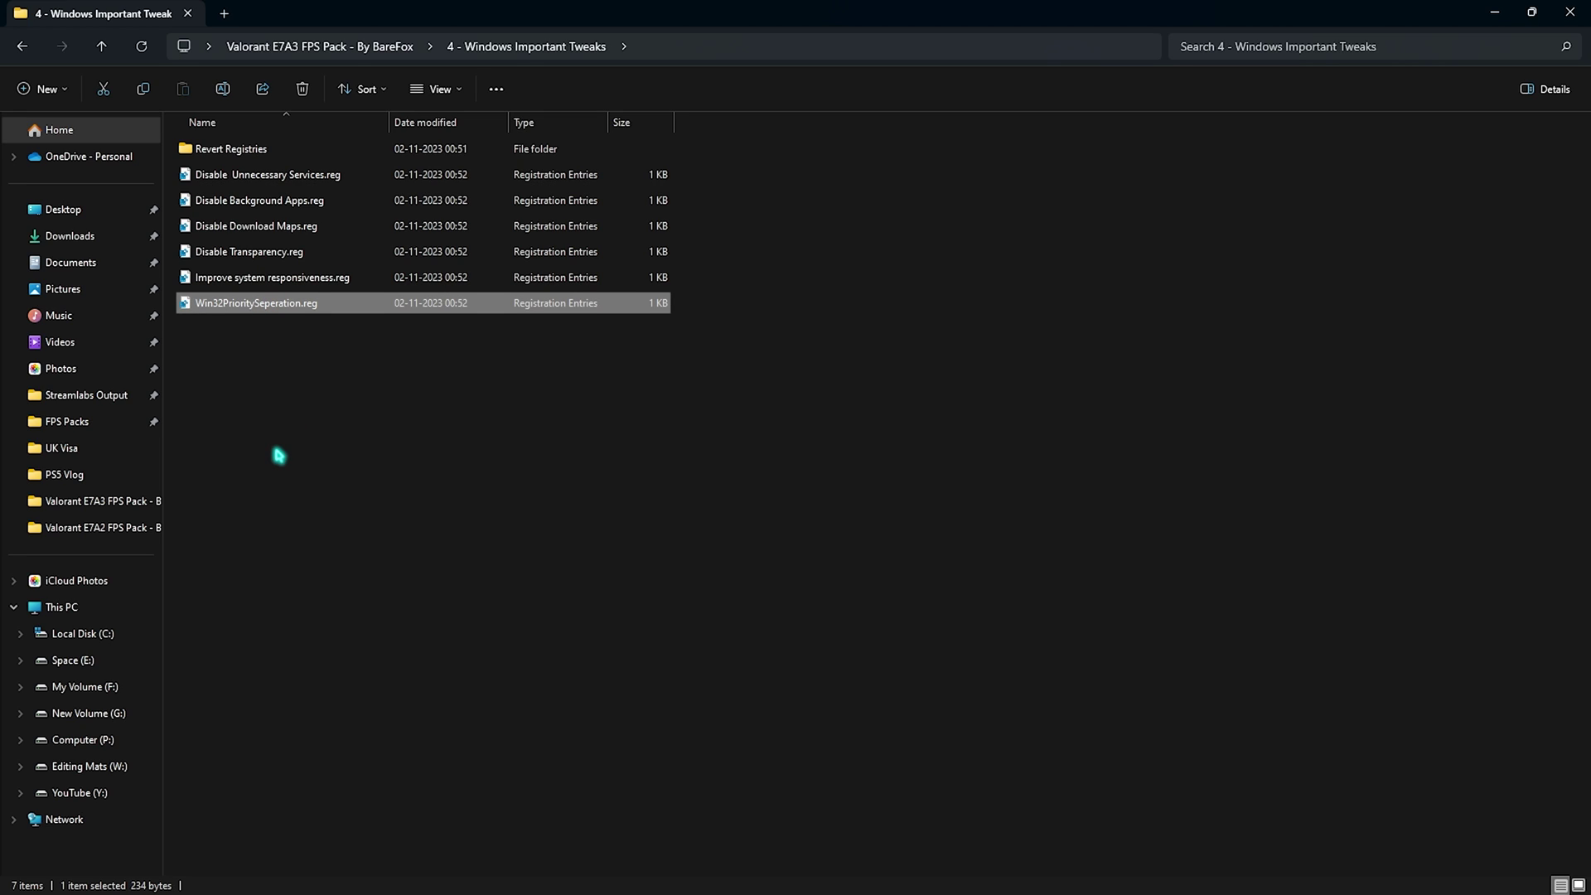
drag(426, 483, 312, 503)
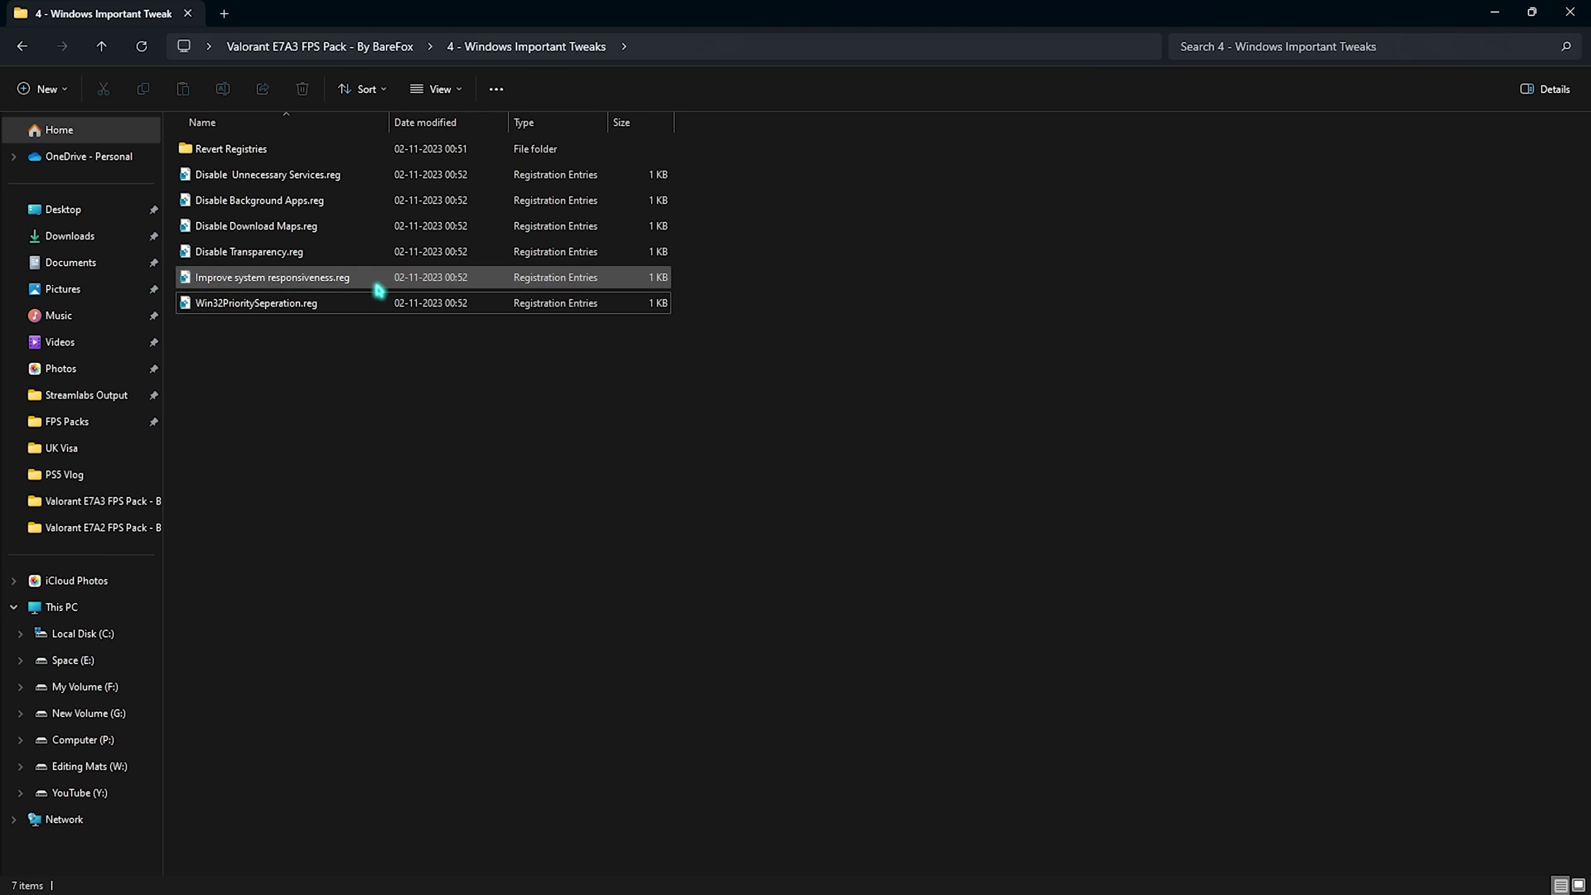
drag(348, 390, 259, 170)
click(278, 447)
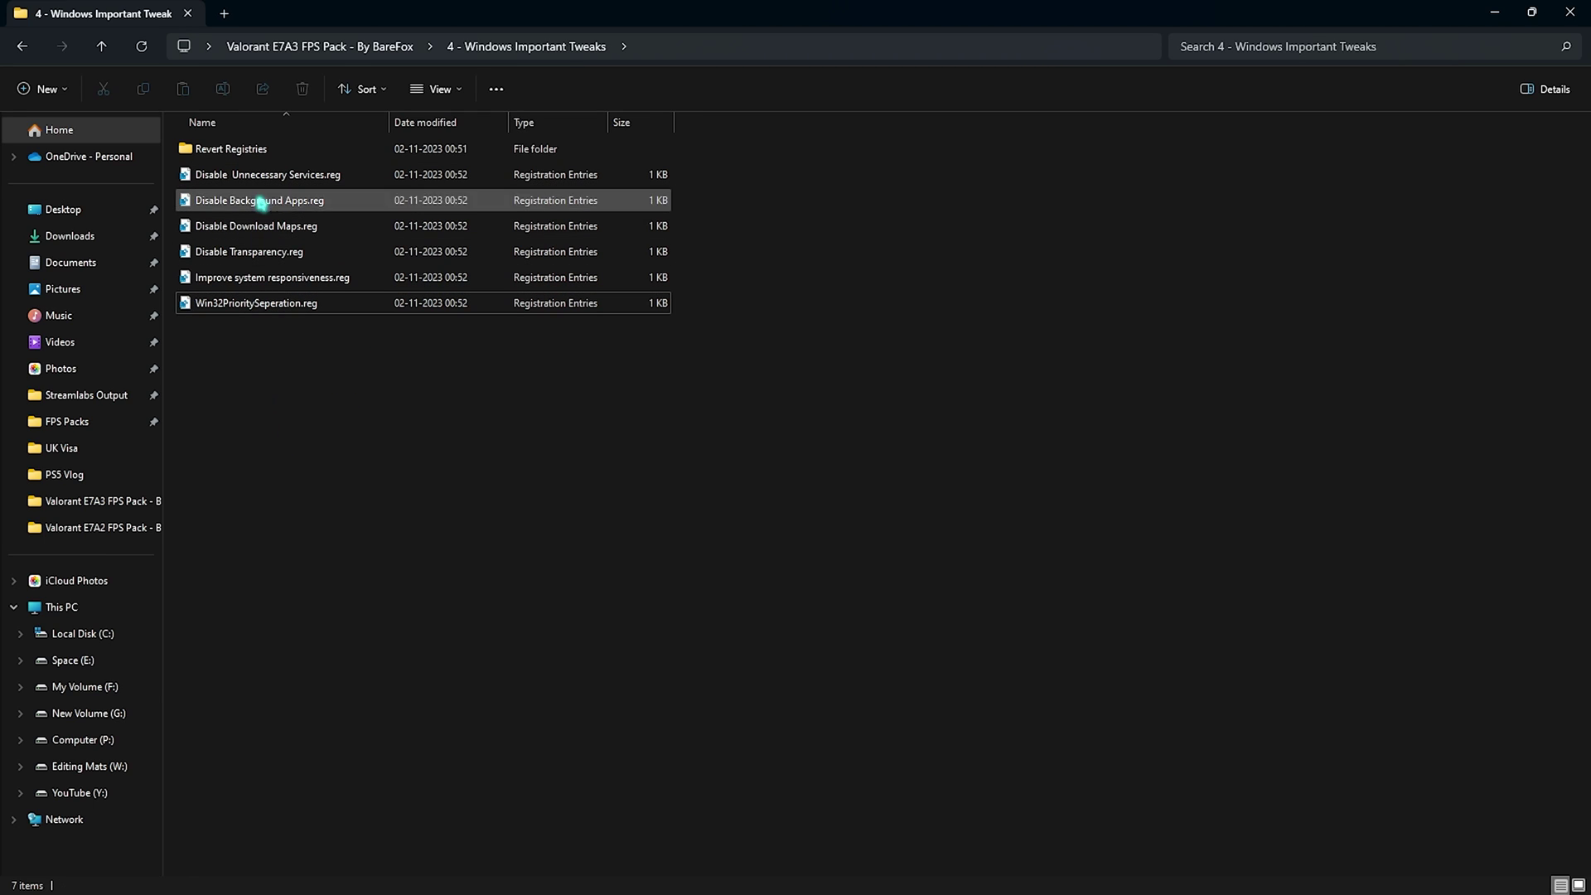
- Check the four Revert Registries files, then open 5 - Programs and select Clean Temporary Files.bat
double_click(257, 152)
drag(270, 362, 241, 160)
click(275, 348)
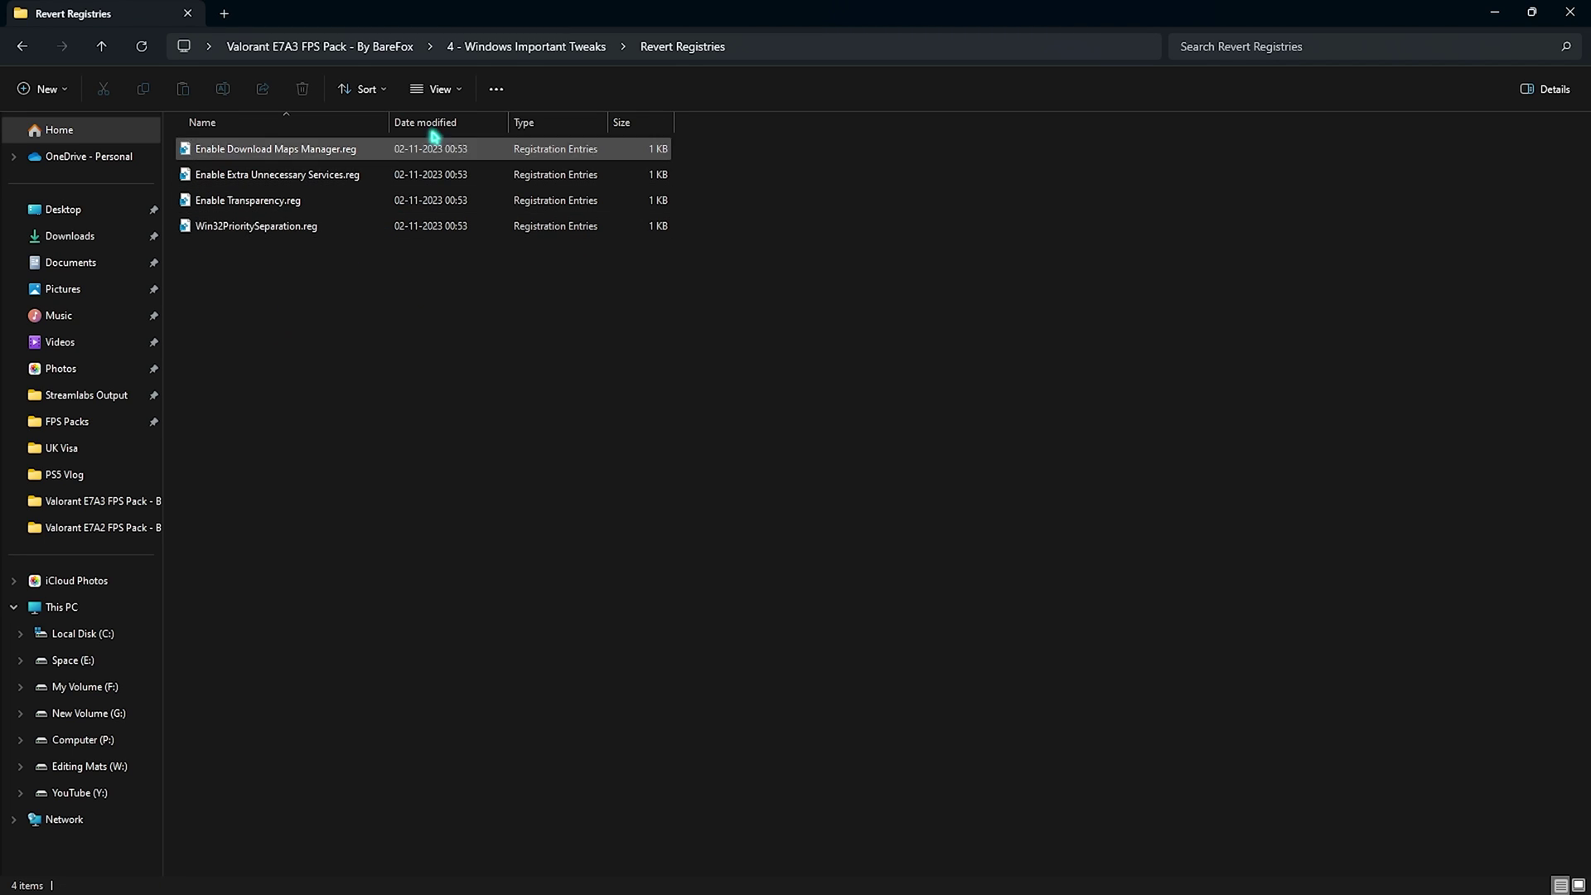
click(320, 47)
double_click(243, 252)
click(251, 162)
- Run Clean Temporary Files.bat as administrator and confirm deleting all temporary files
right_click(238, 153)
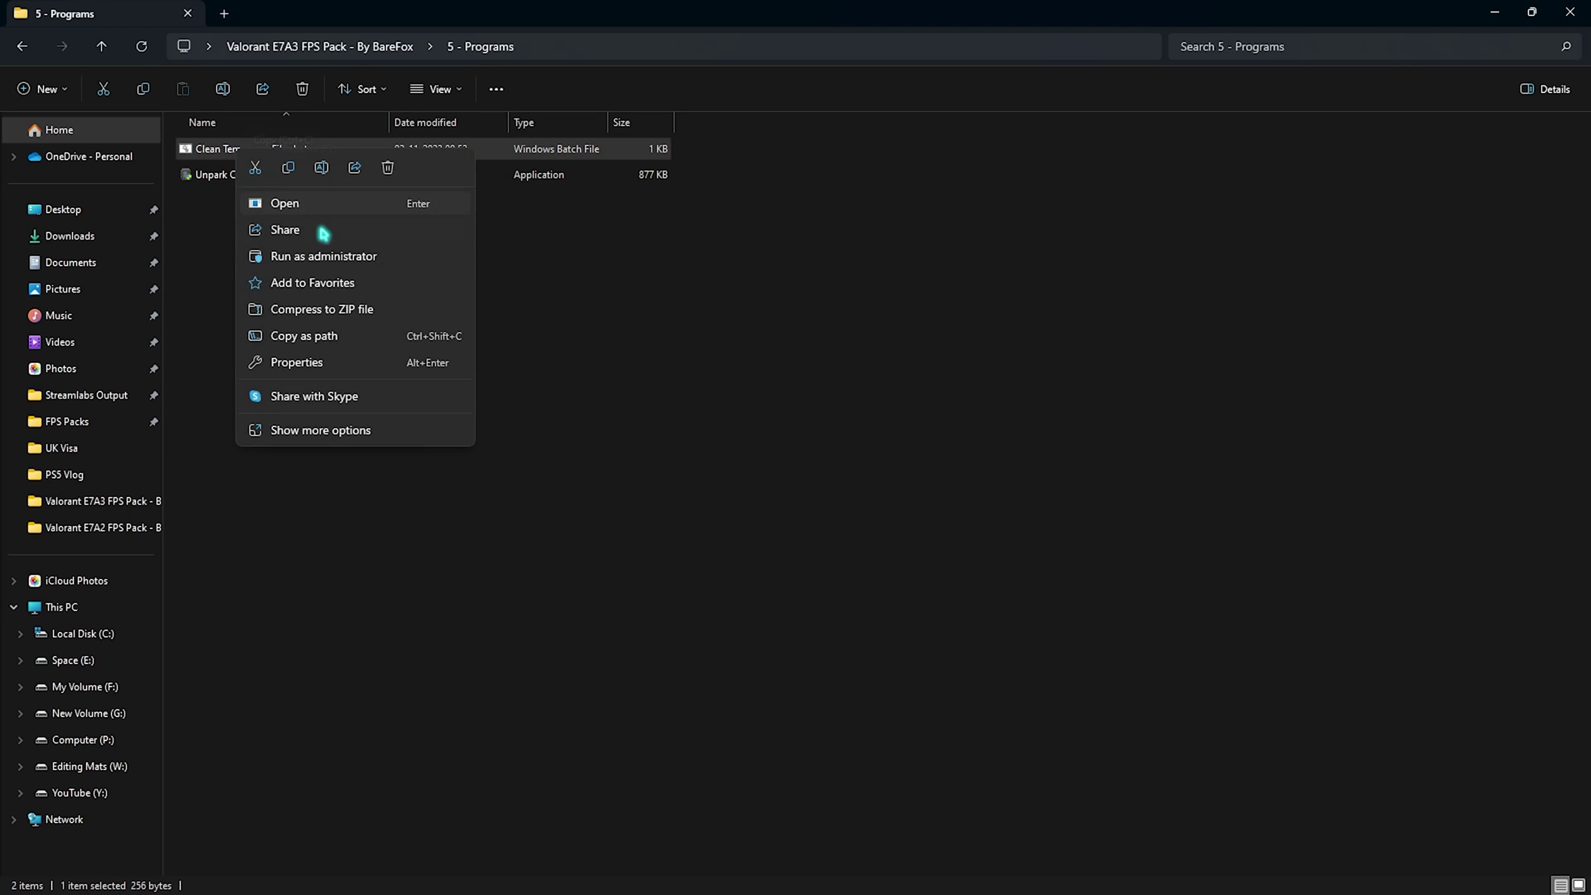
click(314, 257)
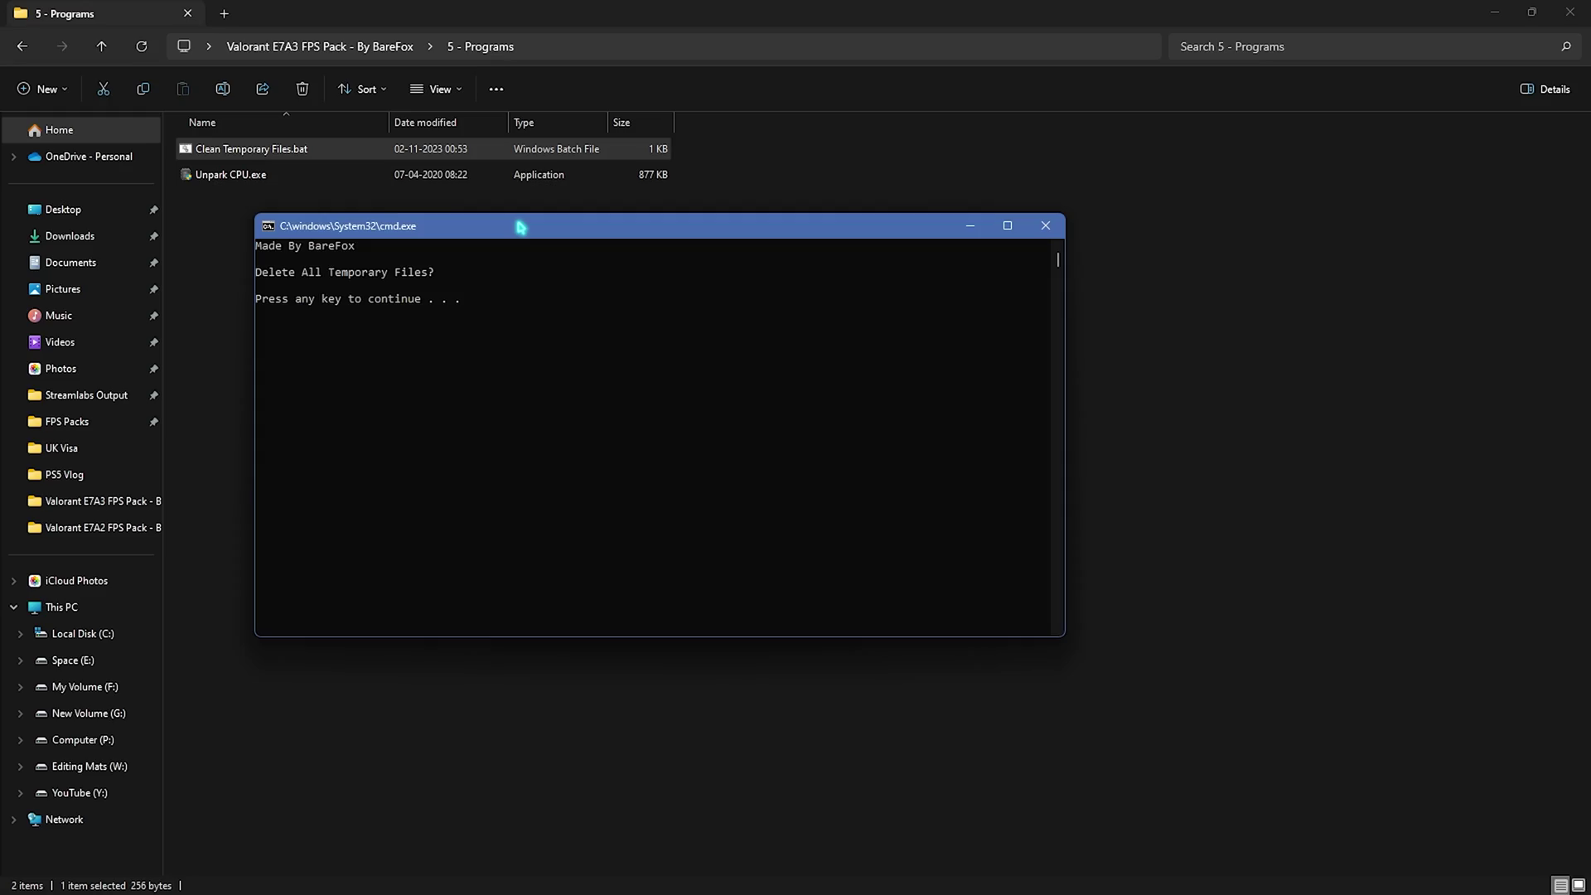
key(Return)
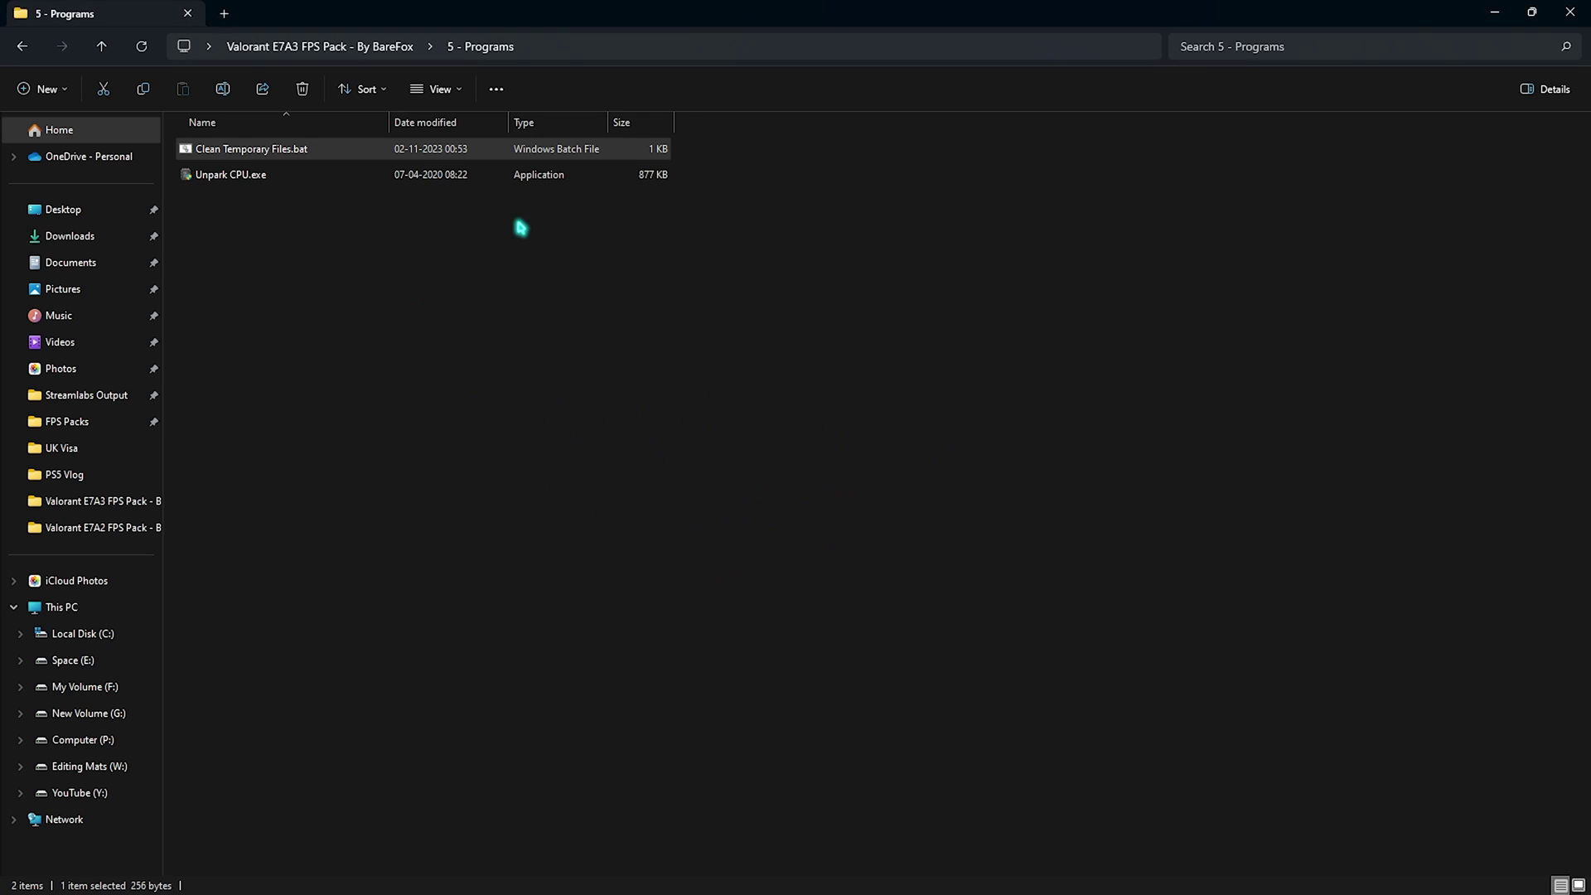
click(257, 177)
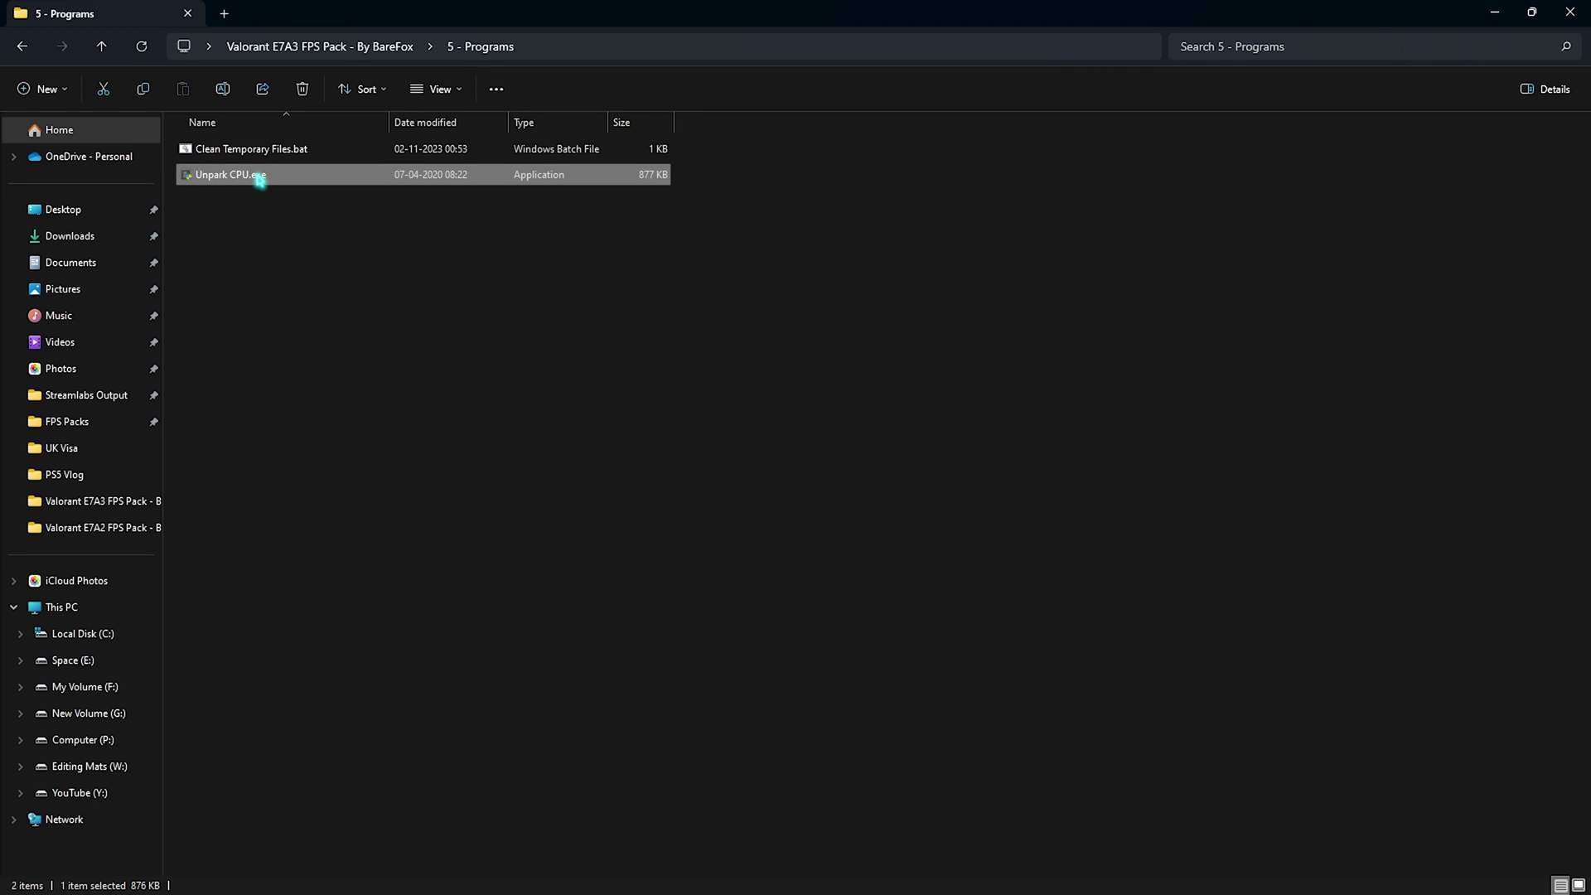
- Run Unpark CPU as administrator and apply a 100% core parking index
right_click(259, 180)
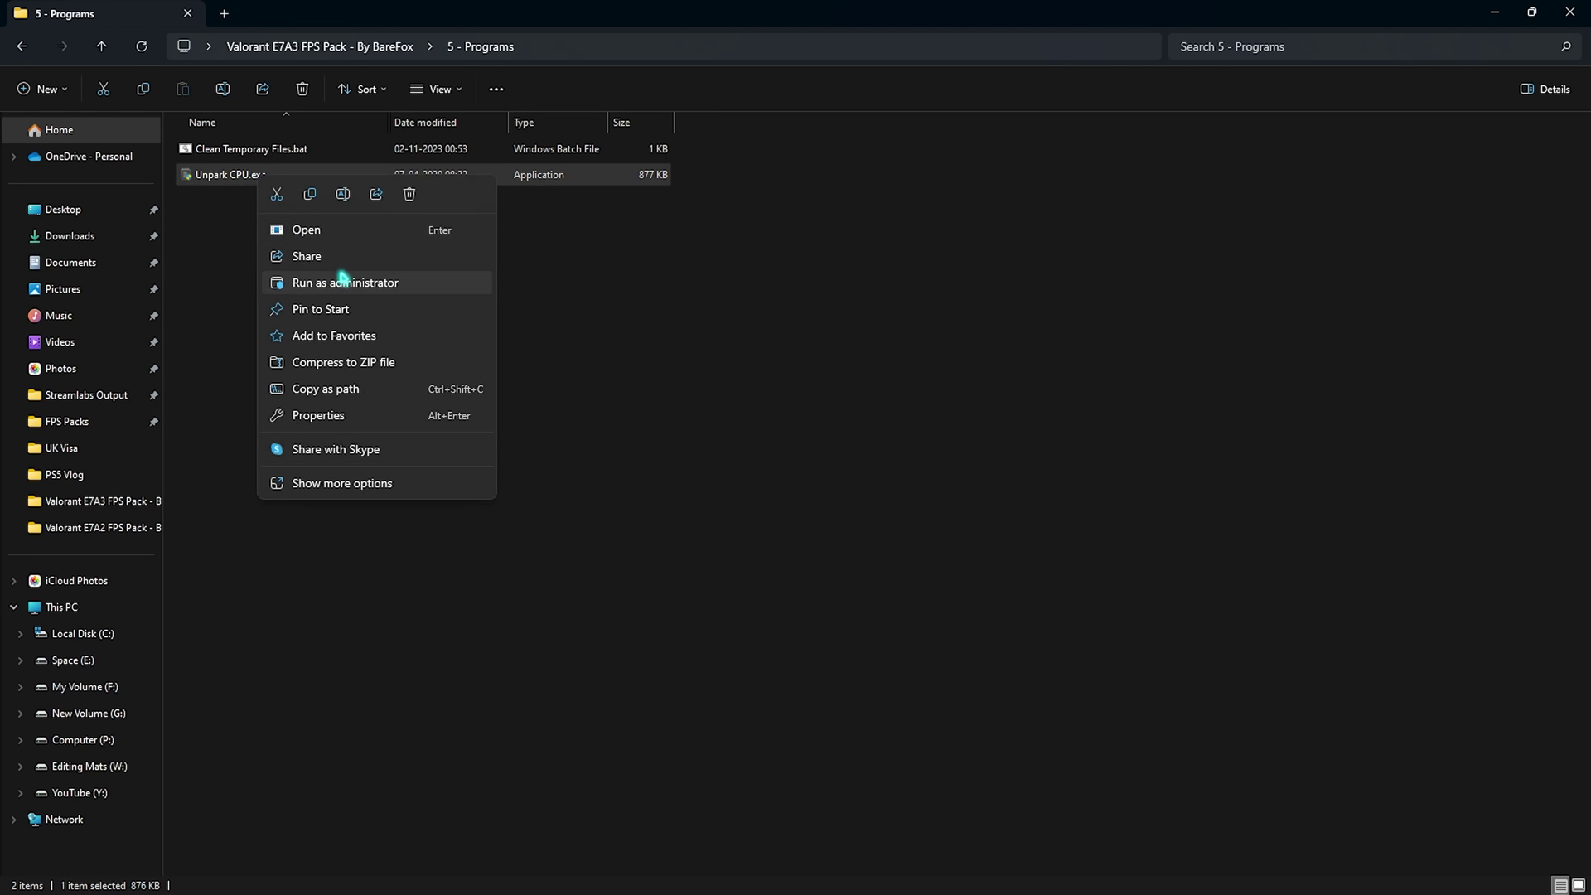
click(343, 282)
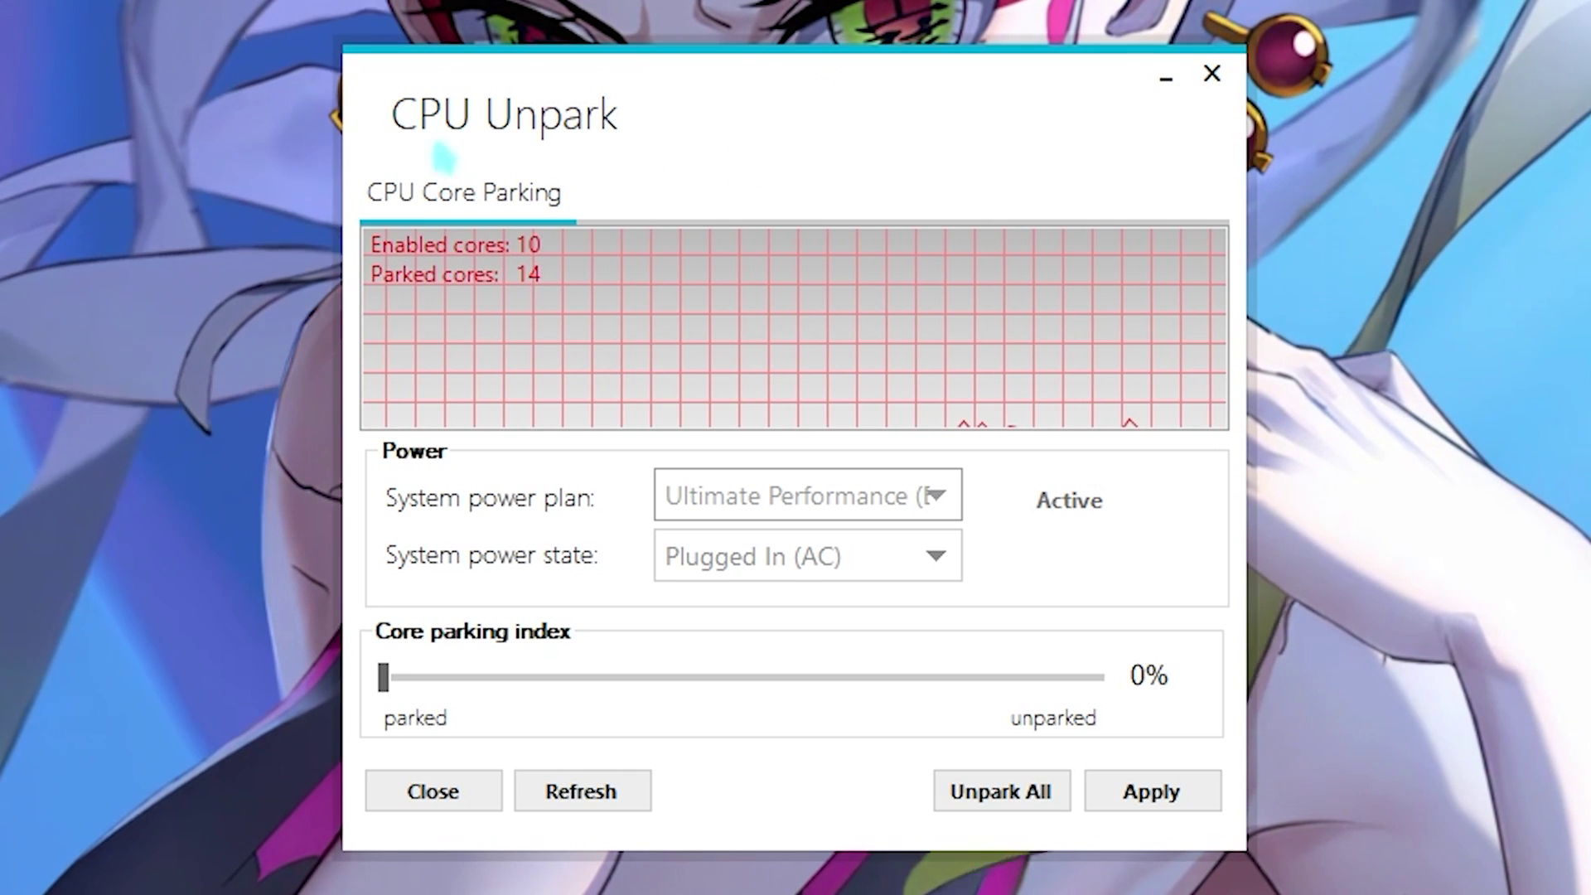
drag(384, 678, 1143, 704)
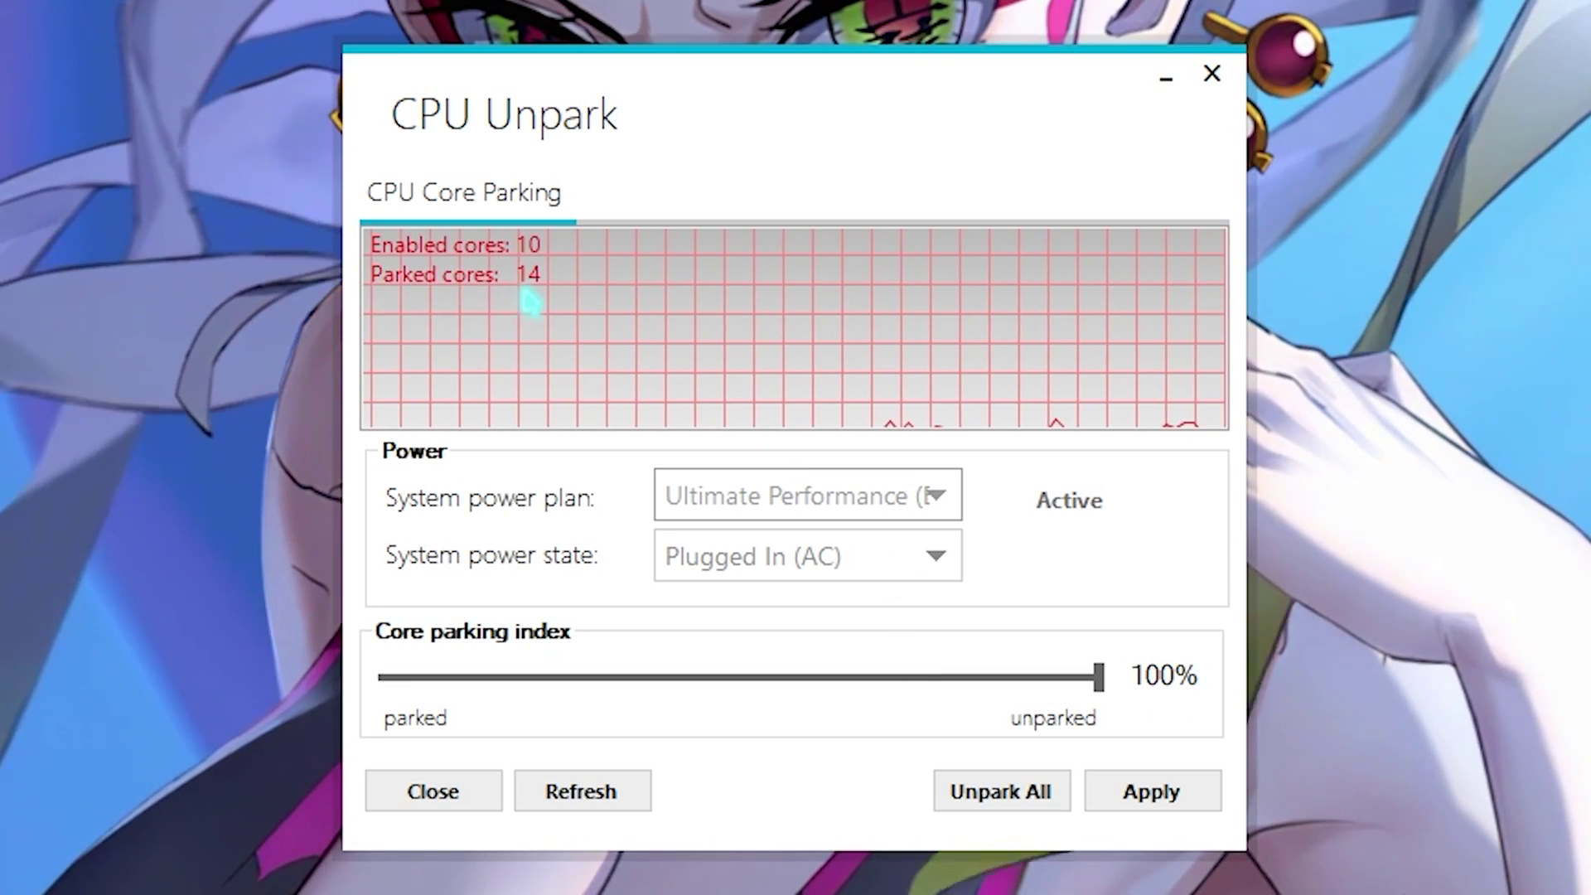
click(1130, 798)
click(1016, 551)
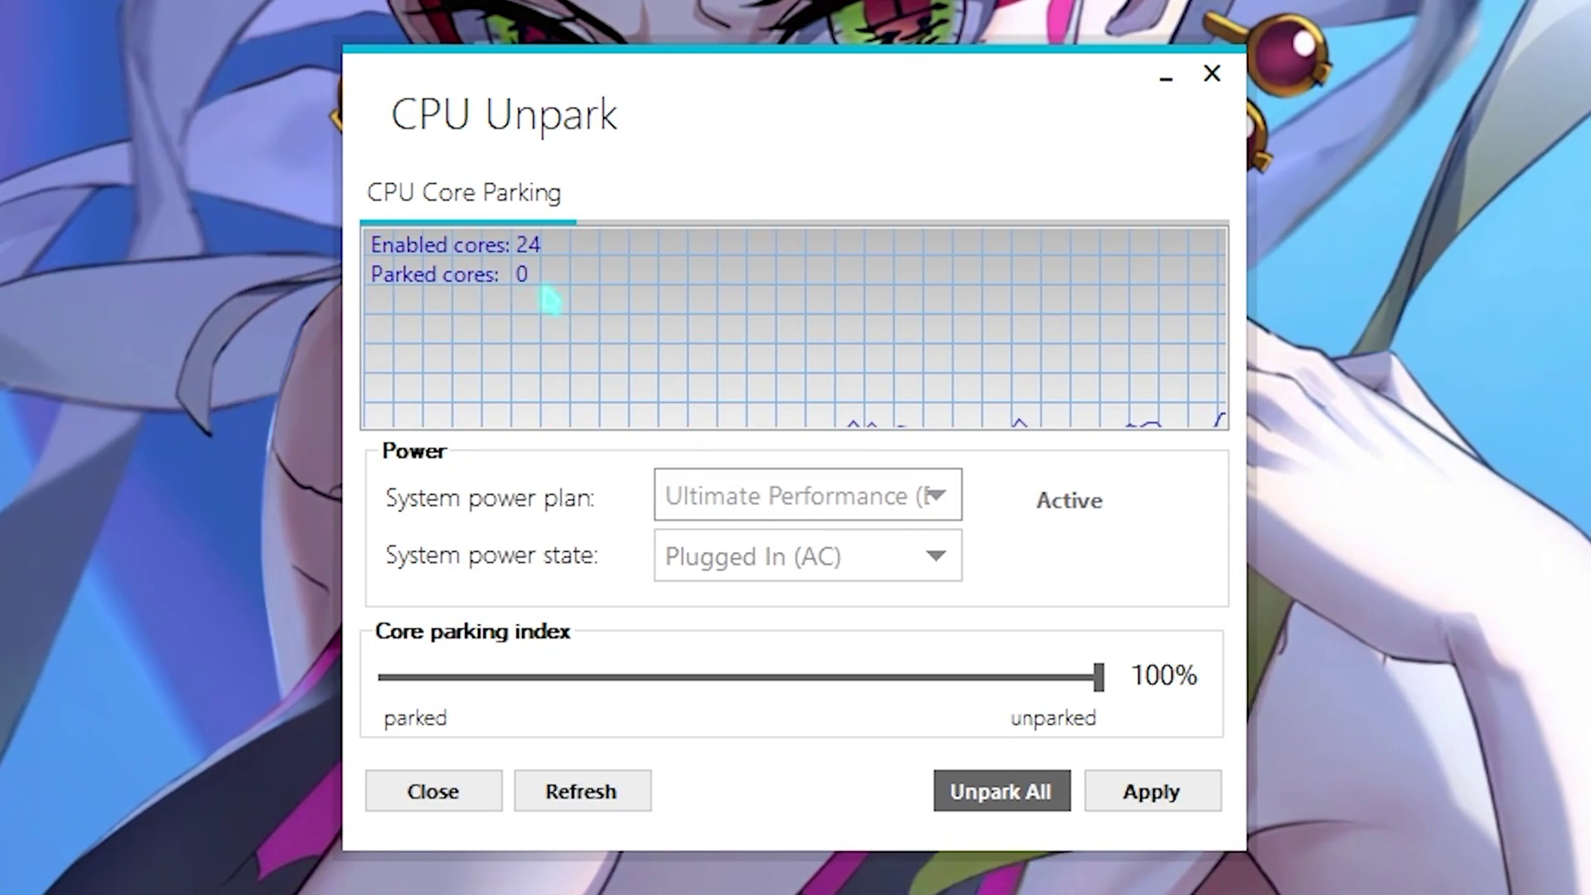